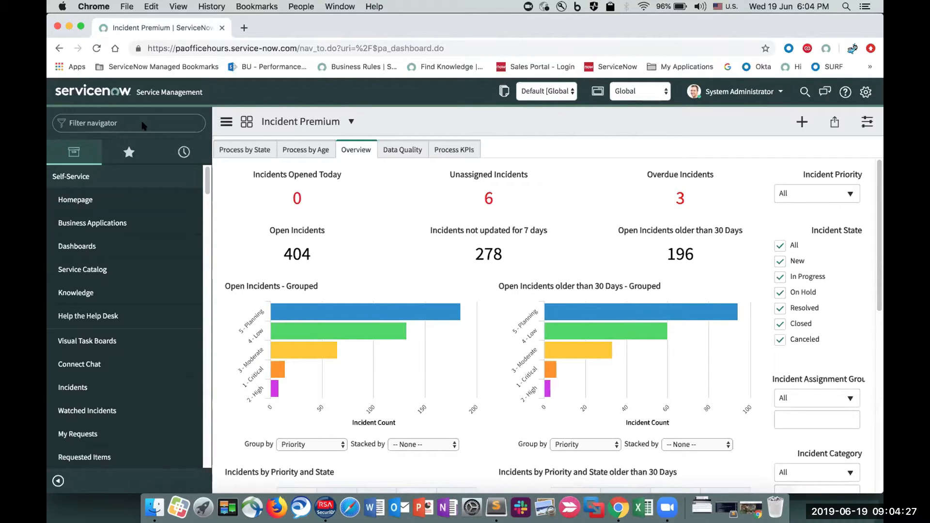
- Filter the navigator for "metrics" and open the list of metric definitions
{"action": "left_click", "coordinate": [647, 29]}
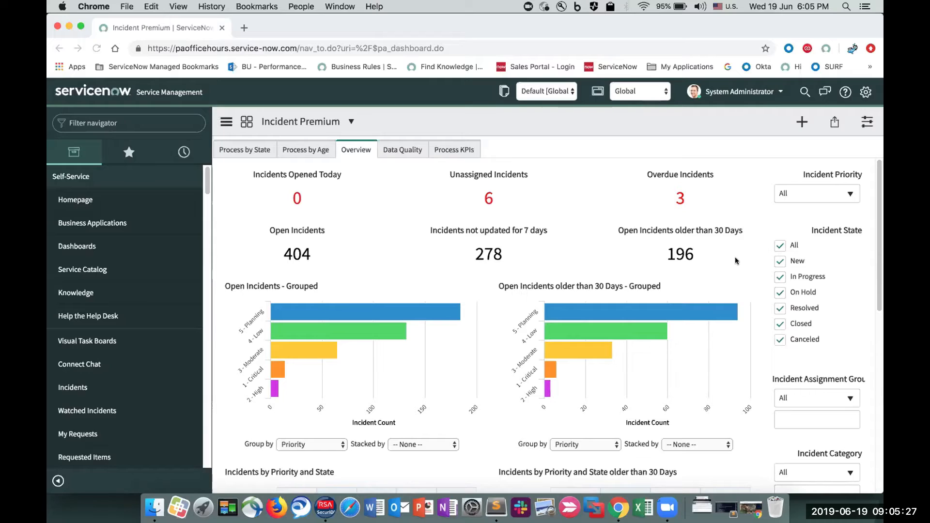
{"action": "left_click", "coordinate": [119, 124]}
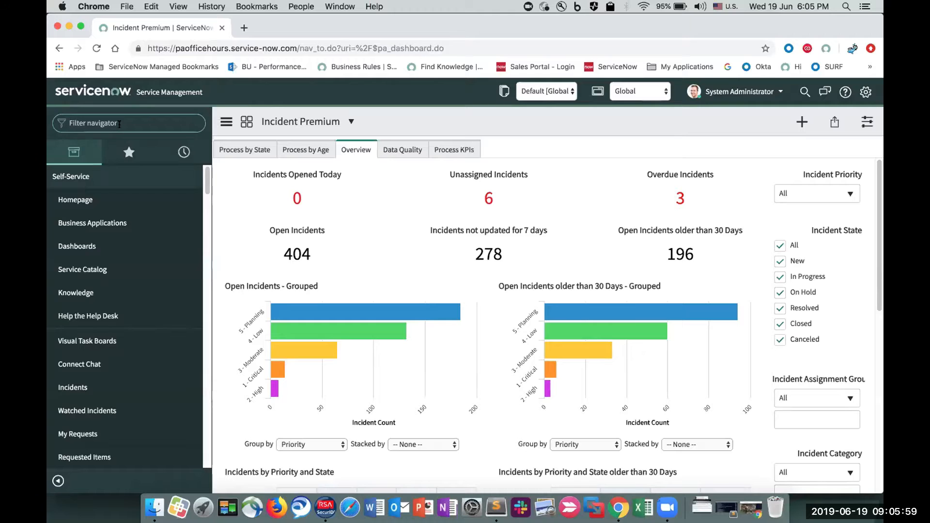
{"action": "type", "text": "metrics"}
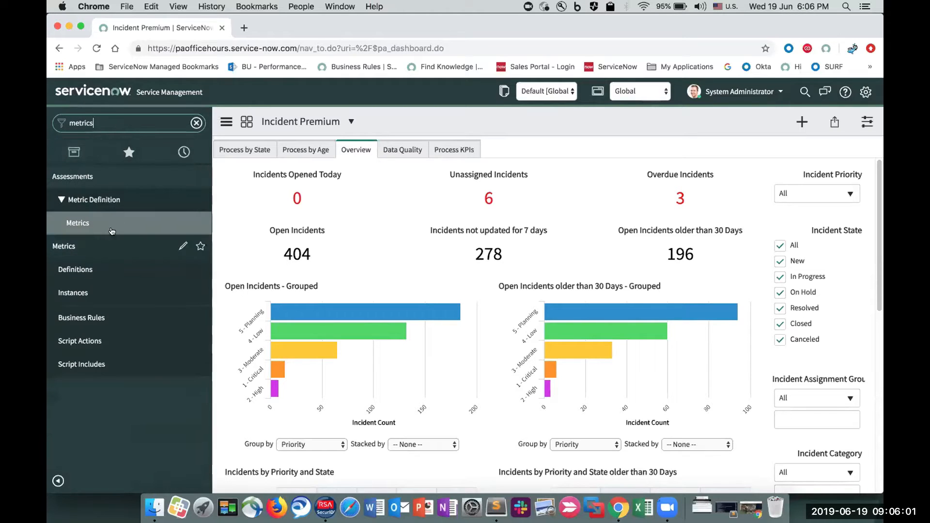
{"action": "left_click", "coordinate": [112, 227]}
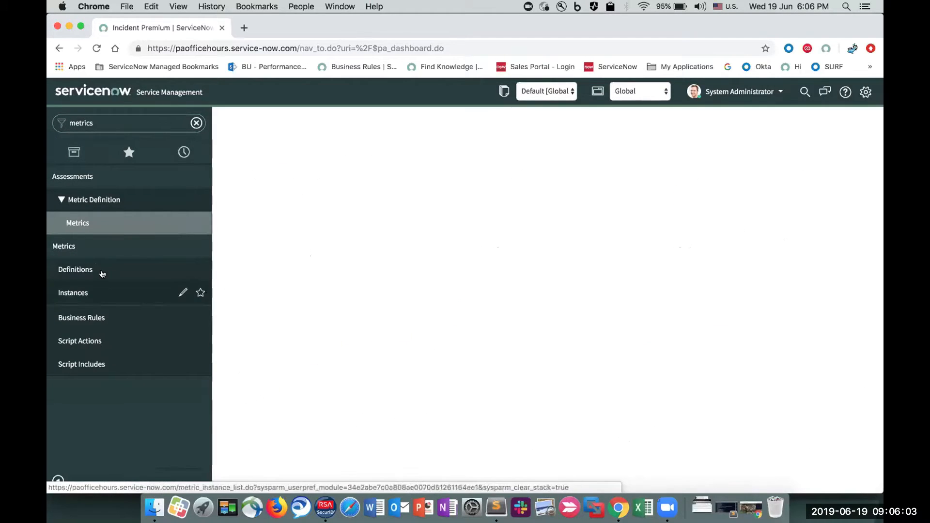
{"action": "left_click", "coordinate": [103, 273]}
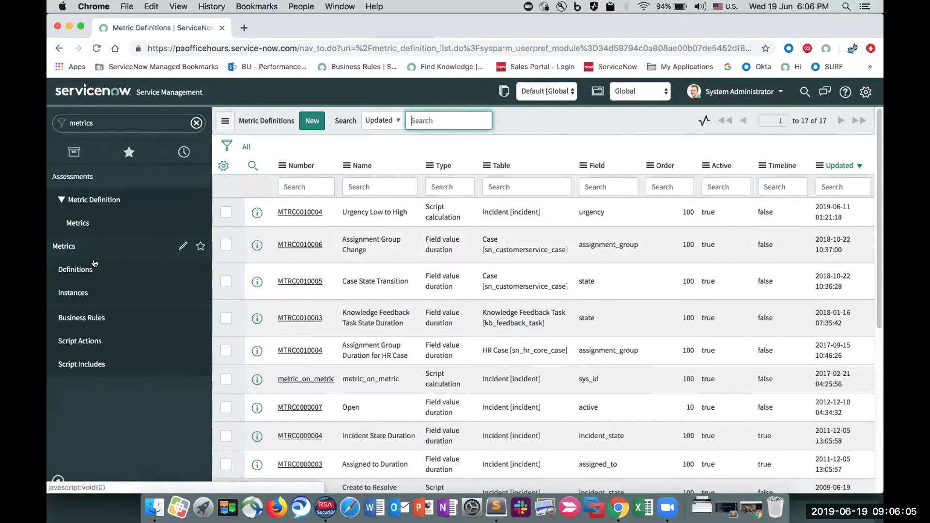
- Find "state" on the metric definitions page and open the Incident State Duration definition
{"action": "scroll", "coordinate": [440, 227], "scroll_direction": "down", "scroll_amount": 3}
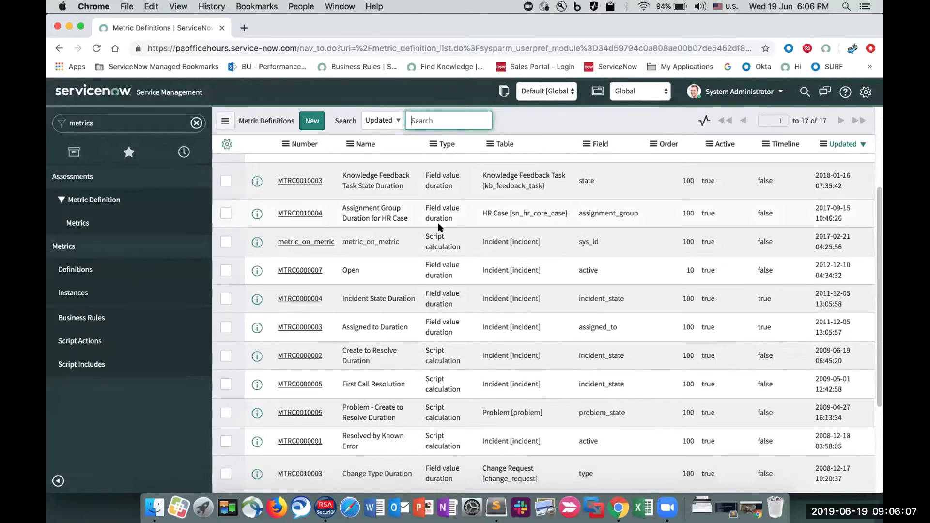
{"action": "scroll", "coordinate": [440, 227], "scroll_direction": "down", "scroll_amount": 3}
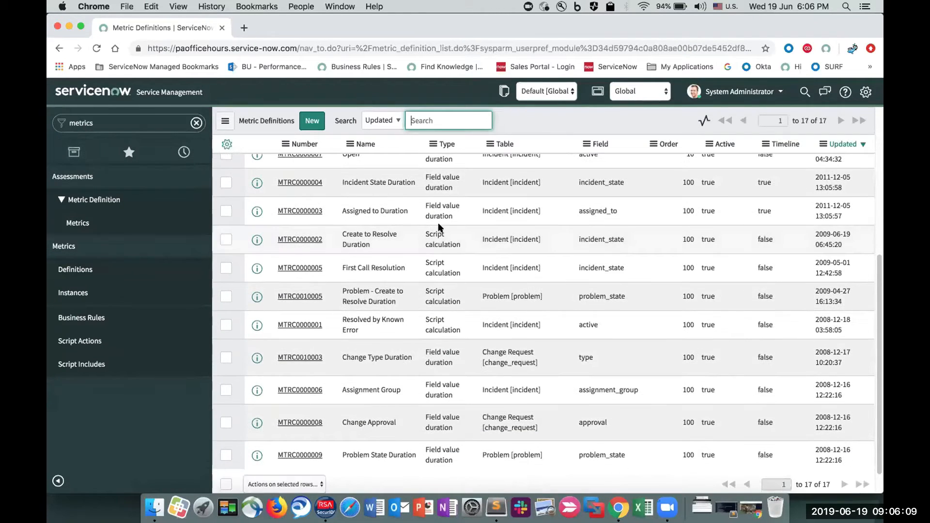
{"action": "scroll", "coordinate": [438, 226], "scroll_direction": "down", "scroll_amount": 1}
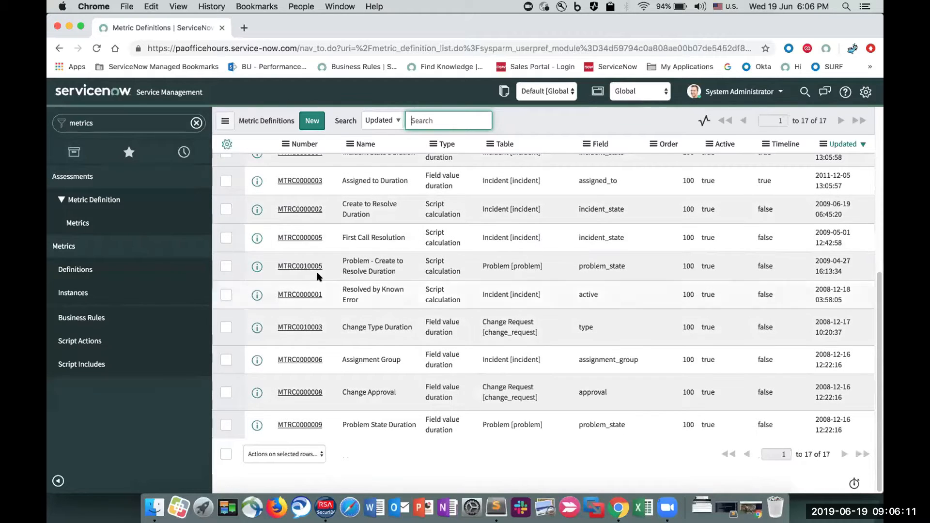
{"action": "scroll", "coordinate": [378, 313], "scroll_direction": "up", "scroll_amount": 2}
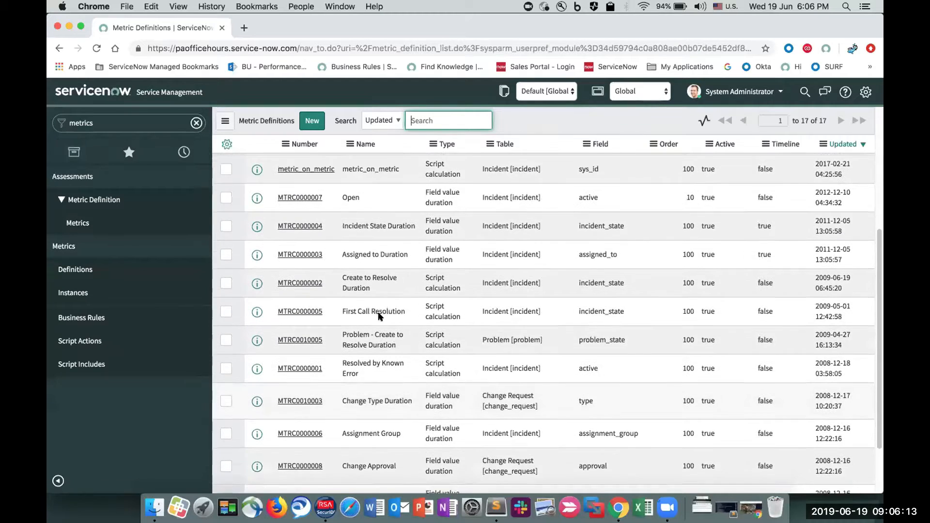
{"action": "scroll", "coordinate": [377, 315], "scroll_direction": "up", "scroll_amount": 2}
{"action": "key", "text": "super+f"}
{"action": "type", "text": "state"}
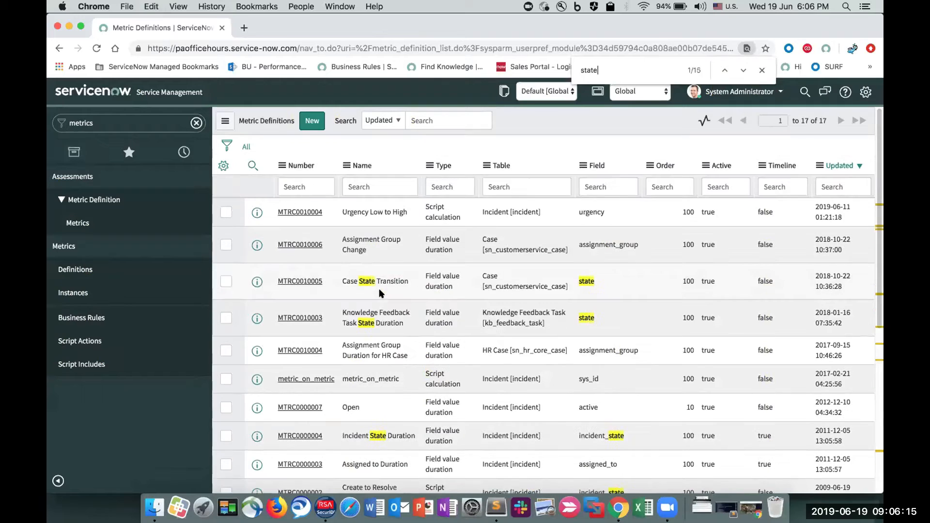
{"action": "scroll", "coordinate": [332, 367], "scroll_direction": "down", "scroll_amount": 2}
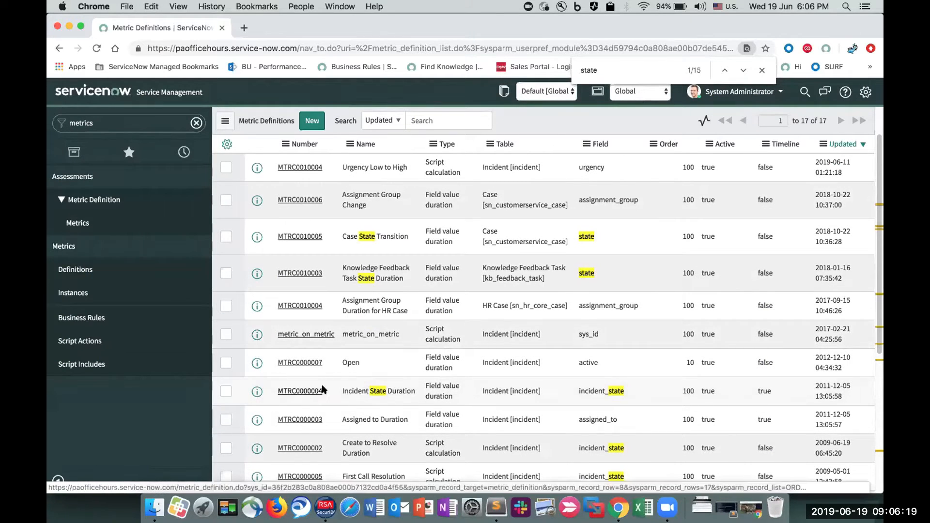
{"action": "left_click", "coordinate": [323, 390]}
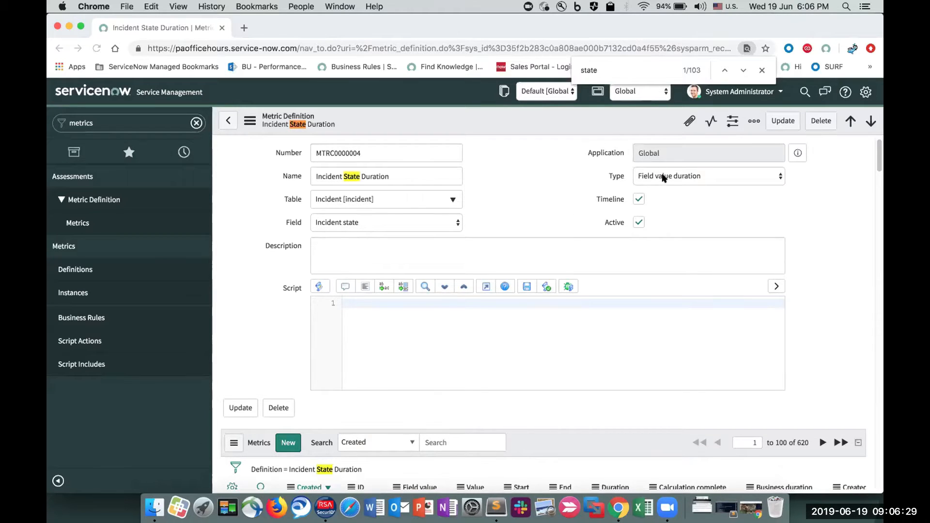
- Examine the value, start, end and duration of the newest metric records under the Incident State Duration definition
{"action": "scroll", "coordinate": [552, 184], "scroll_direction": "down", "scroll_amount": 5}
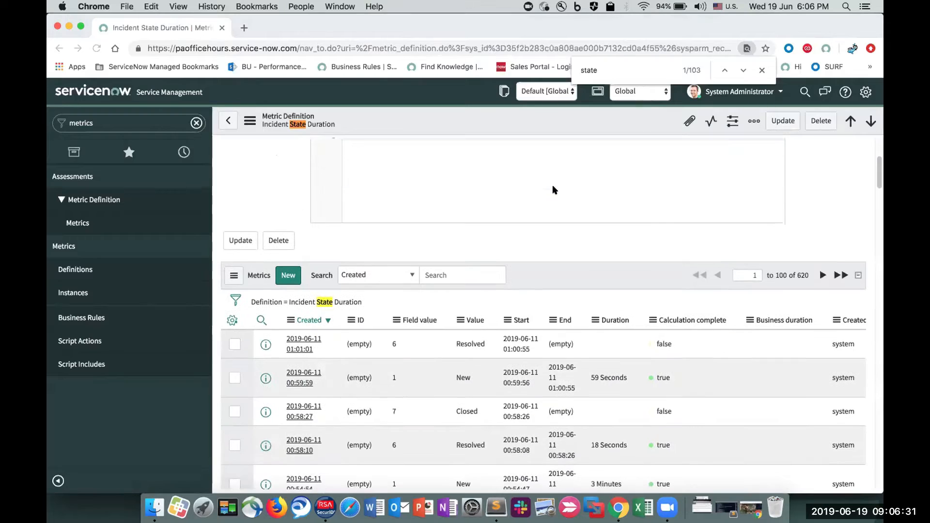
{"action": "scroll", "coordinate": [392, 352], "scroll_direction": "down", "scroll_amount": 1}
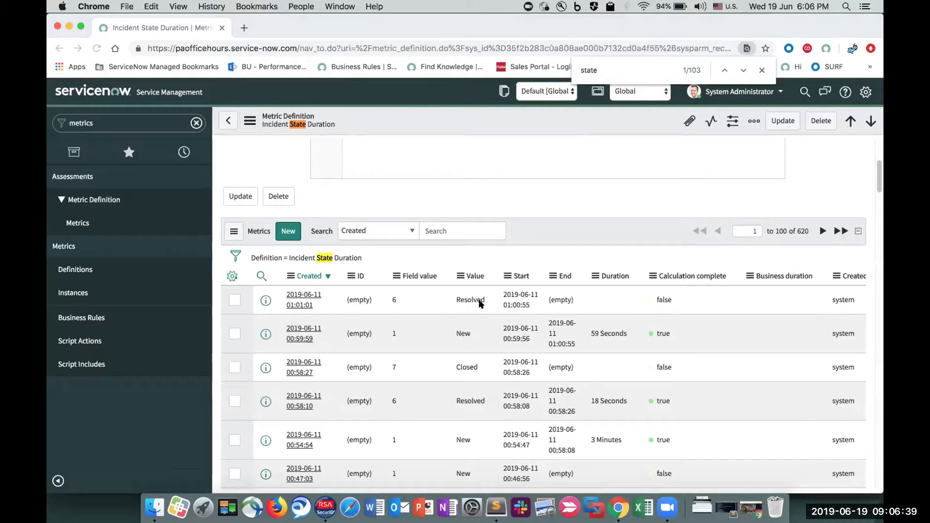
{"action": "left_click_drag", "start_coordinate": [484, 297], "coordinate": [450, 300]}
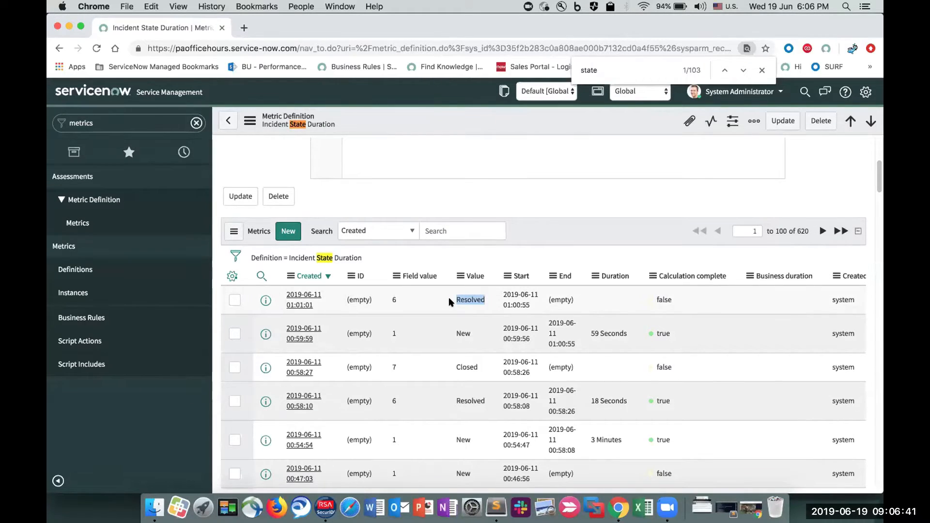
{"action": "left_click", "coordinate": [530, 308]}
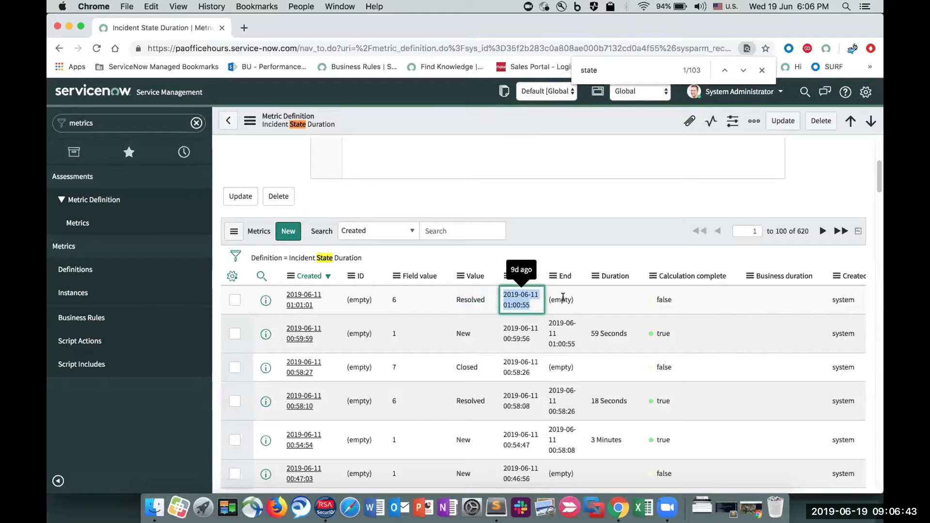
{"action": "left_click_drag", "start_coordinate": [576, 302], "coordinate": [538, 298]}
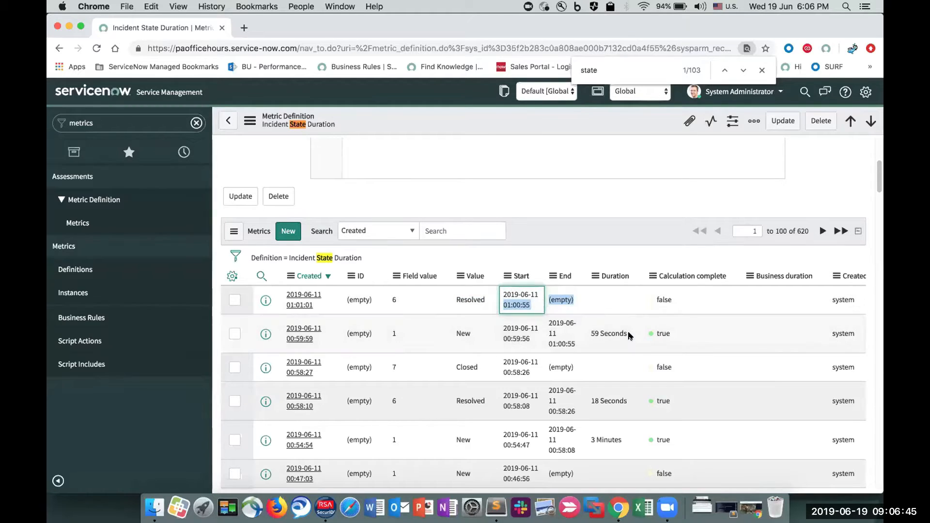
{"action": "left_click_drag", "start_coordinate": [629, 334], "coordinate": [574, 345]}
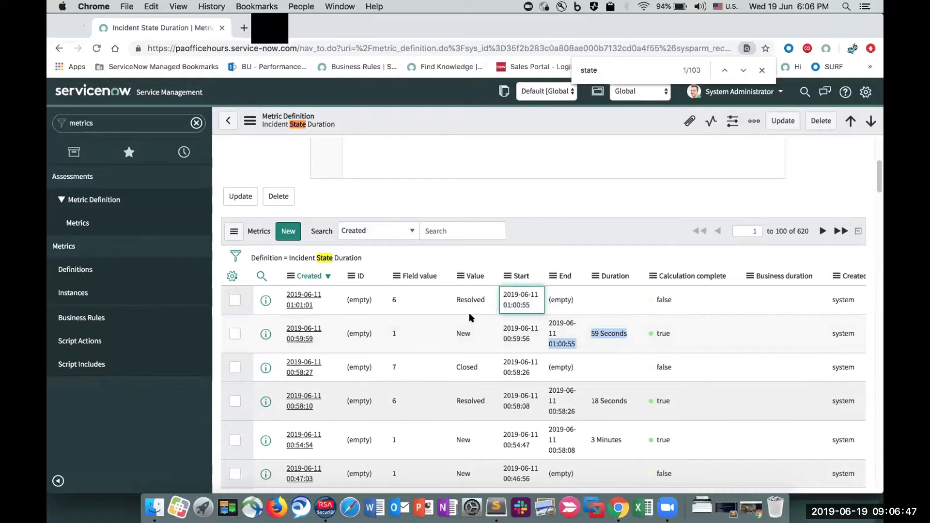
{"action": "scroll", "coordinate": [469, 317], "scroll_direction": "up", "scroll_amount": 5}
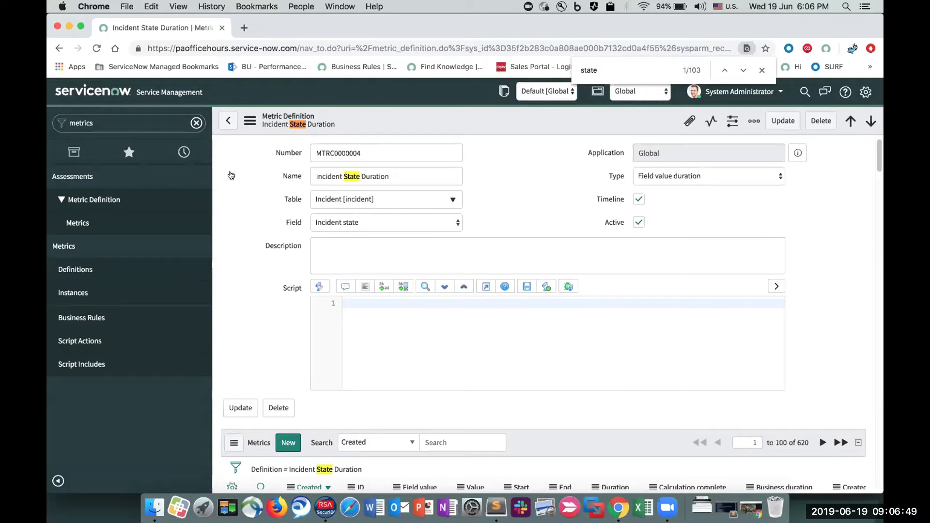
- Return to the metric definitions list and open the Urgency Low to High definition
{"action": "left_click", "coordinate": [77, 269]}
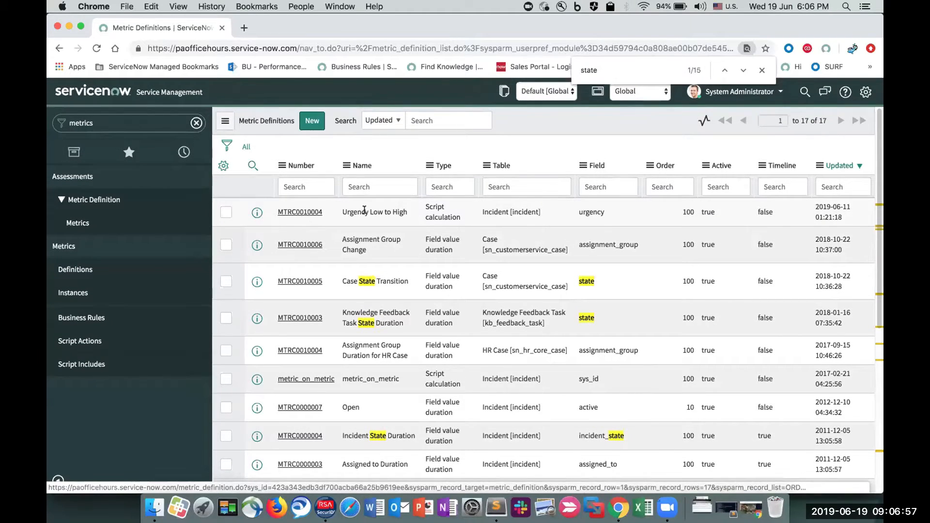
{"action": "left_click_drag", "start_coordinate": [408, 212], "coordinate": [325, 212]}
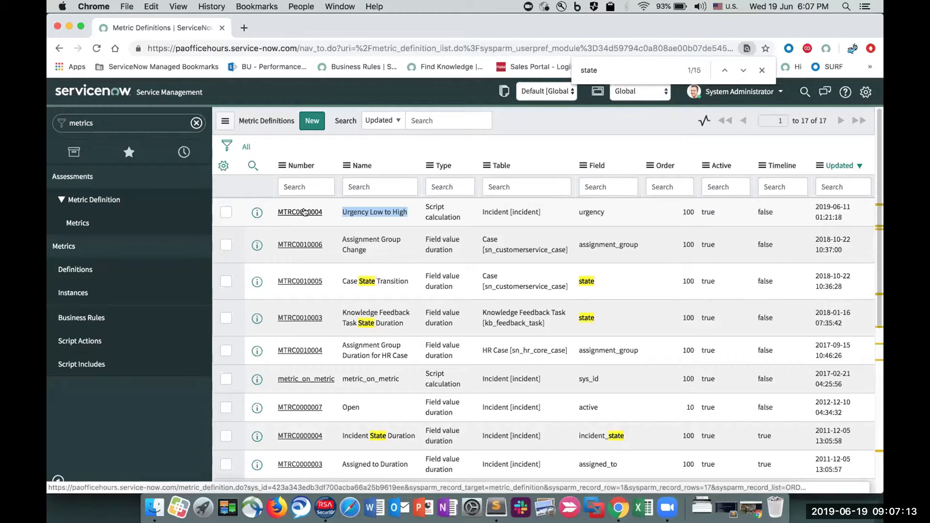
{"action": "left_click", "coordinate": [304, 212]}
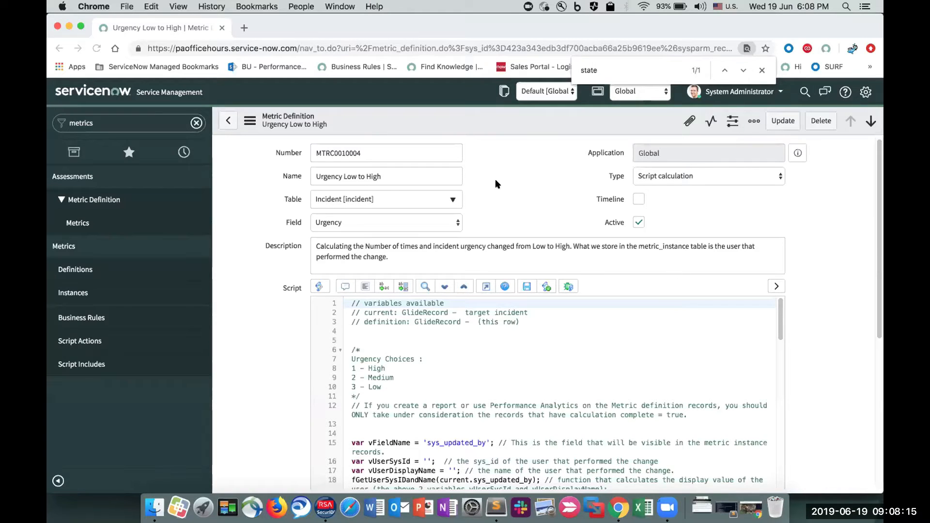
- Review the definition's description and highlight the High, Medium and Low urgency choices in the script comment
{"action": "scroll", "coordinate": [494, 179], "scroll_direction": "down", "scroll_amount": 5}
{"action": "left_click", "coordinate": [431, 246]}
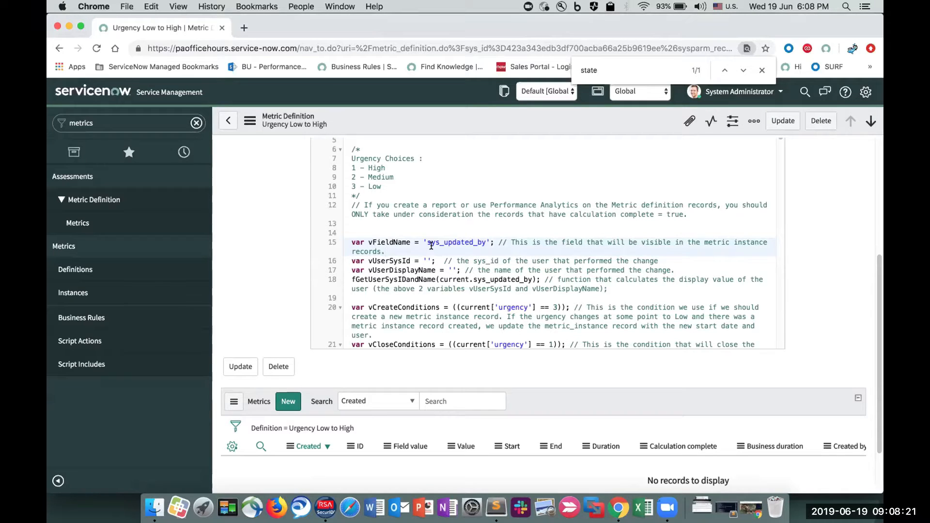
{"action": "scroll", "coordinate": [431, 245], "scroll_direction": "up", "scroll_amount": 5}
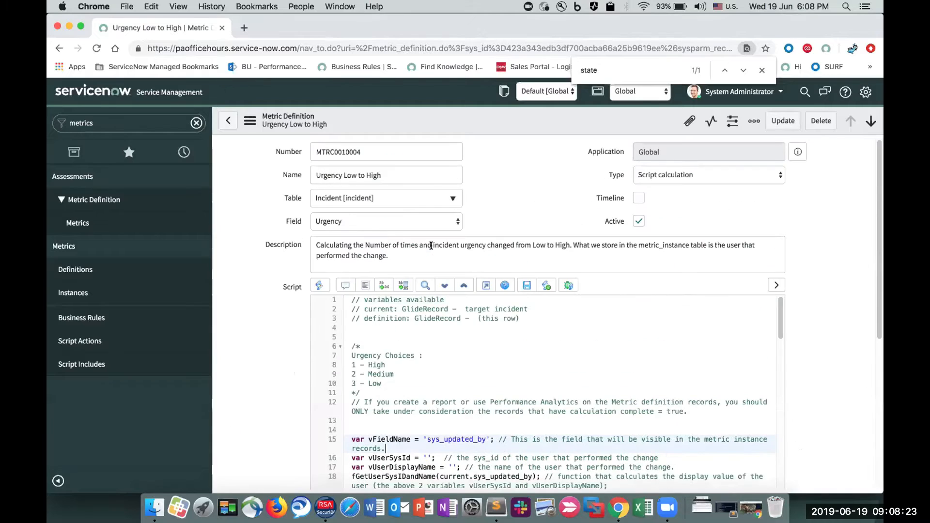
{"action": "scroll", "coordinate": [368, 222], "scroll_direction": "down", "scroll_amount": 3}
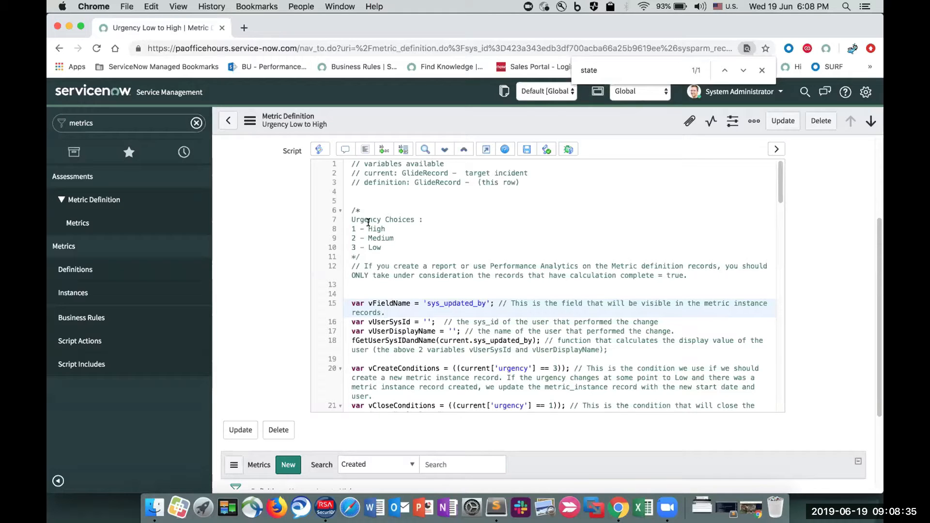
{"action": "scroll", "coordinate": [345, 190], "scroll_direction": "up", "scroll_amount": 1}
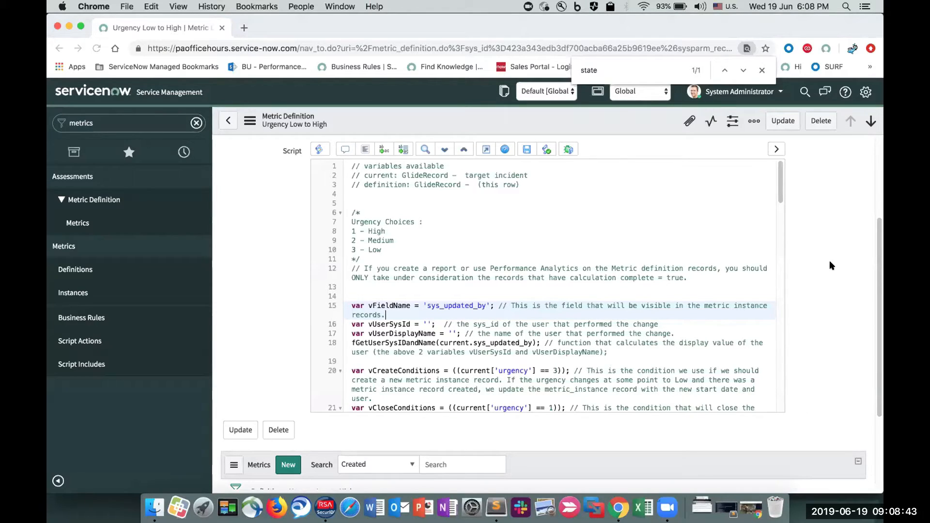
{"action": "left_click", "coordinate": [380, 249]}
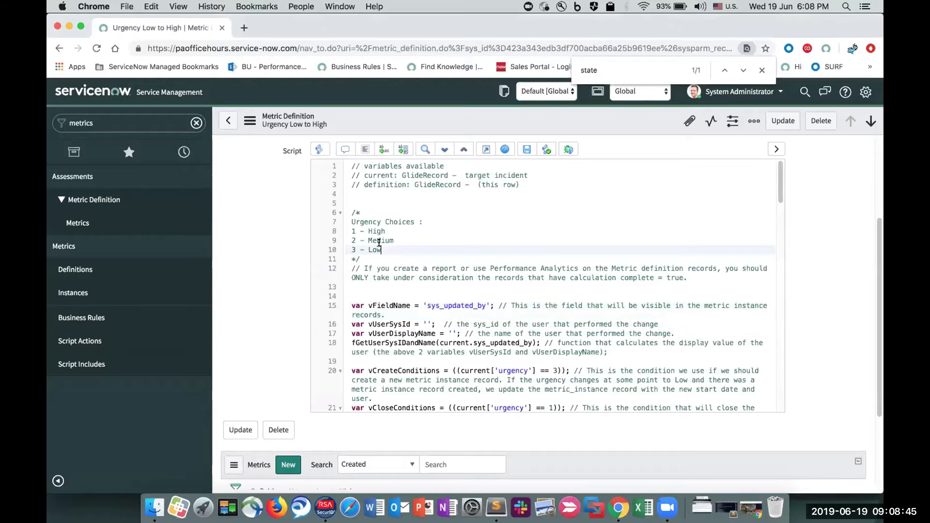
{"action": "left_click_drag", "start_coordinate": [389, 243], "coordinate": [333, 232]}
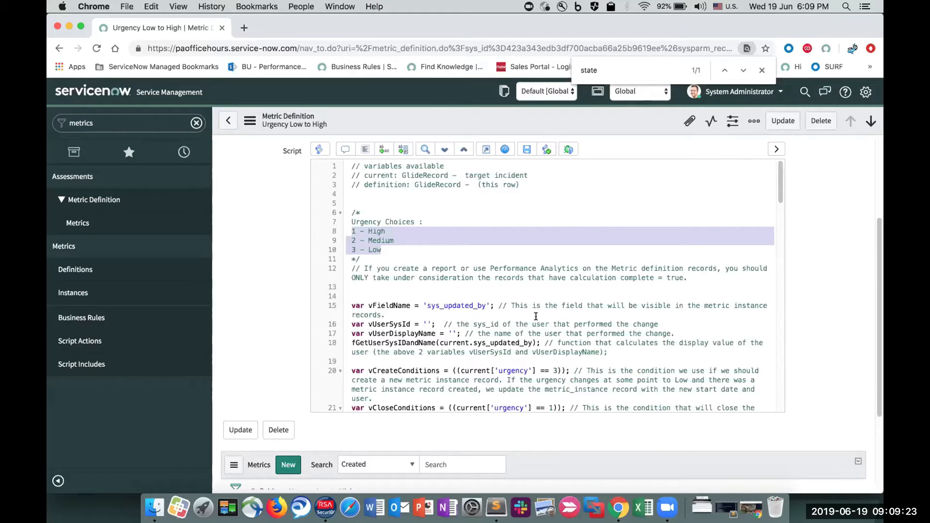
- Examine the vFieldName variable in the script, highlighting its sys_updated_by value, and review the form fields above
{"action": "scroll", "coordinate": [536, 315], "scroll_direction": "down", "scroll_amount": 5}
{"action": "scroll", "coordinate": [535, 316], "scroll_direction": "up", "scroll_amount": 4}
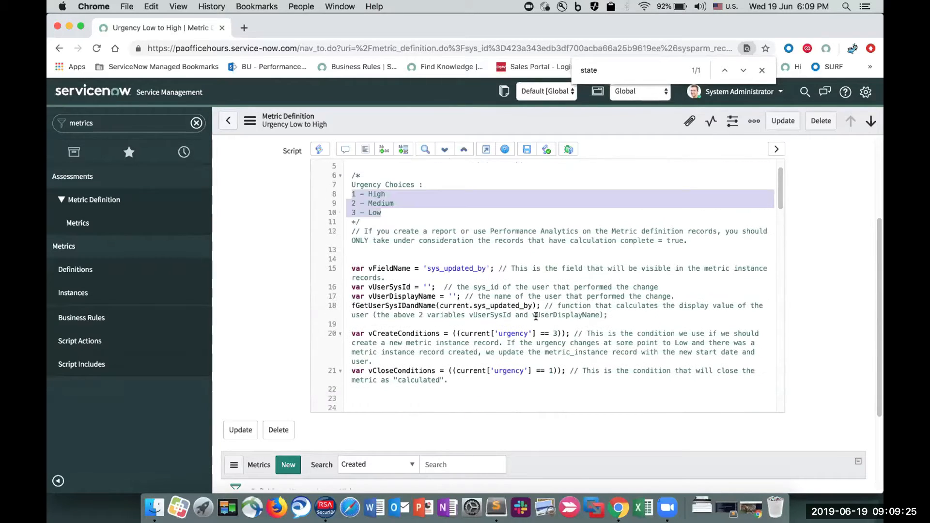
{"action": "double_click", "coordinate": [450, 267]}
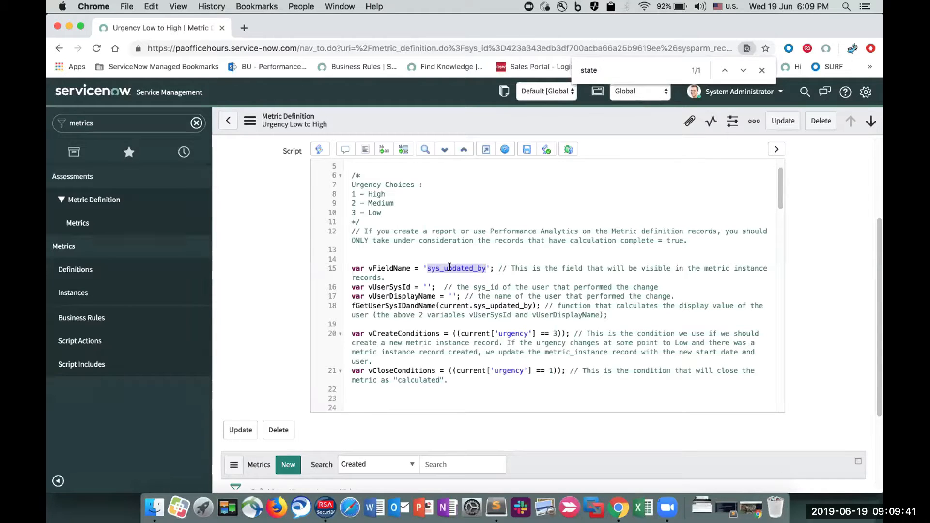
{"action": "scroll", "coordinate": [449, 267], "scroll_direction": "up", "scroll_amount": 2}
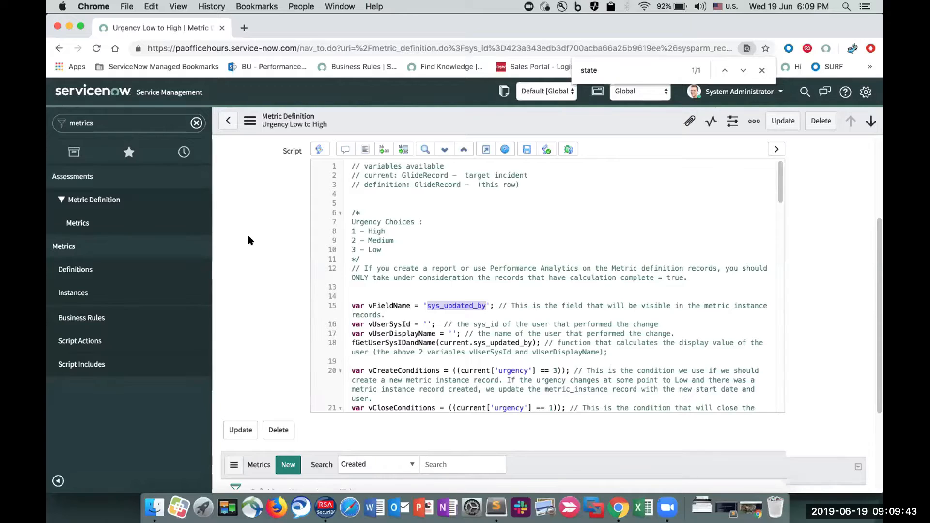
{"action": "scroll", "coordinate": [250, 240], "scroll_direction": "up", "scroll_amount": 3}
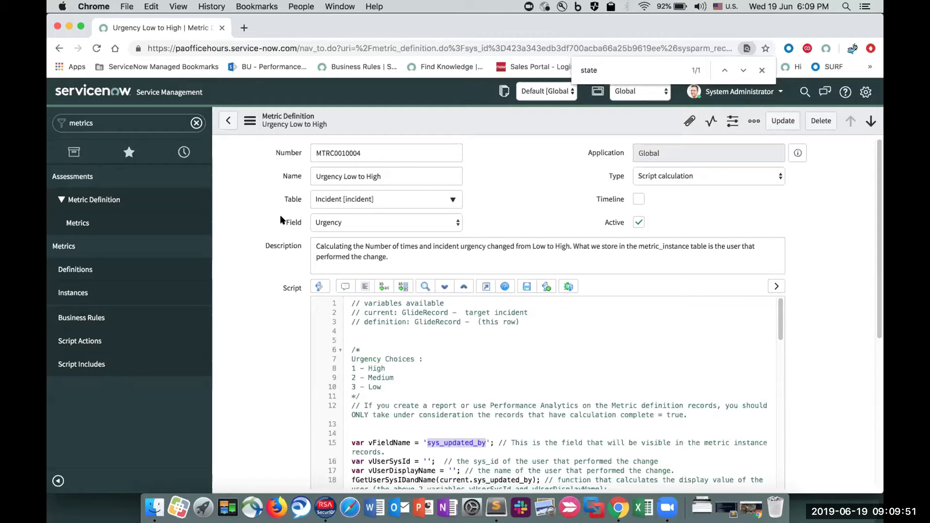
- Examine the script's vUserSysId and vUserDisplayName variable declarations, highlighting each of them
{"action": "scroll", "coordinate": [481, 326], "scroll_direction": "down", "scroll_amount": 5}
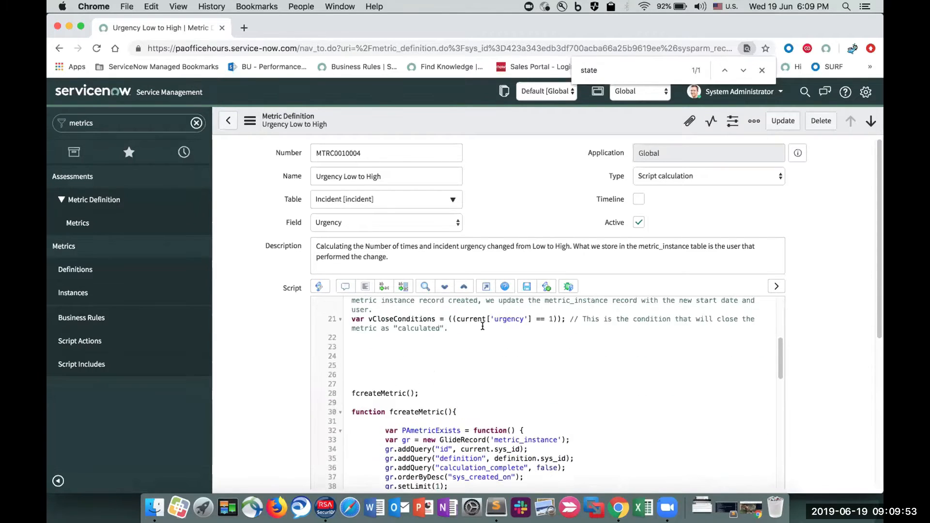
{"action": "scroll", "coordinate": [416, 398], "scroll_direction": "up", "scroll_amount": 5}
{"action": "left_click_drag", "start_coordinate": [460, 441], "coordinate": [339, 429]}
{"action": "scroll", "coordinate": [254, 330], "scroll_direction": "down", "scroll_amount": 3}
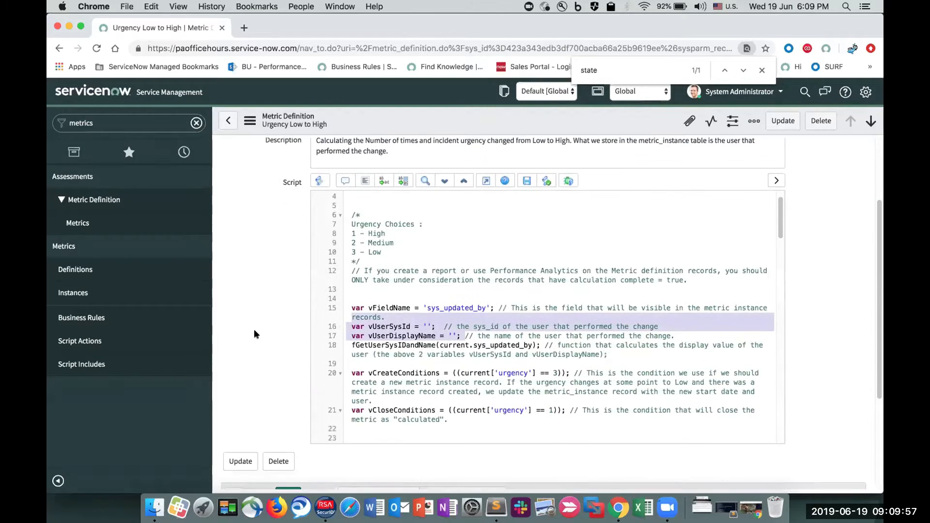
{"action": "left_click", "coordinate": [398, 325]}
{"action": "left_click", "coordinate": [410, 338]}
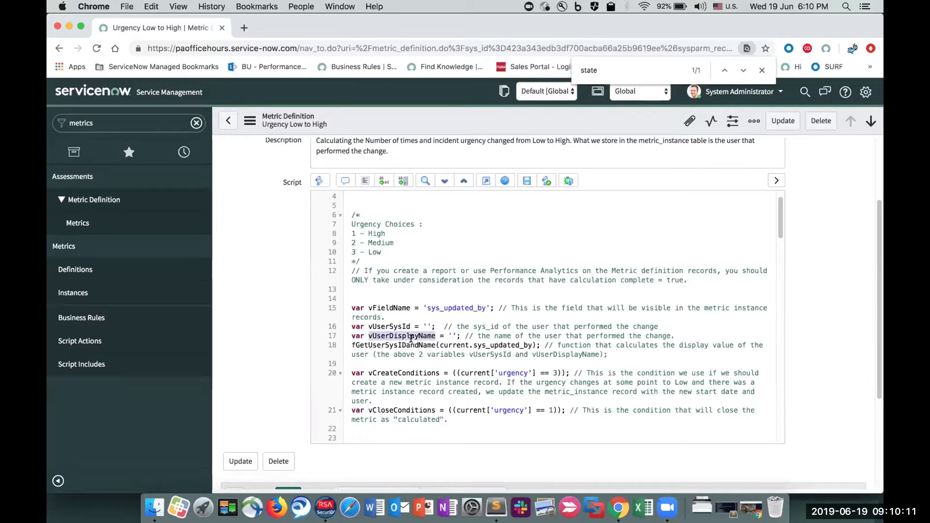
- Find the definition of fGetUserSysIDandName in the script and highlight its sys_user table and the vUserSysId and vUserDisplayName assignments
{"action": "double_click", "coordinate": [412, 345]}
{"action": "key", "text": "super+c"}
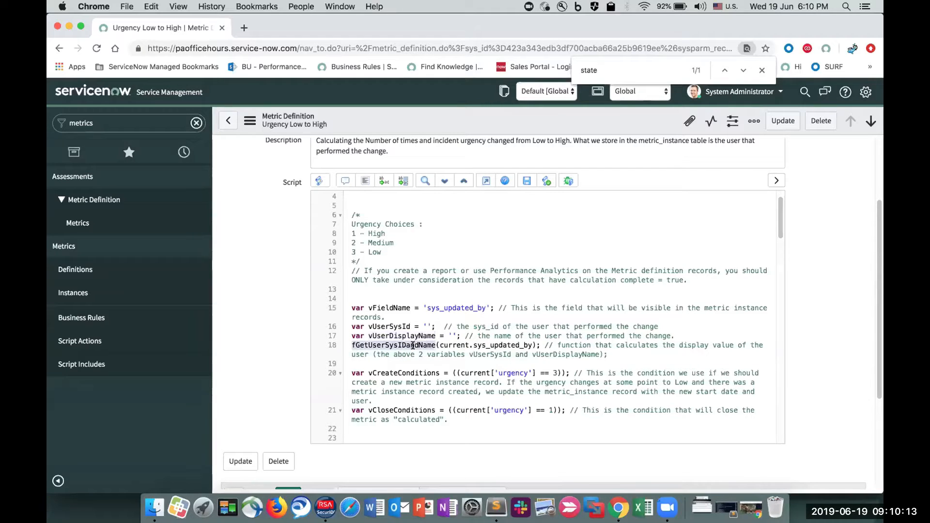
{"action": "key", "text": "super+f"}
{"action": "key", "text": "super+v"}
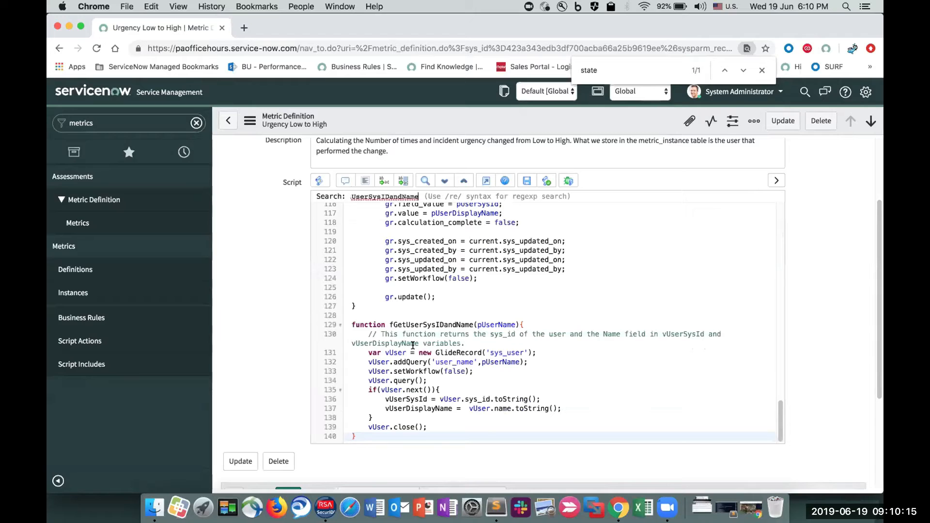
{"action": "key", "text": "Return"}
{"action": "key", "text": "BackSpace"}
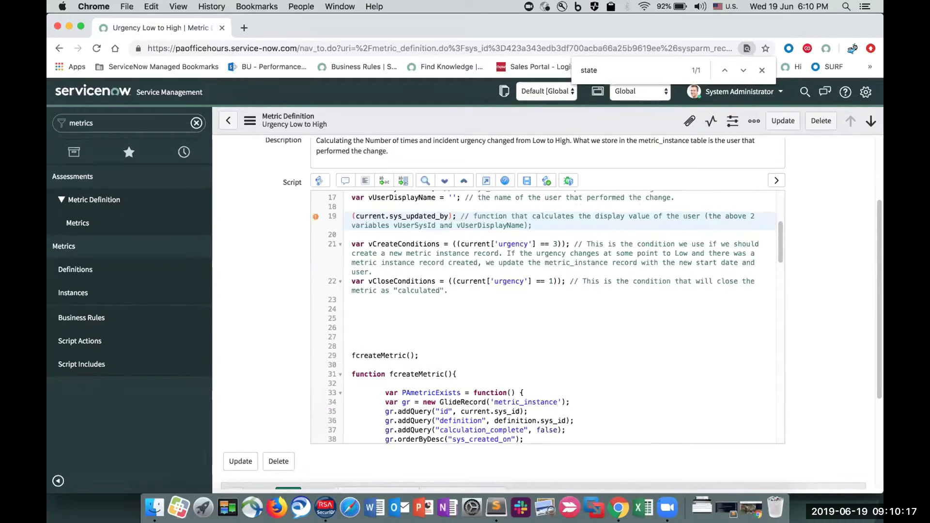
{"action": "key", "text": "super+z"}
{"action": "key", "text": "super+g"}
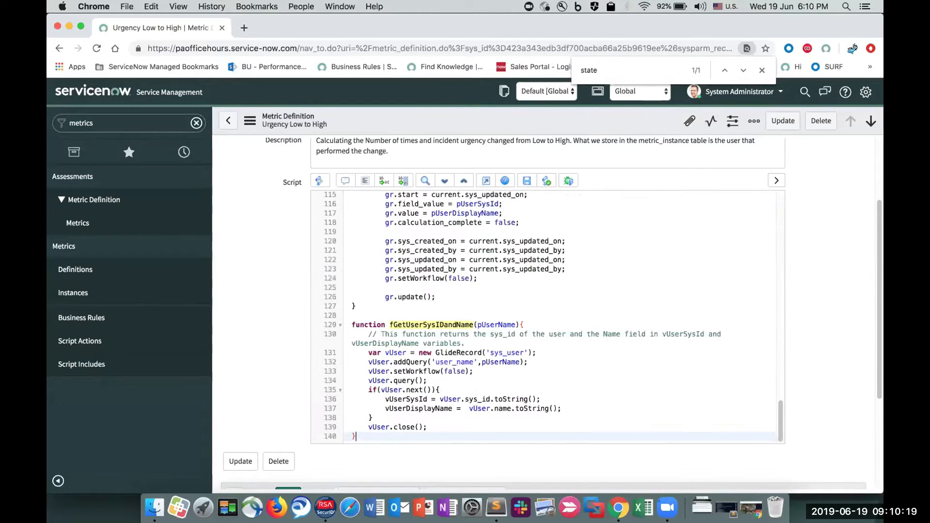
{"action": "double_click", "coordinate": [507, 352]}
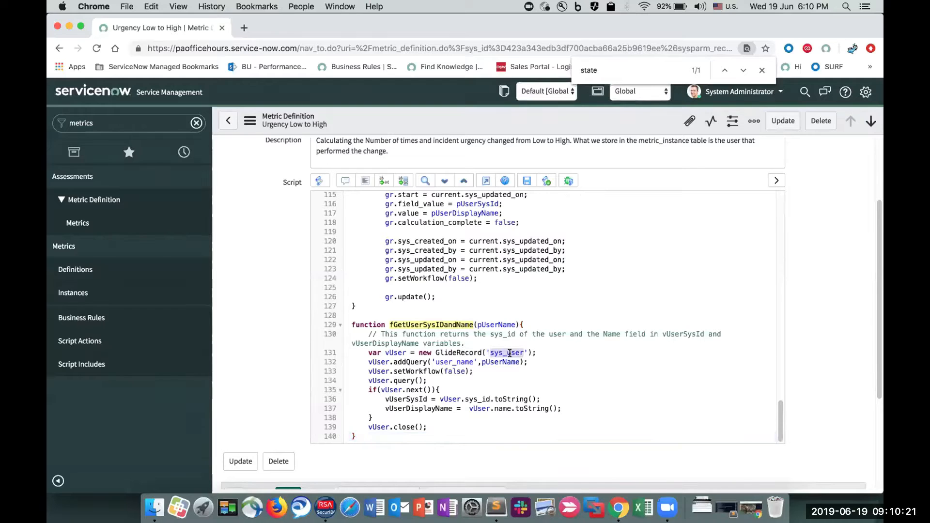
{"action": "left_click_drag", "start_coordinate": [385, 399], "coordinate": [575, 408]}
- Return to the condition variables in the script and examine vCreateConditions and vCloseConditions, highlighting each name
{"action": "scroll", "coordinate": [574, 408], "scroll_direction": "up", "scroll_amount": 20}
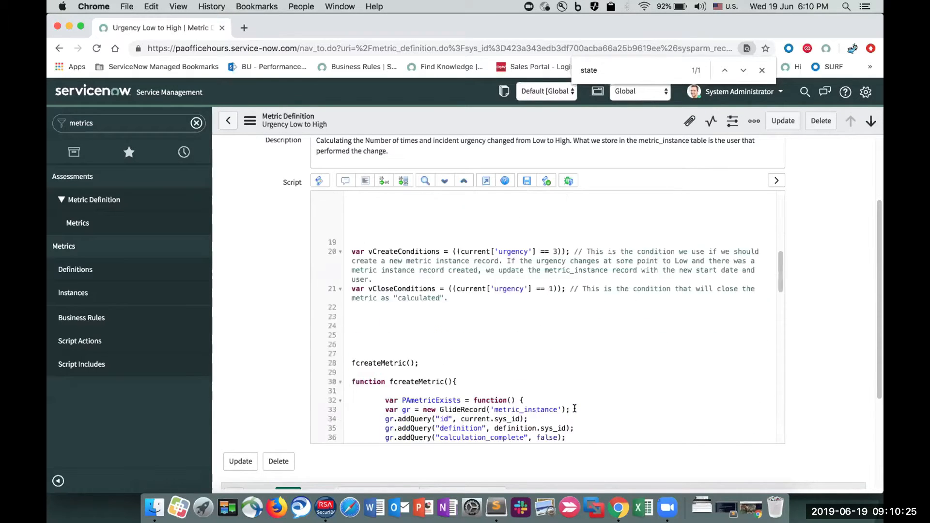
{"action": "scroll", "coordinate": [576, 413], "scroll_direction": "down", "scroll_amount": 4}
{"action": "scroll", "coordinate": [576, 413], "scroll_direction": "up", "scroll_amount": 1}
{"action": "right_click", "coordinate": [575, 412]}
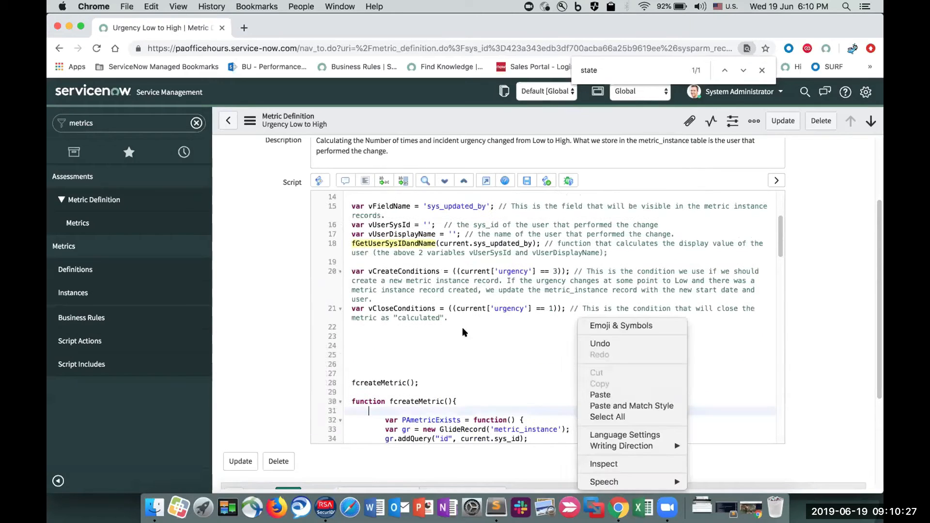
{"action": "left_click", "coordinate": [423, 276]}
{"action": "double_click", "coordinate": [404, 271]}
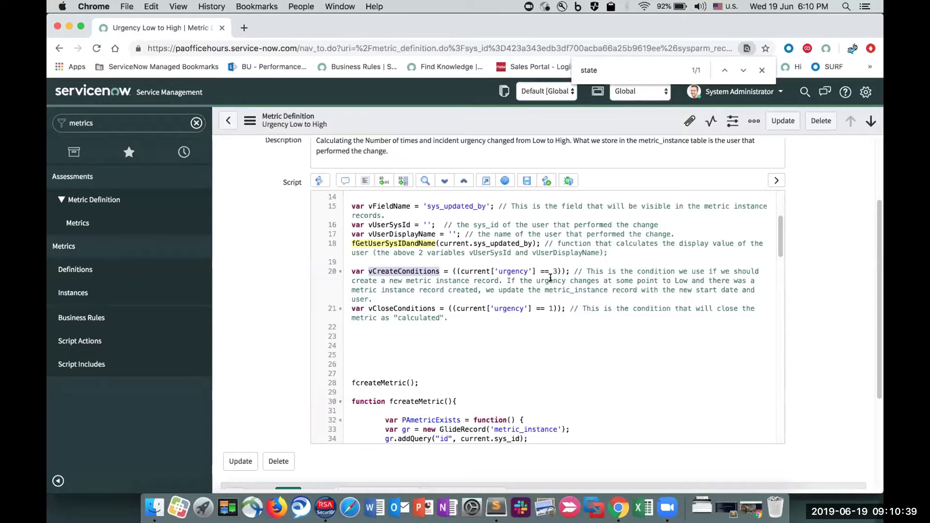
{"action": "double_click", "coordinate": [422, 308]}
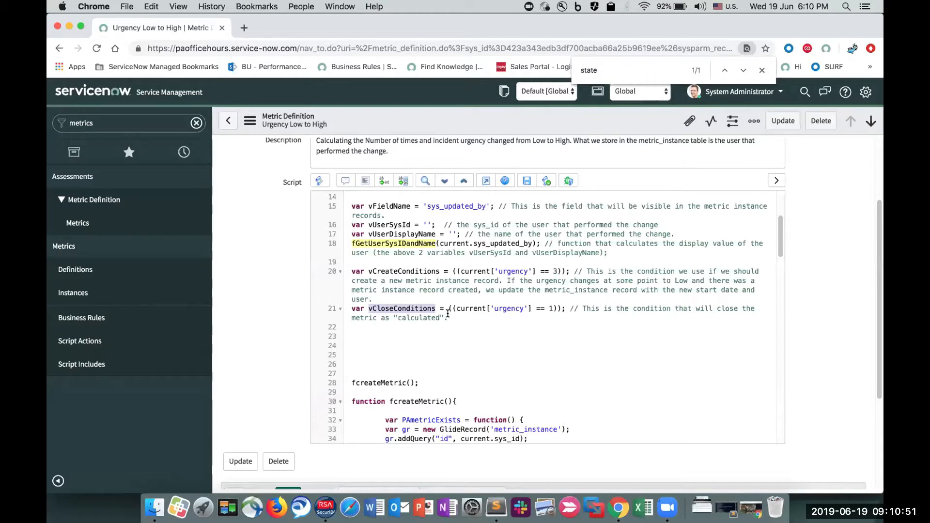
- Review the fcreateMetric function, highlighting the PAmetricExists block, the create-conditions block and the vMetricExists variable
{"action": "scroll", "coordinate": [495, 322], "scroll_direction": "down", "scroll_amount": 2}
{"action": "scroll", "coordinate": [495, 322], "scroll_direction": "down", "scroll_amount": 5}
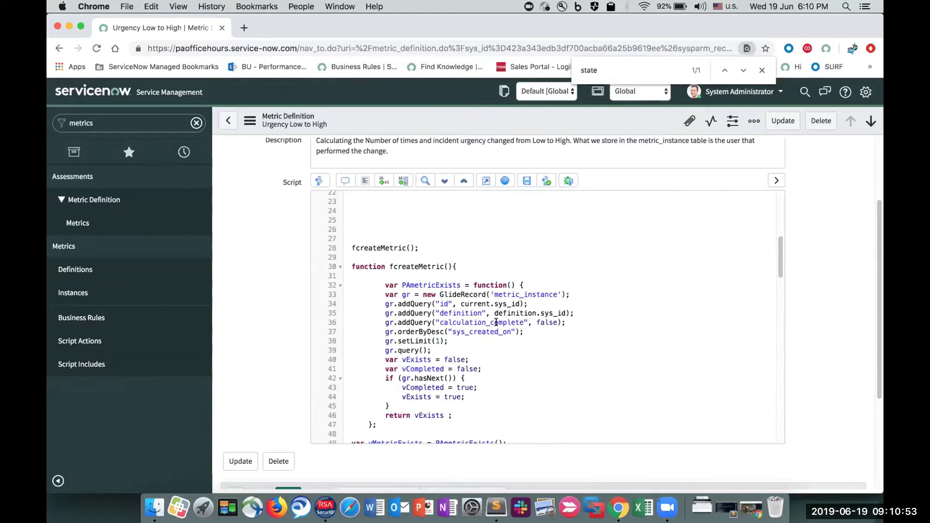
{"action": "scroll", "coordinate": [494, 349], "scroll_direction": "up", "scroll_amount": 1}
{"action": "left_click_drag", "start_coordinate": [507, 408], "coordinate": [341, 232]}
{"action": "scroll", "coordinate": [460, 260], "scroll_direction": "down", "scroll_amount": 5}
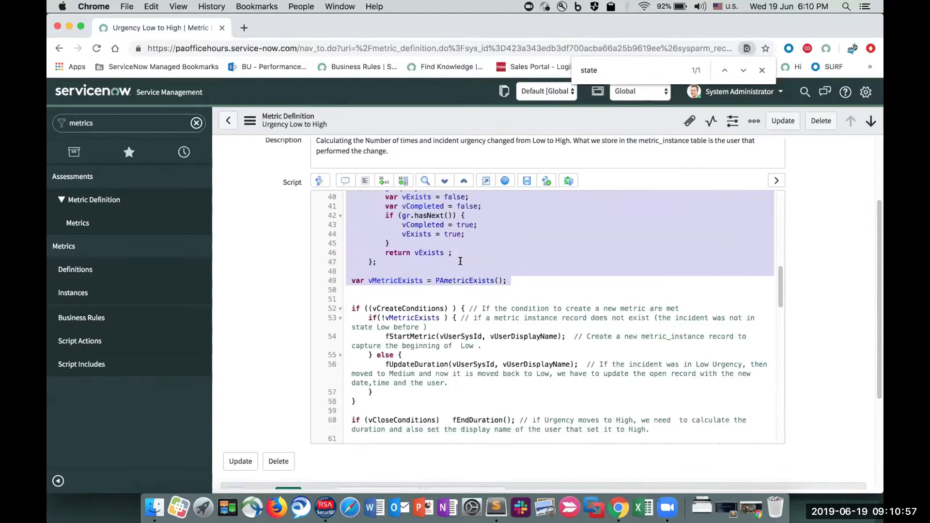
{"action": "left_click_drag", "start_coordinate": [353, 271], "coordinate": [387, 392]}
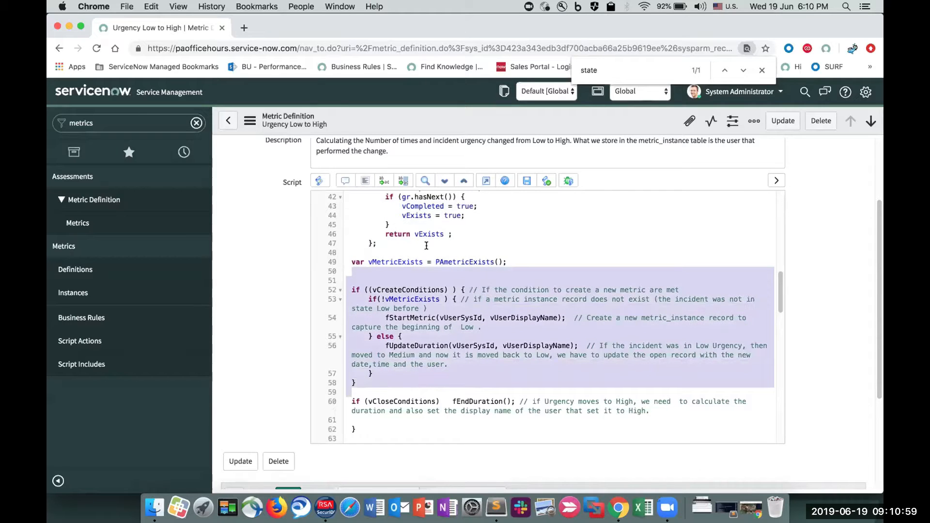
{"action": "scroll", "coordinate": [426, 246], "scroll_direction": "up", "scroll_amount": 5}
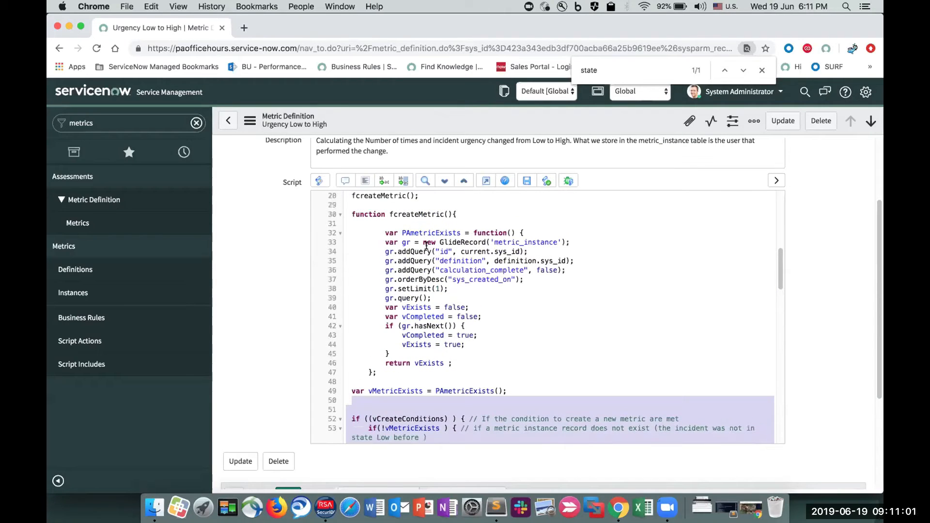
{"action": "scroll", "coordinate": [426, 246], "scroll_direction": "down", "scroll_amount": 3}
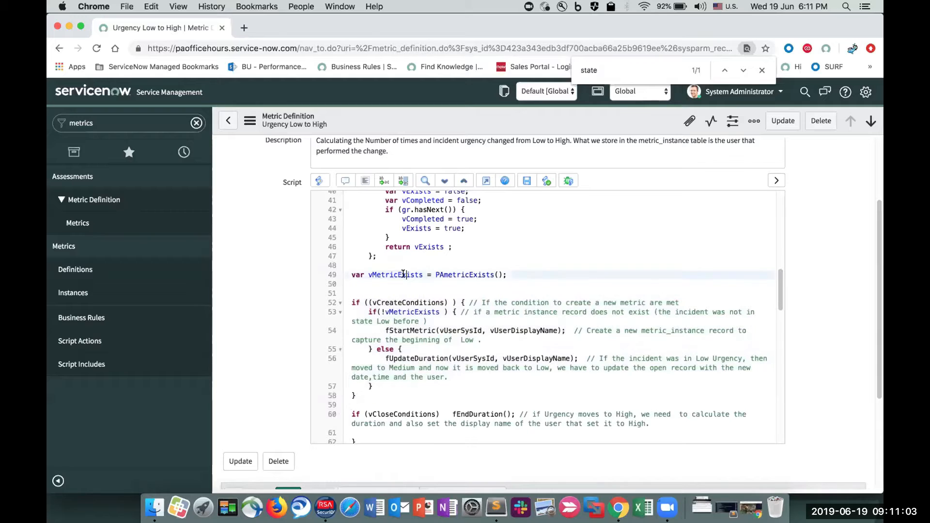
{"action": "double_click", "coordinate": [403, 275]}
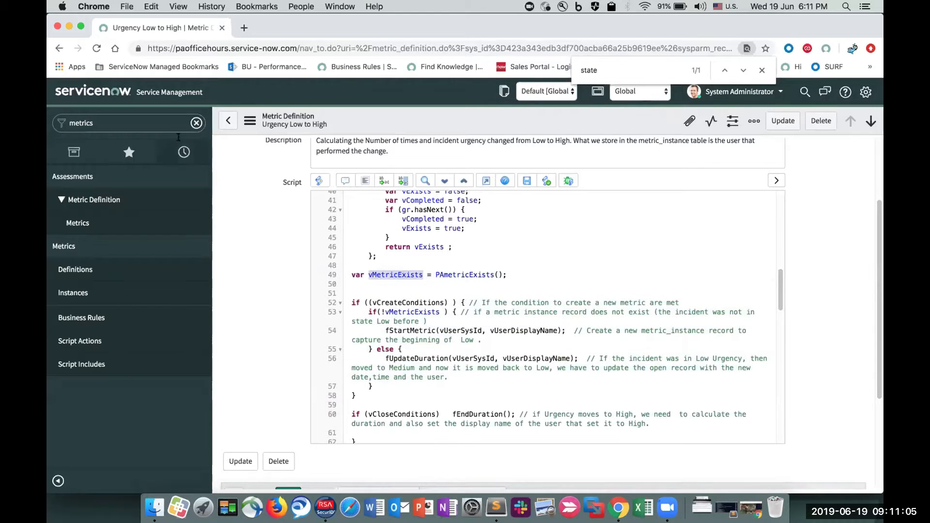
- Open the incident list in a new tab with incident.LIST and start a new incident record
{"action": "left_click", "coordinate": [170, 125]}
{"action": "type", "text": "incident.LIST"}
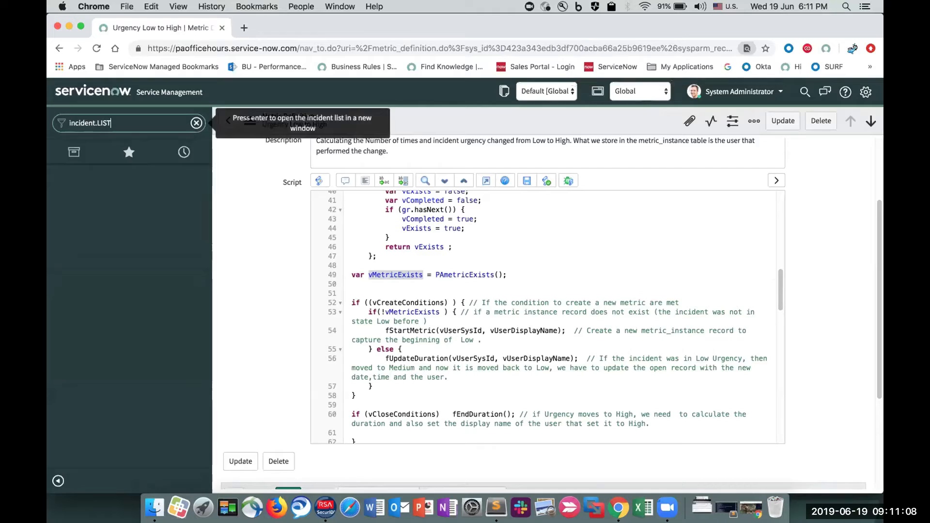
{"action": "key", "text": "Return"}
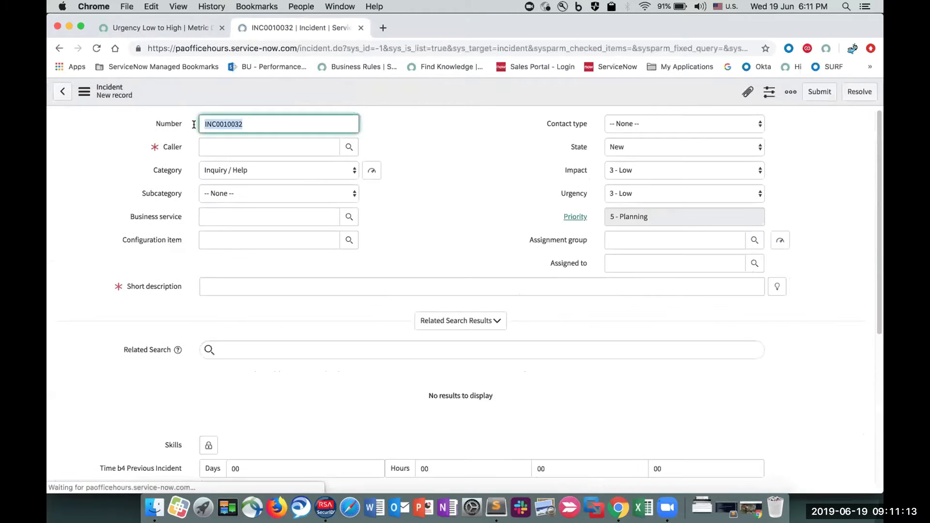
- Fill in the new incident's caller and the short description "test", and save the record while staying on its form
{"action": "left_click", "coordinate": [225, 147]}
{"action": "left_click", "coordinate": [233, 183]}
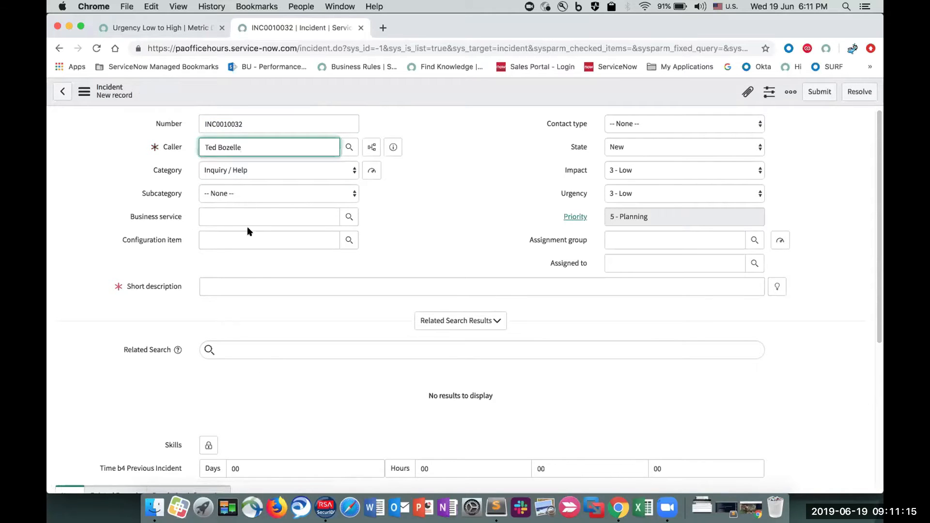
{"action": "left_click", "coordinate": [247, 286]}
{"action": "type", "text": "test"}
{"action": "left_click", "coordinate": [494, 208]}
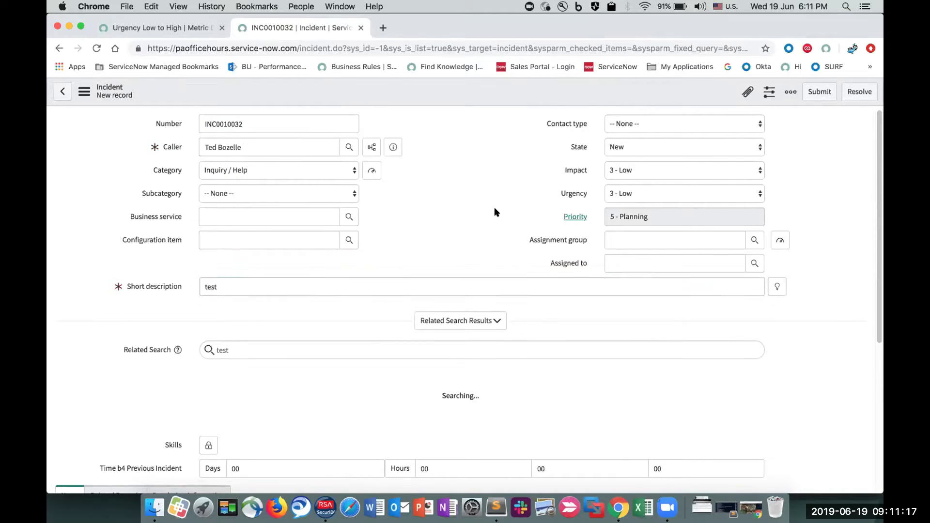
{"action": "right_click", "coordinate": [564, 95]}
{"action": "left_click", "coordinate": [574, 102]}
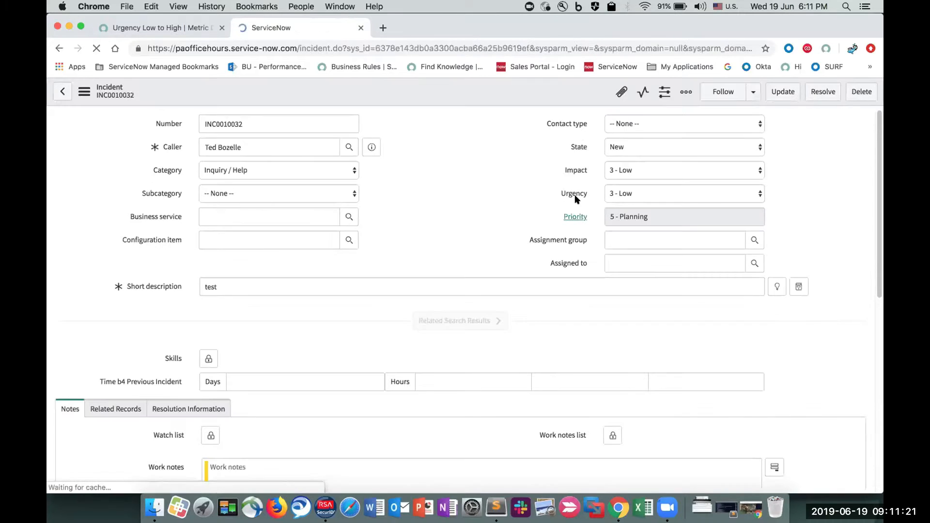
- Return to the Urgency Low to High definition, refresh its related Metrics list, and highlight the new instance's Value entry
{"action": "left_click", "coordinate": [154, 25]}
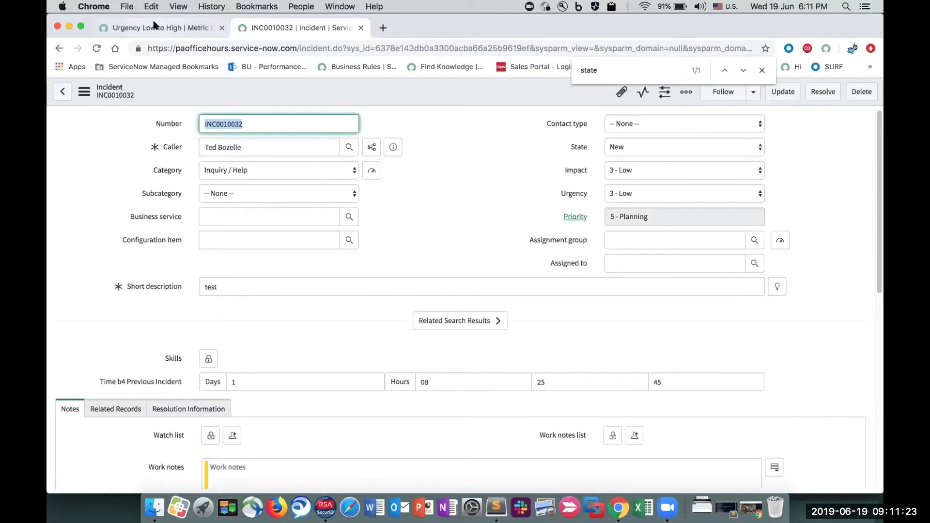
{"action": "scroll", "coordinate": [268, 187], "scroll_direction": "down", "scroll_amount": 5}
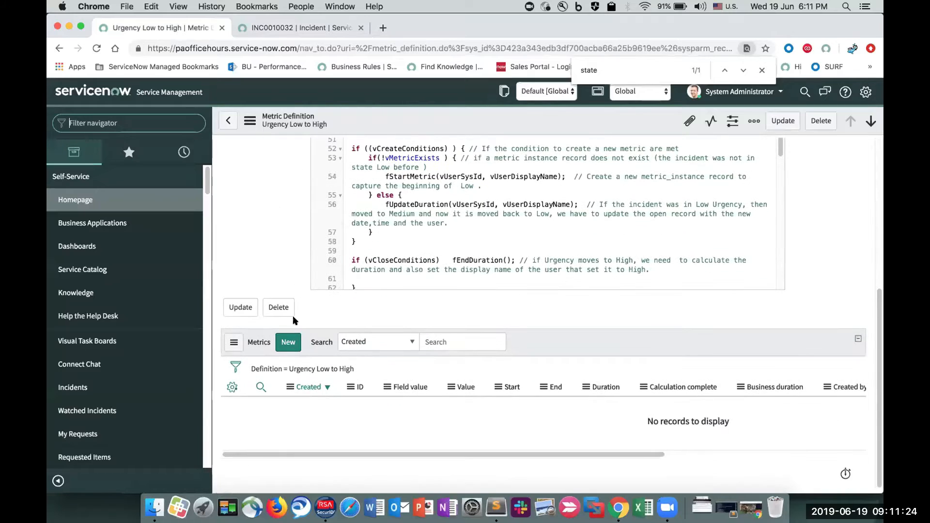
{"action": "left_click", "coordinate": [315, 369]}
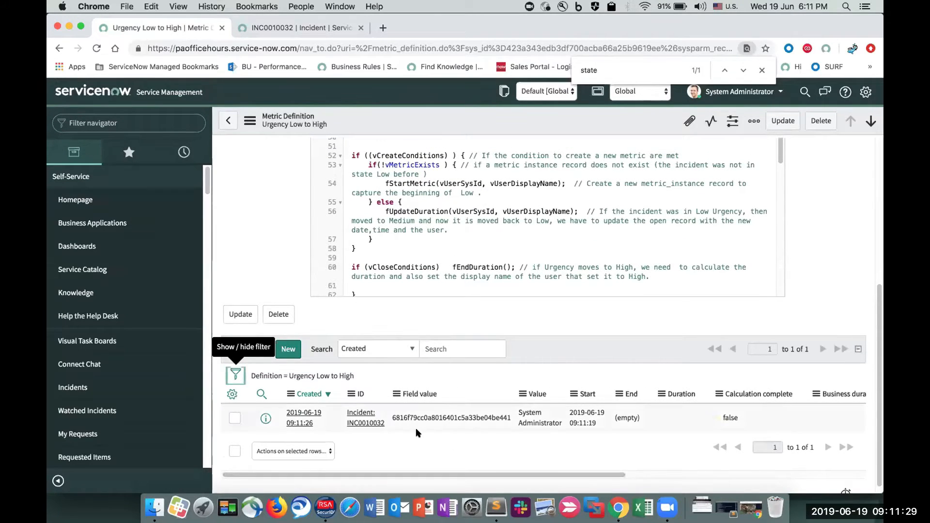
{"action": "left_click", "coordinate": [558, 422]}
{"action": "left_click_drag", "start_coordinate": [542, 421], "coordinate": [517, 413]}
{"action": "left_click", "coordinate": [759, 71]}
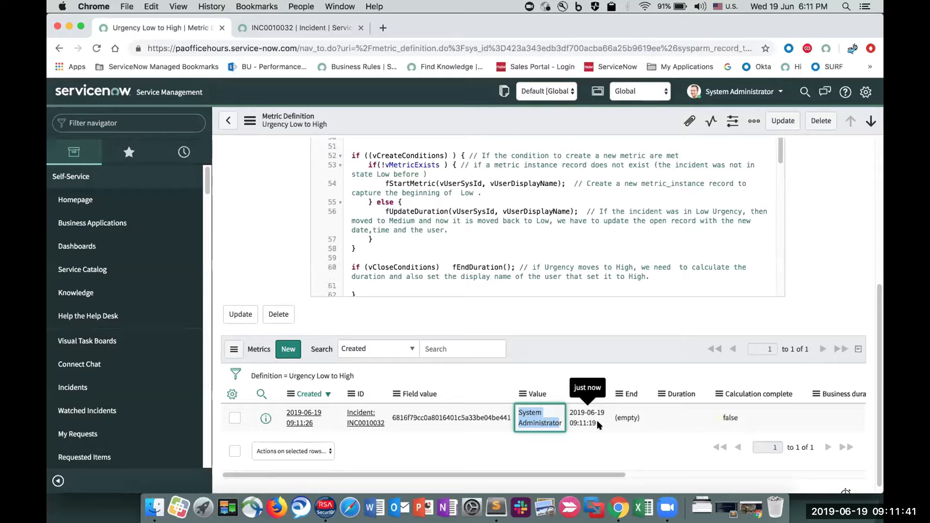
- Trace vCreateConditions from the if statement to its declaration, highlighting the urgency field and its comparison value 3
{"action": "scroll", "coordinate": [599, 425], "scroll_direction": "up", "scroll_amount": 3}
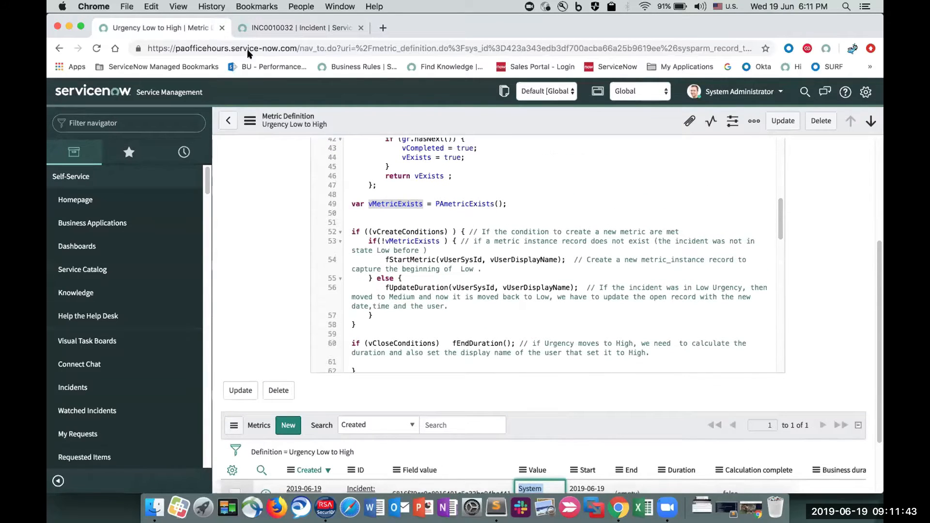
{"action": "double_click", "coordinate": [411, 230]}
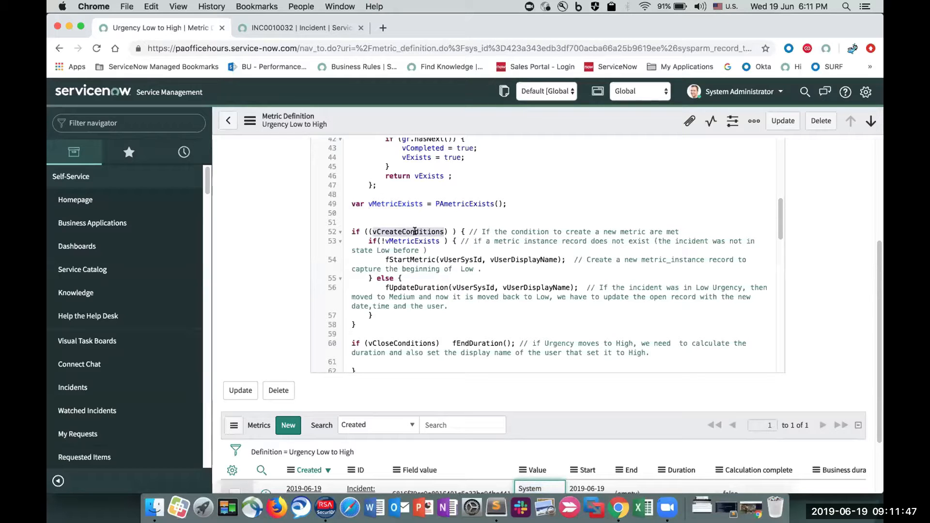
{"action": "scroll", "coordinate": [411, 228], "scroll_direction": "up", "scroll_amount": 10}
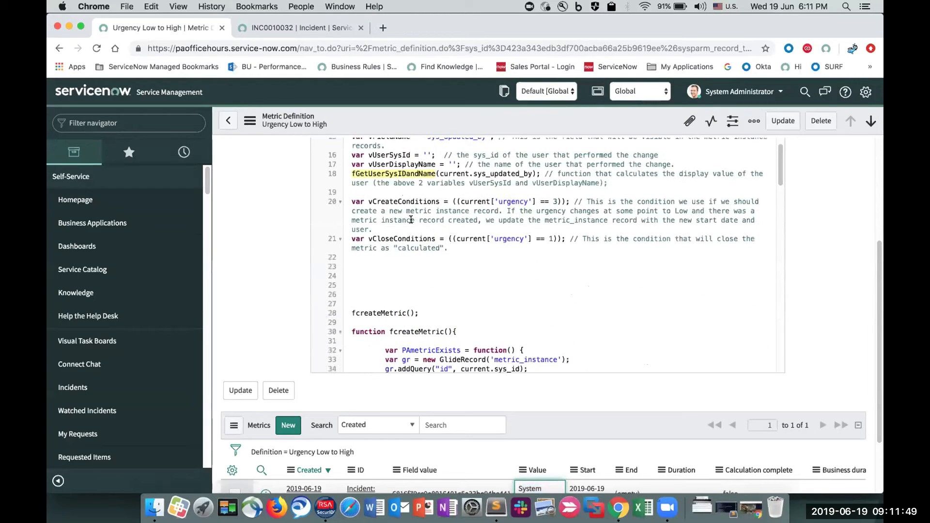
{"action": "left_click", "coordinate": [403, 204]}
{"action": "double_click", "coordinate": [507, 201]}
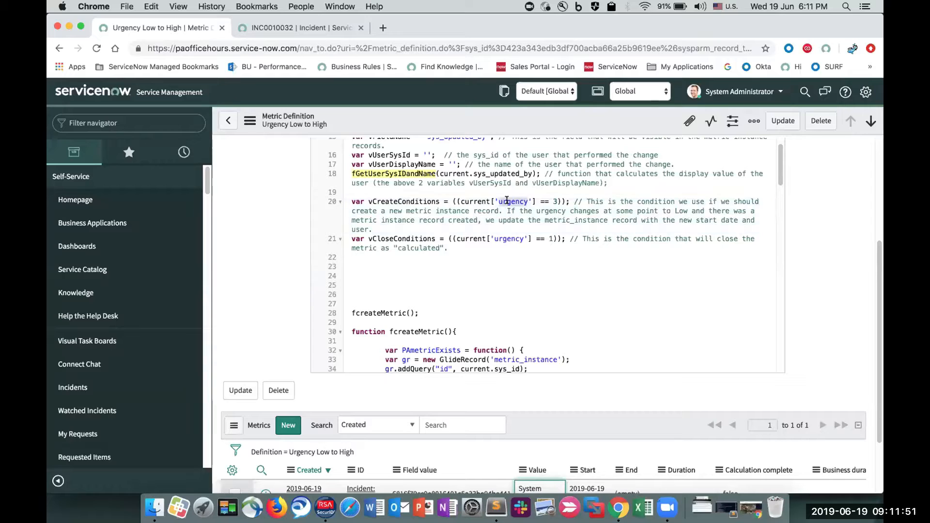
{"action": "left_click", "coordinate": [559, 201]}
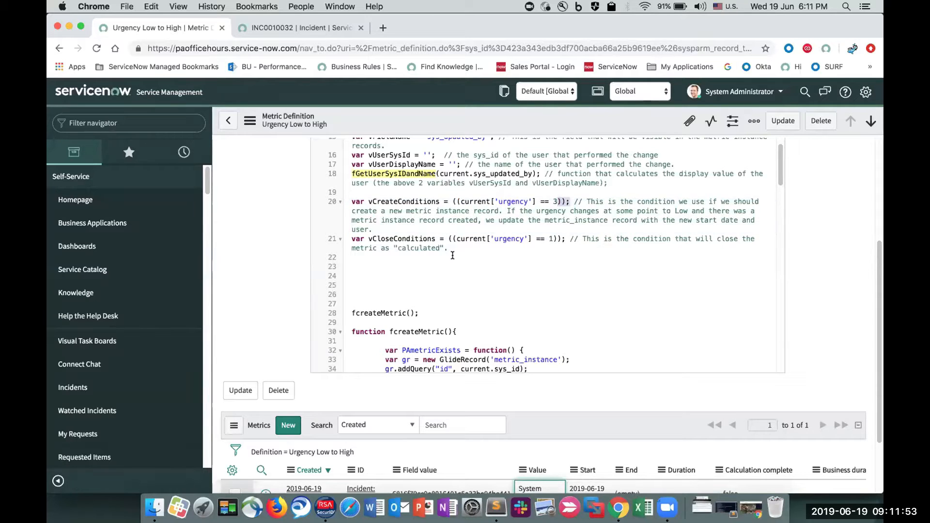
- Examine the script's metric creation logic, highlighting vCreateConditions, vMetricExists, fStartMetric and fUpdateDuration
{"action": "scroll", "coordinate": [453, 255], "scroll_direction": "down", "scroll_amount": 5}
{"action": "scroll", "coordinate": [453, 256], "scroll_direction": "down", "scroll_amount": 5}
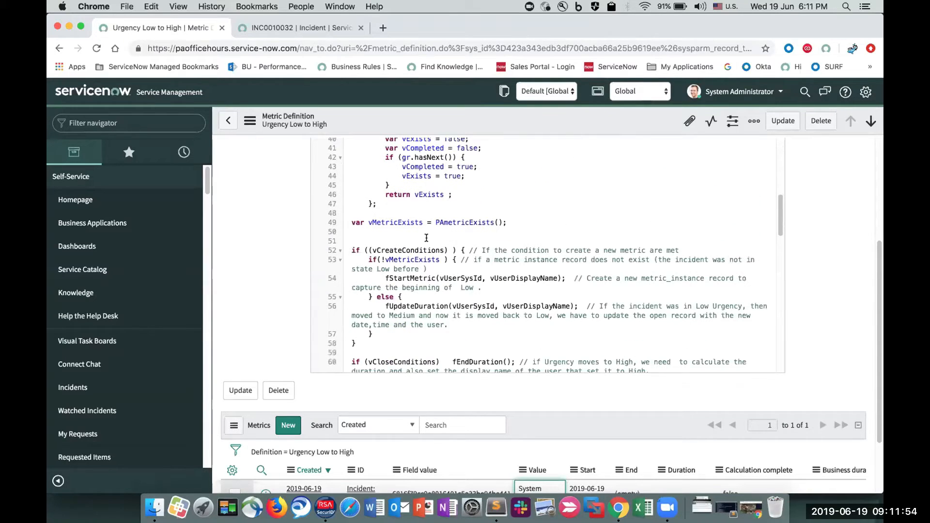
{"action": "double_click", "coordinate": [402, 249]}
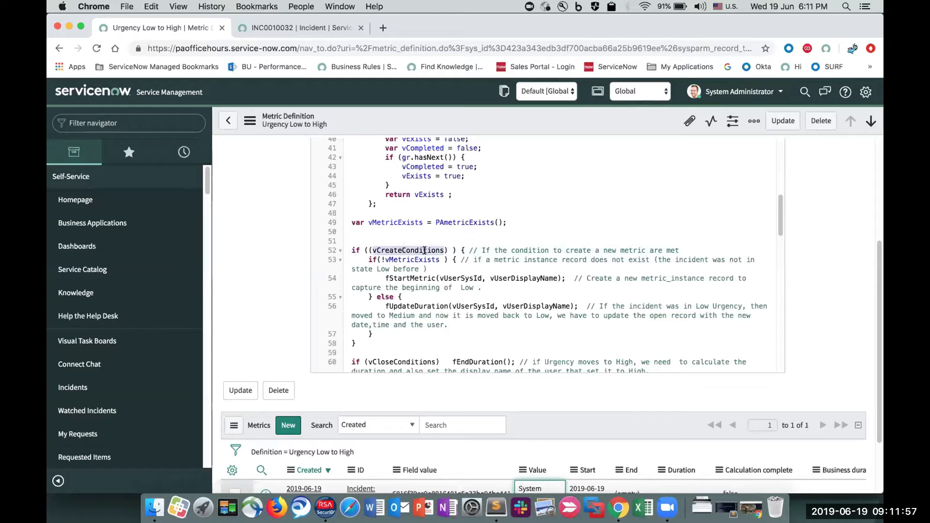
{"action": "double_click", "coordinate": [408, 259]}
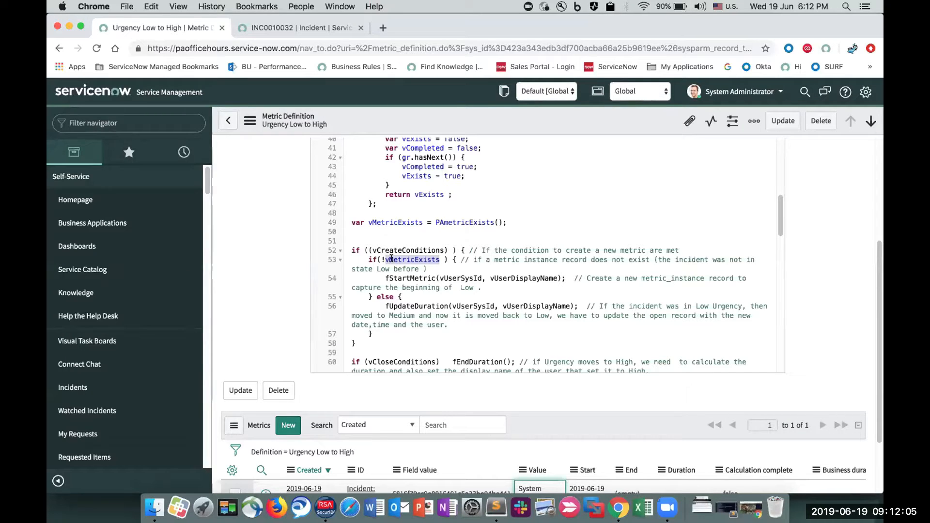
{"action": "double_click", "coordinate": [406, 278]}
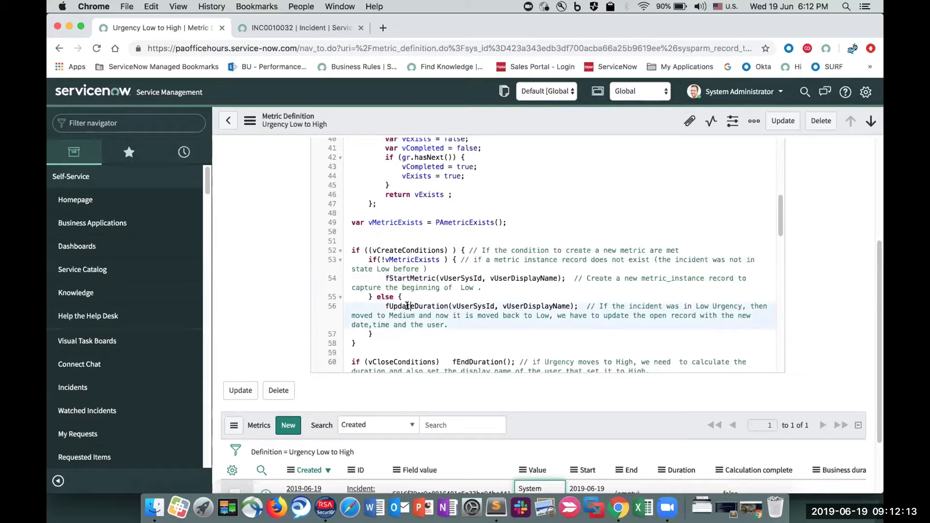
{"action": "double_click", "coordinate": [407, 306]}
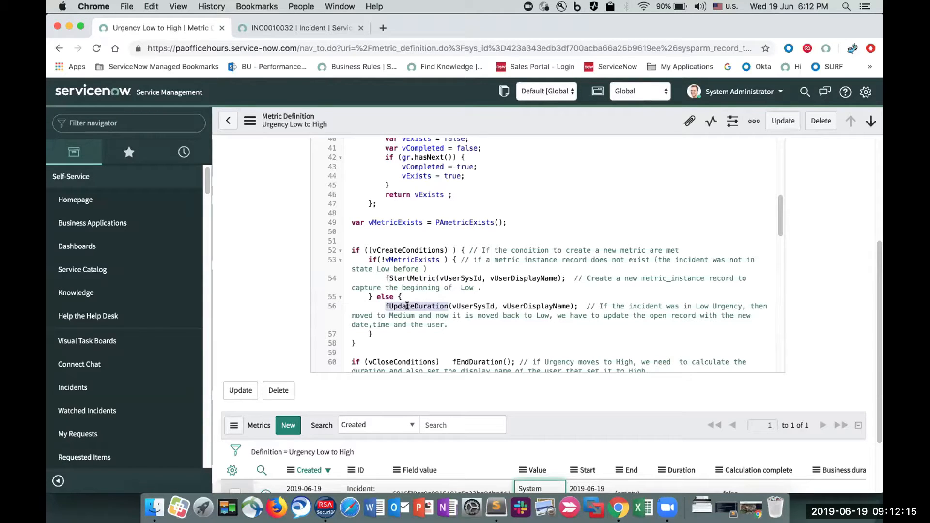
{"action": "scroll", "coordinate": [407, 306], "scroll_direction": "down", "scroll_amount": 1}
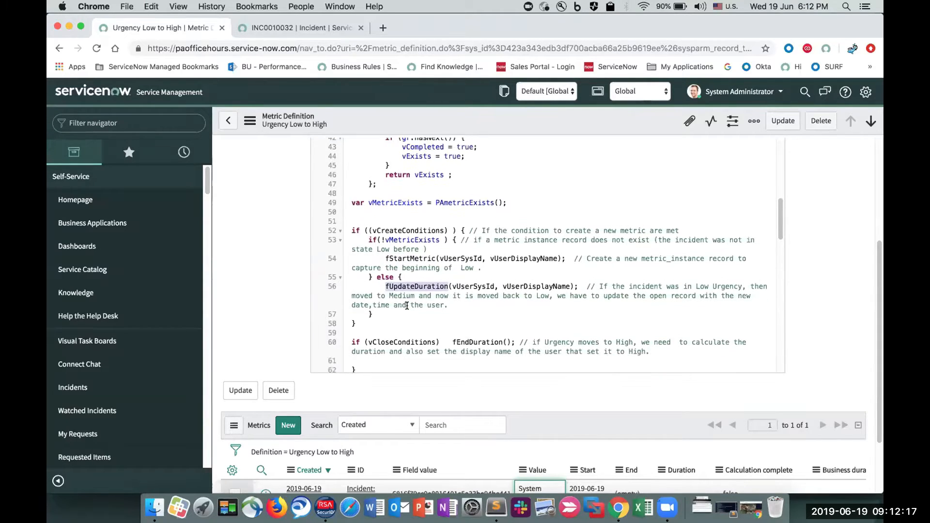
- Set the test incident's urgency to 1 - High, enter the work note "test", and save the record while staying on its form
{"action": "left_click", "coordinate": [234, 30]}
{"action": "left_click", "coordinate": [629, 193]}
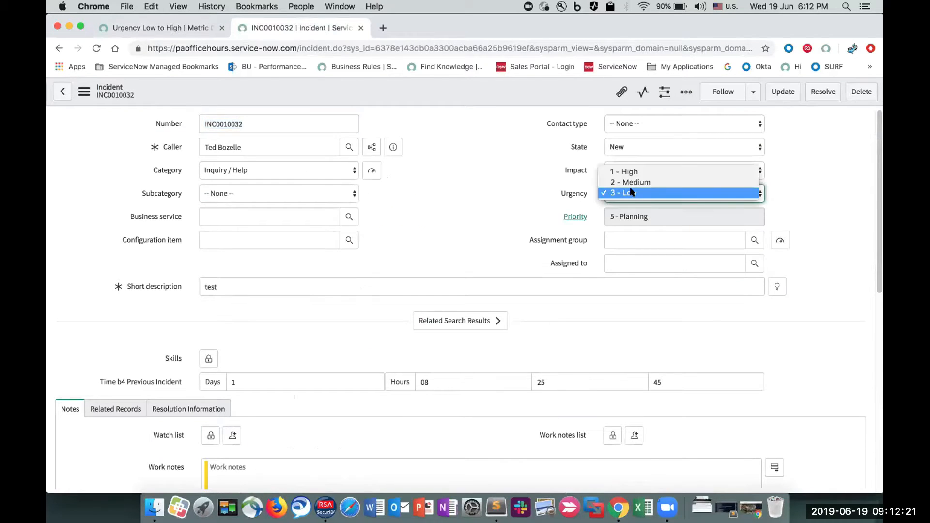
{"action": "left_click", "coordinate": [630, 172]}
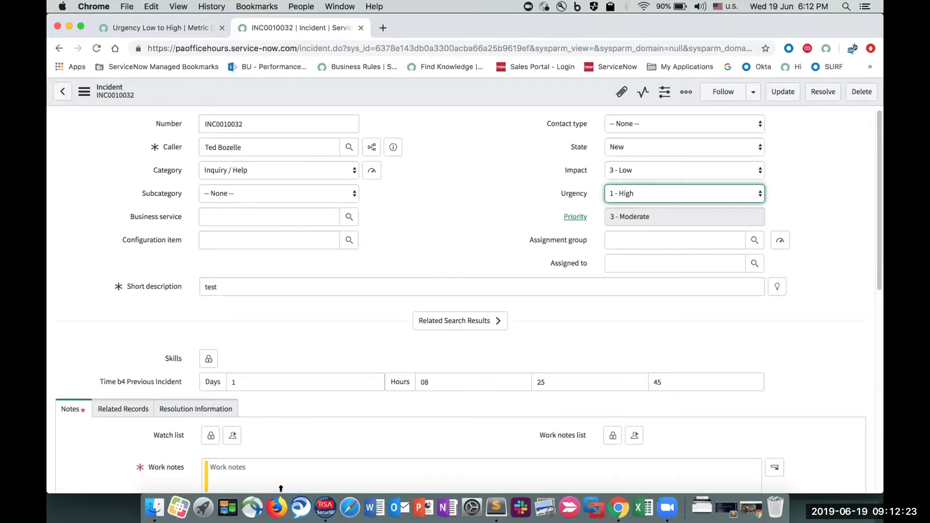
{"action": "left_click", "coordinate": [289, 475]}
{"action": "type", "text": "test"}
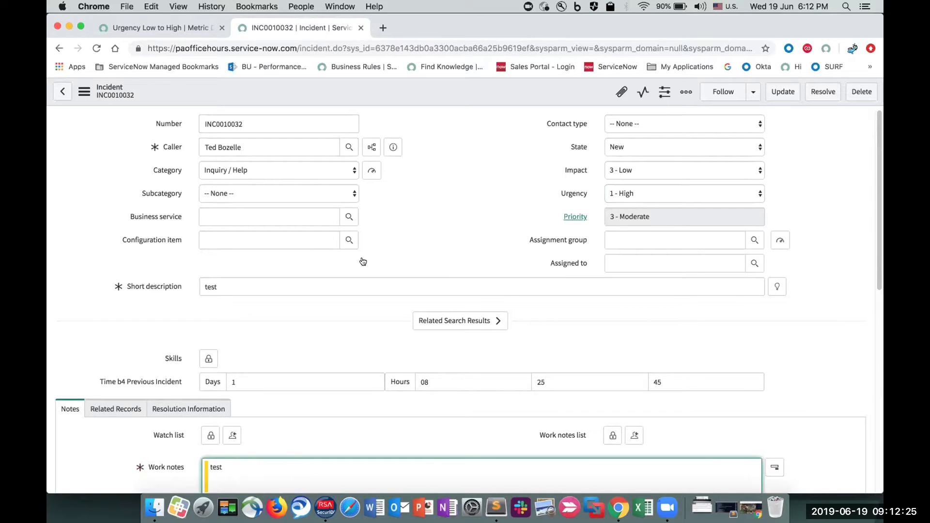
{"action": "right_click", "coordinate": [440, 94]}
{"action": "left_click", "coordinate": [441, 93]}
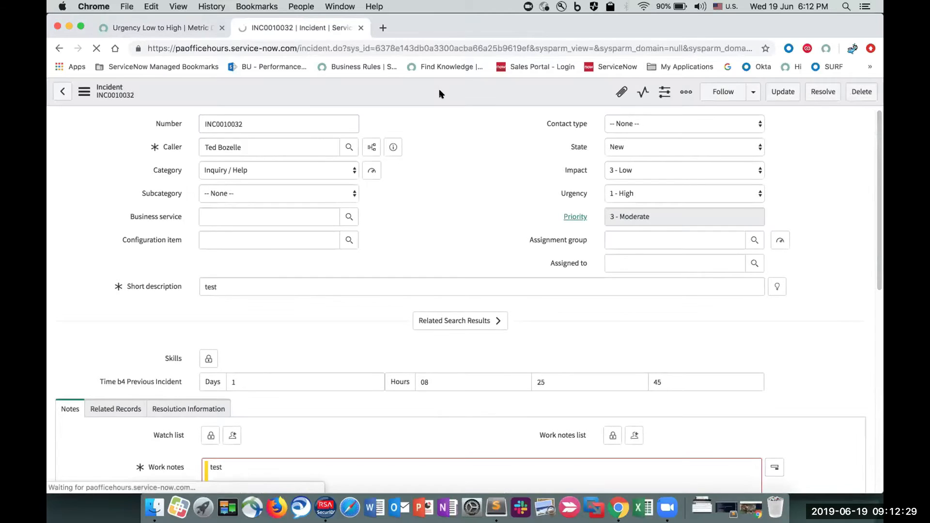
- Return to the Urgency Low to High definition, refresh its related Metrics list, and highlight the instance's End and Calculation complete entries
{"action": "left_click", "coordinate": [190, 32]}
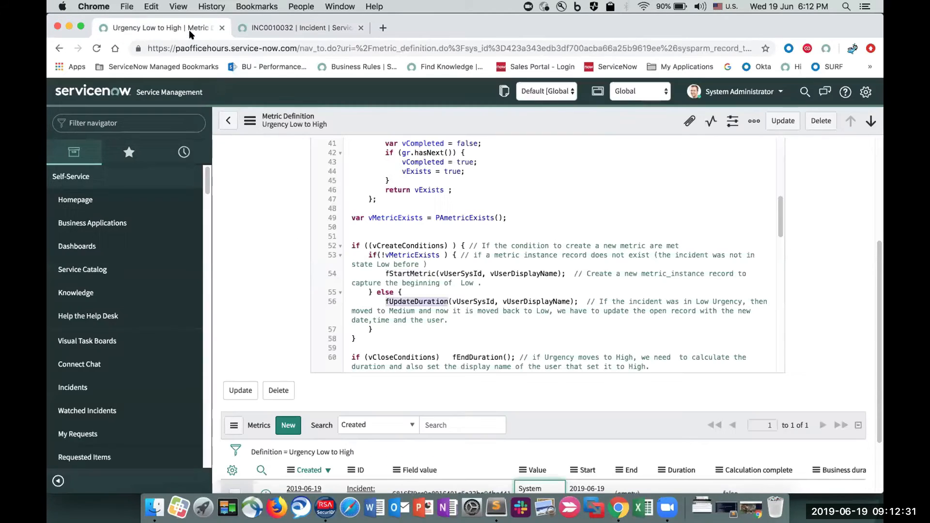
{"action": "scroll", "coordinate": [218, 179], "scroll_direction": "down", "scroll_amount": 3}
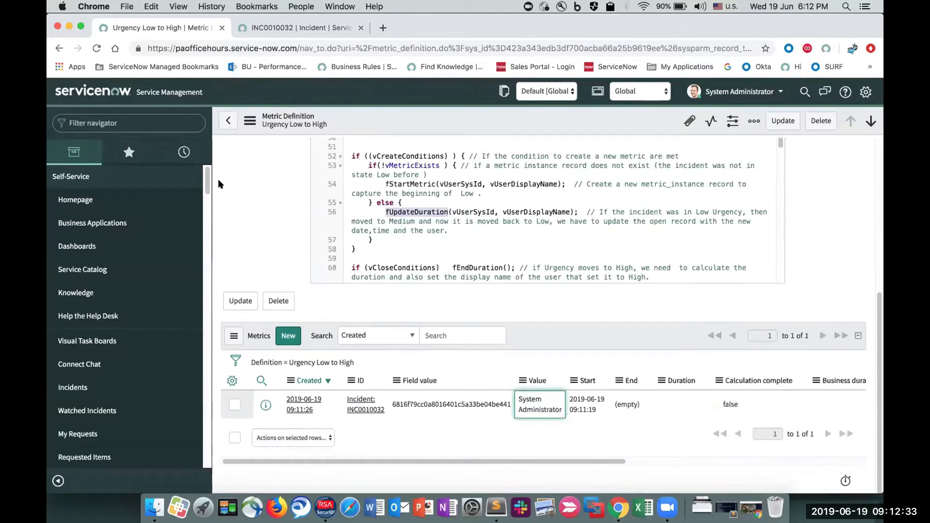
{"action": "left_click", "coordinate": [333, 362]}
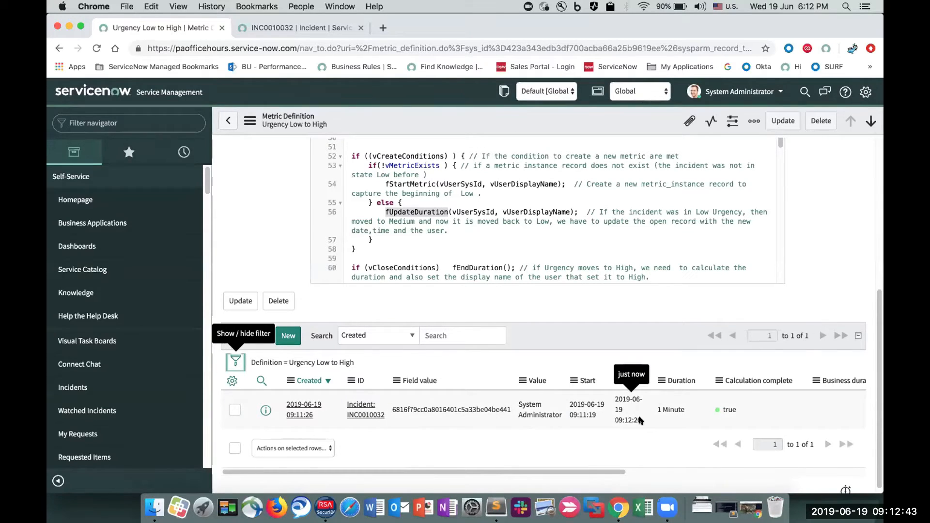
{"action": "left_click_drag", "start_coordinate": [639, 419], "coordinate": [608, 399]}
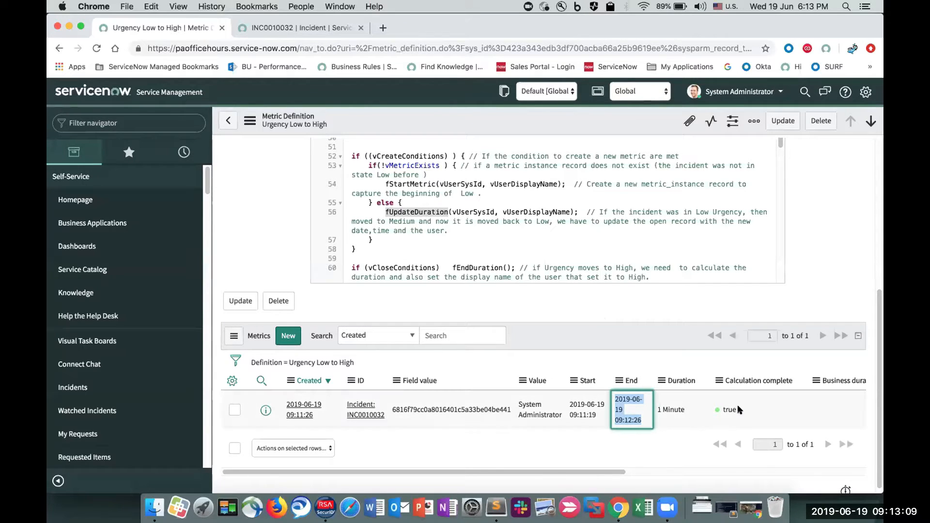
{"action": "left_click_drag", "start_coordinate": [737, 406], "coordinate": [716, 405]}
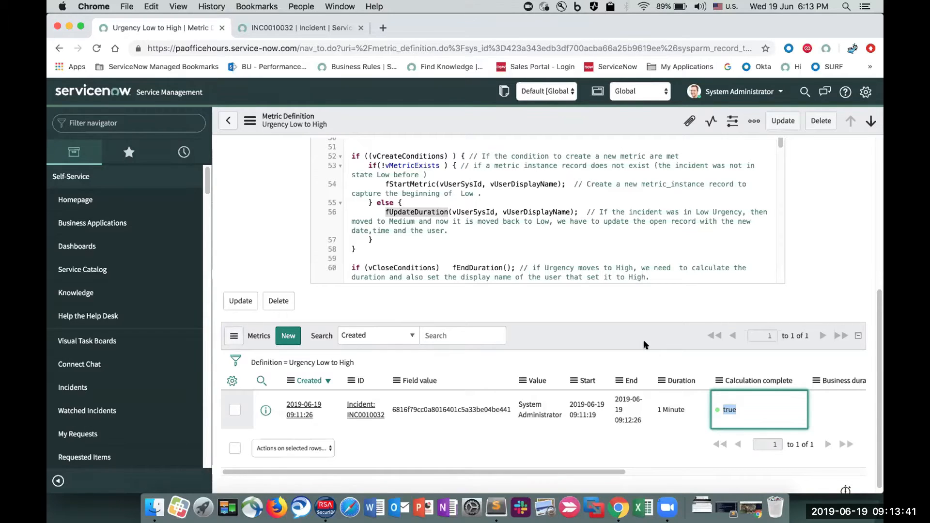
- Trace vCloseConditions from the if statement that calls fEndDuration to its declaration, and highlight the declaration line
{"action": "double_click", "coordinate": [403, 266]}
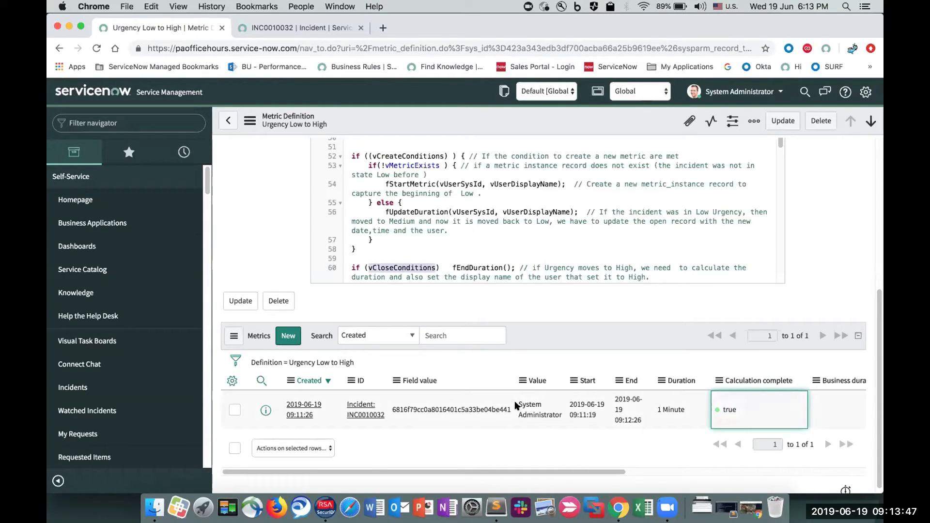
{"action": "scroll", "coordinate": [515, 405], "scroll_direction": "up", "scroll_amount": 3}
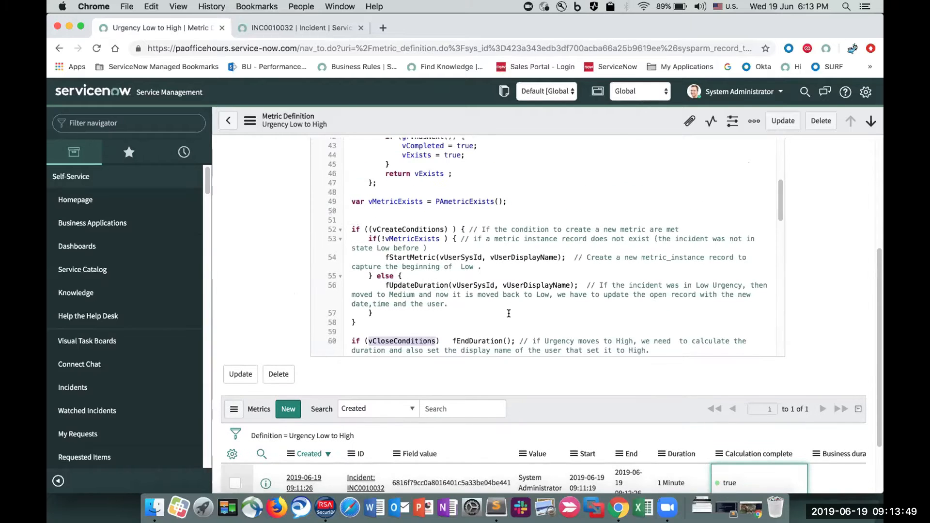
{"action": "scroll", "coordinate": [508, 313], "scroll_direction": "up", "scroll_amount": 3}
{"action": "scroll", "coordinate": [510, 310], "scroll_direction": "down", "scroll_amount": 2}
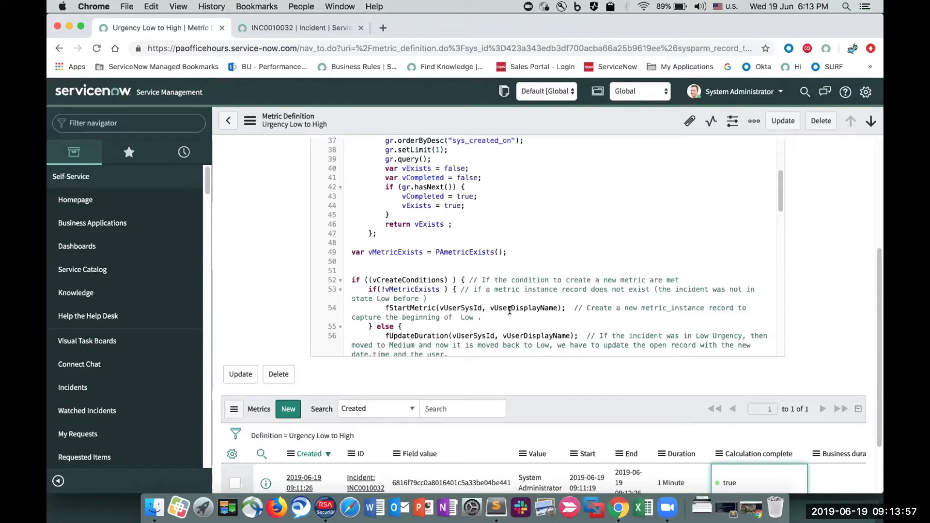
{"action": "scroll", "coordinate": [509, 311], "scroll_direction": "up", "scroll_amount": 7}
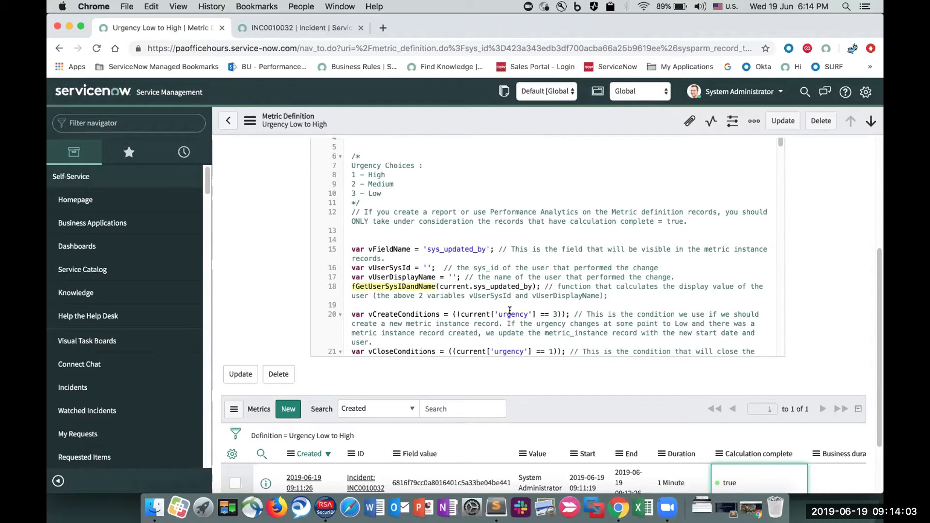
{"action": "scroll", "coordinate": [395, 227], "scroll_direction": "down", "scroll_amount": 3}
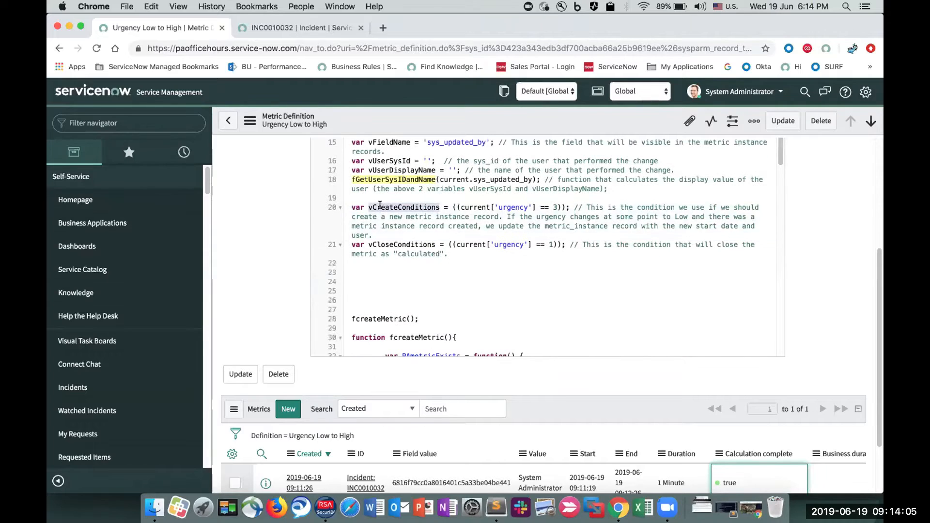
{"action": "triple_click", "coordinate": [379, 207]}
{"action": "triple_click", "coordinate": [393, 242]}
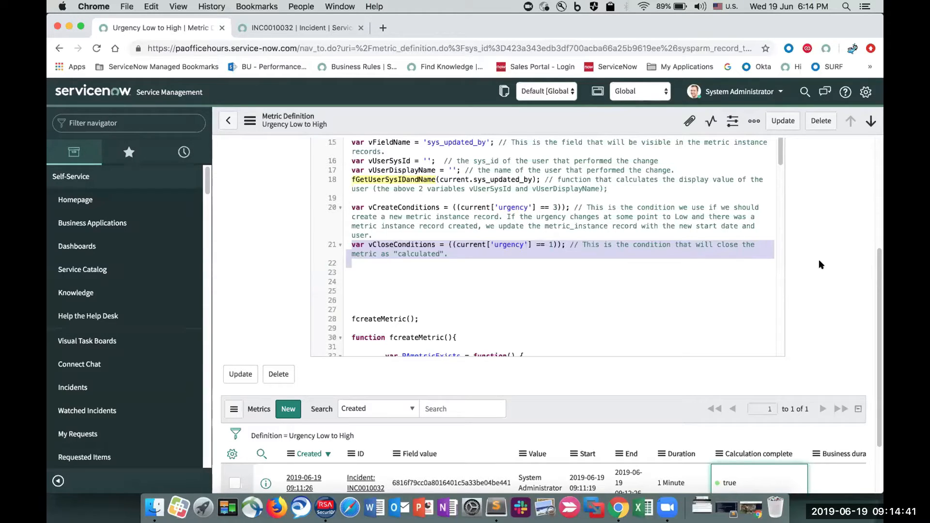
{"action": "left_click", "coordinate": [841, 263]}
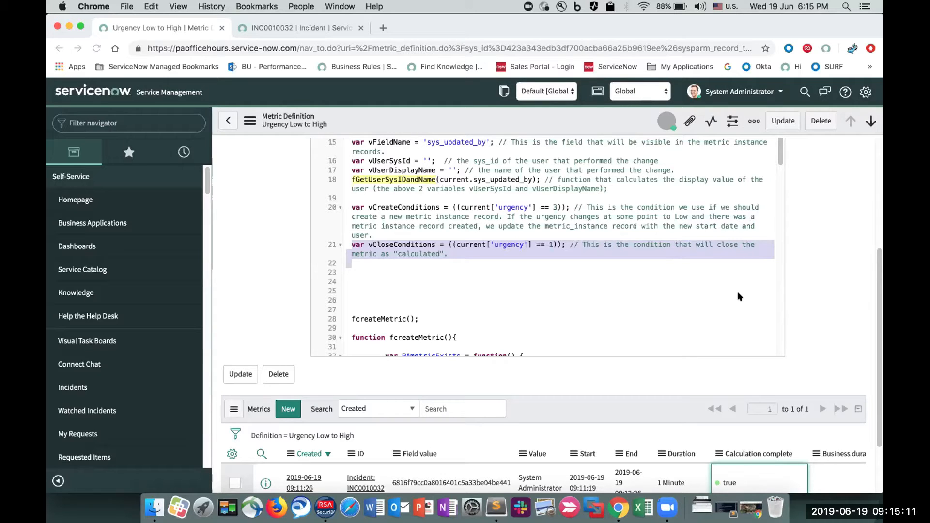
- Revisit the script's create condition, highlighting vCreateConditions in the if statement and the ((current['urgency'] == 3)) expression in its declaration
{"action": "left_click", "coordinate": [152, 117]}
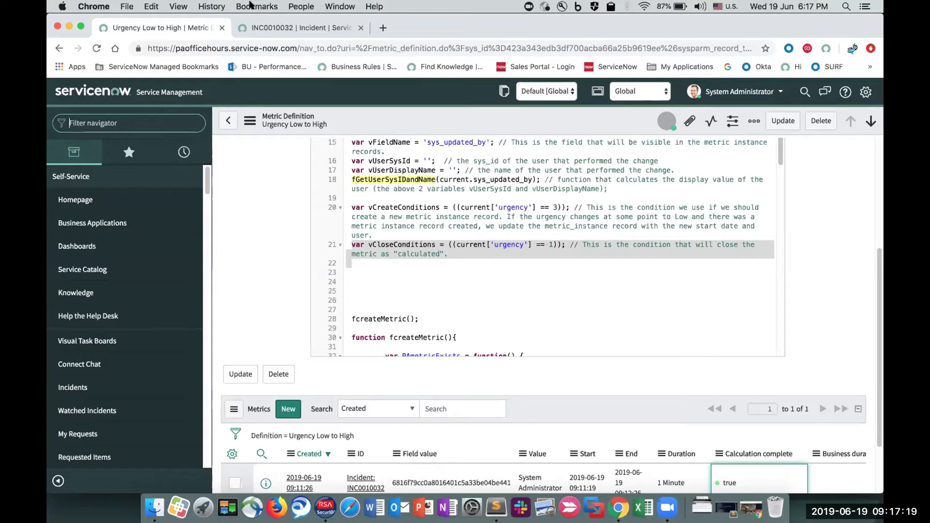
{"action": "scroll", "coordinate": [431, 238], "scroll_direction": "down", "scroll_amount": 3}
{"action": "scroll", "coordinate": [431, 239], "scroll_direction": "down", "scroll_amount": 3}
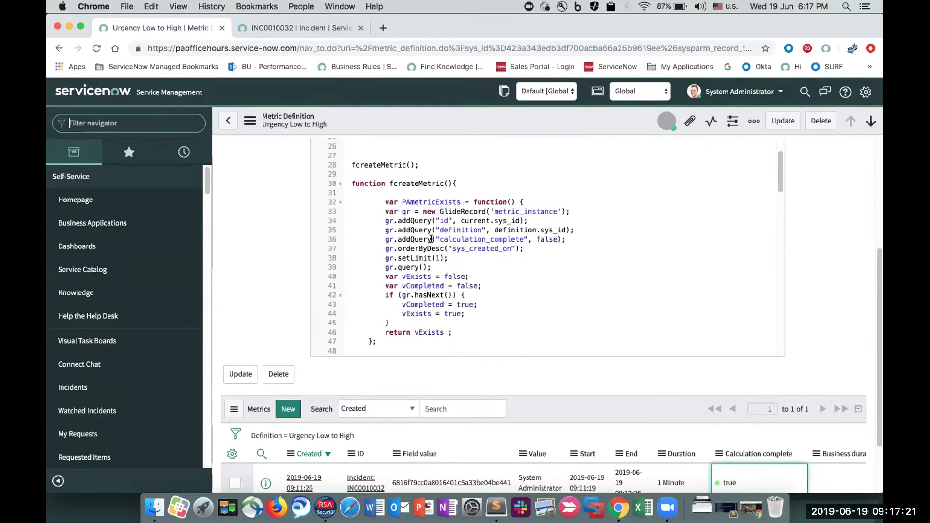
{"action": "scroll", "coordinate": [431, 239], "scroll_direction": "up", "scroll_amount": 6}
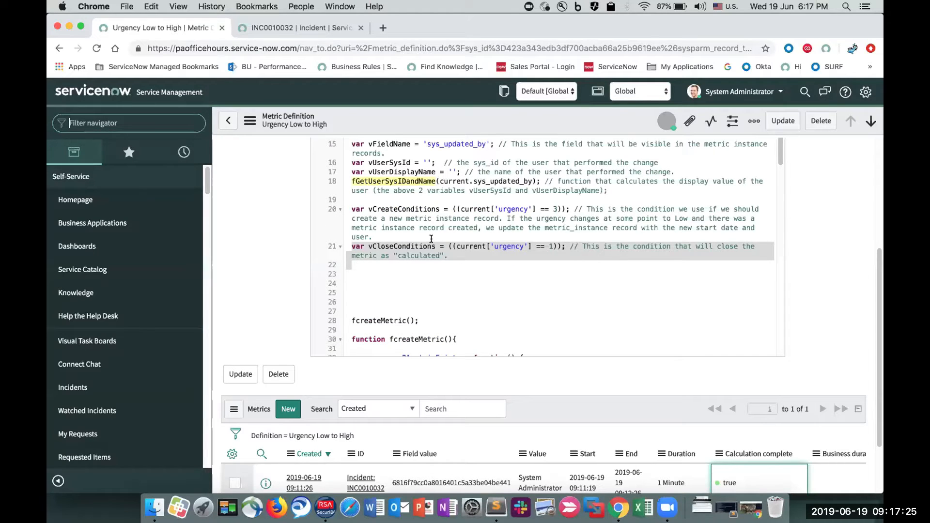
{"action": "scroll", "coordinate": [431, 239], "scroll_direction": "down", "scroll_amount": 4}
{"action": "scroll", "coordinate": [431, 239], "scroll_direction": "down", "scroll_amount": 5}
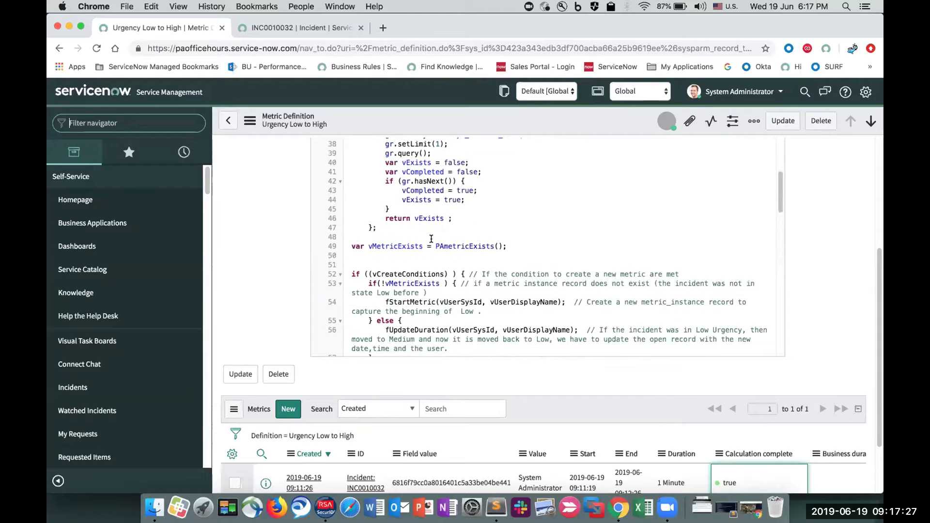
{"action": "double_click", "coordinate": [407, 275]}
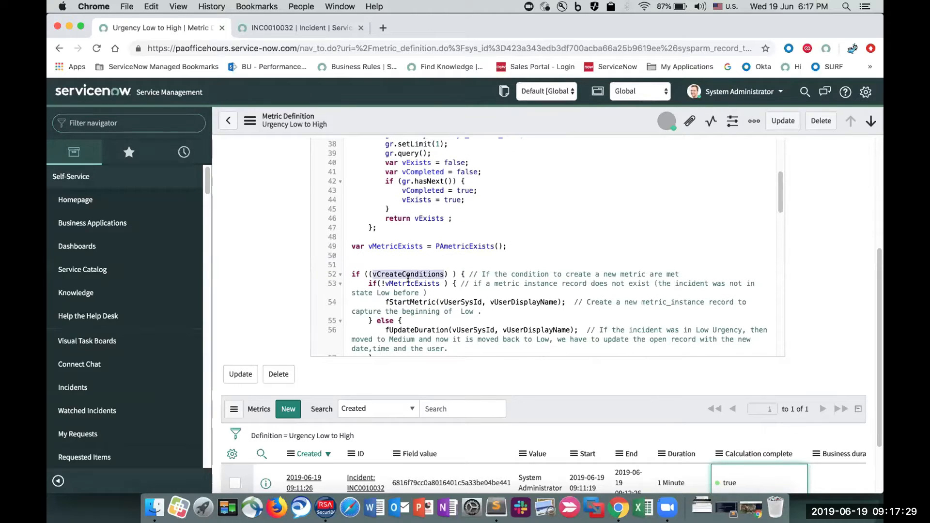
{"action": "scroll", "coordinate": [407, 277], "scroll_direction": "up", "scroll_amount": 7}
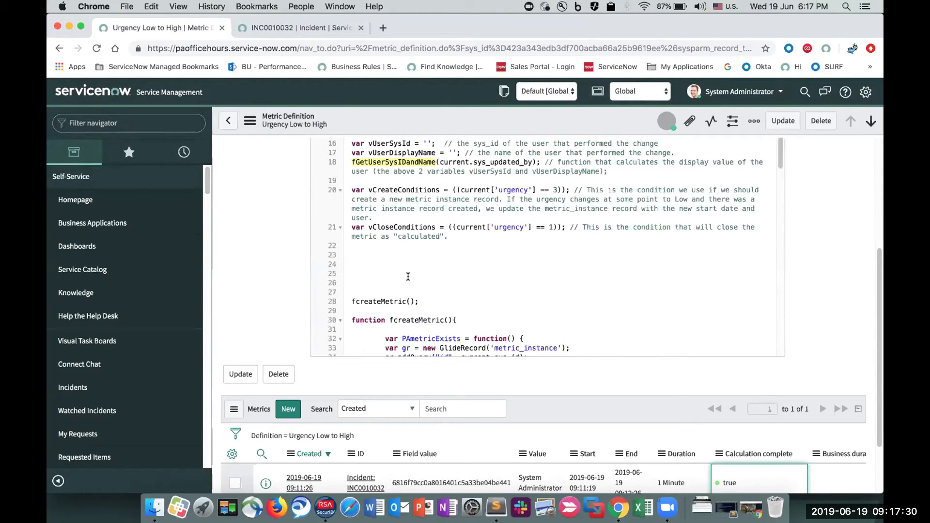
{"action": "double_click", "coordinate": [395, 192]}
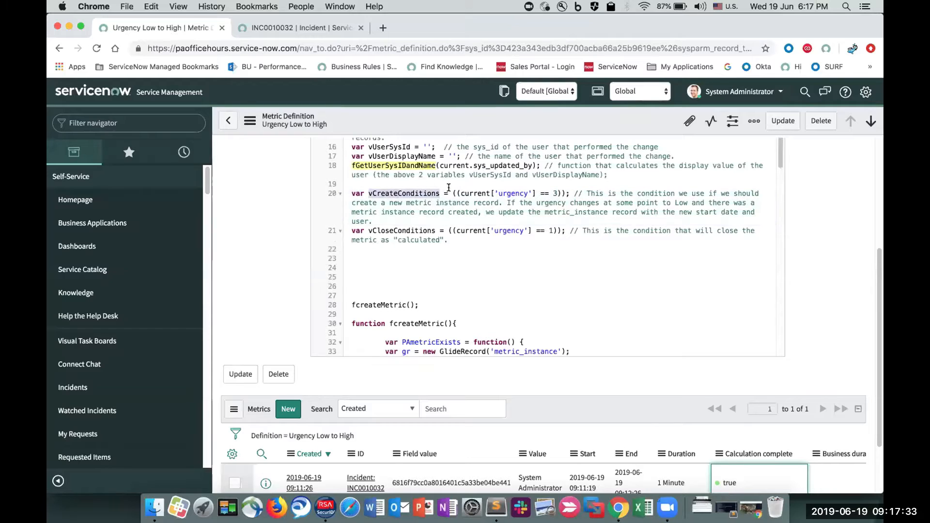
{"action": "left_click_drag", "start_coordinate": [452, 193], "coordinate": [561, 190]}
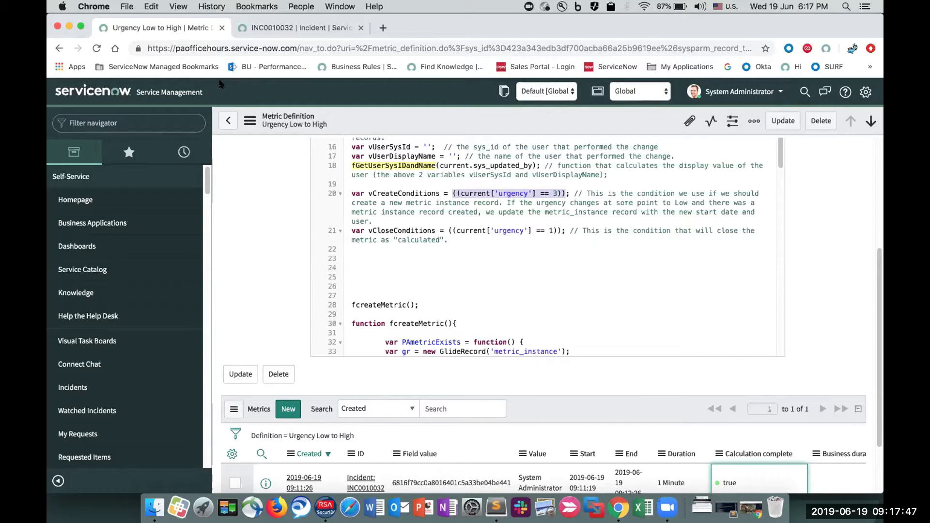
- Filter the navigator by "yt", open the Content Blocks dashboard from the Performance Analytics dashboards overview, and show its configuration options
{"action": "left_click", "coordinate": [225, 121]}
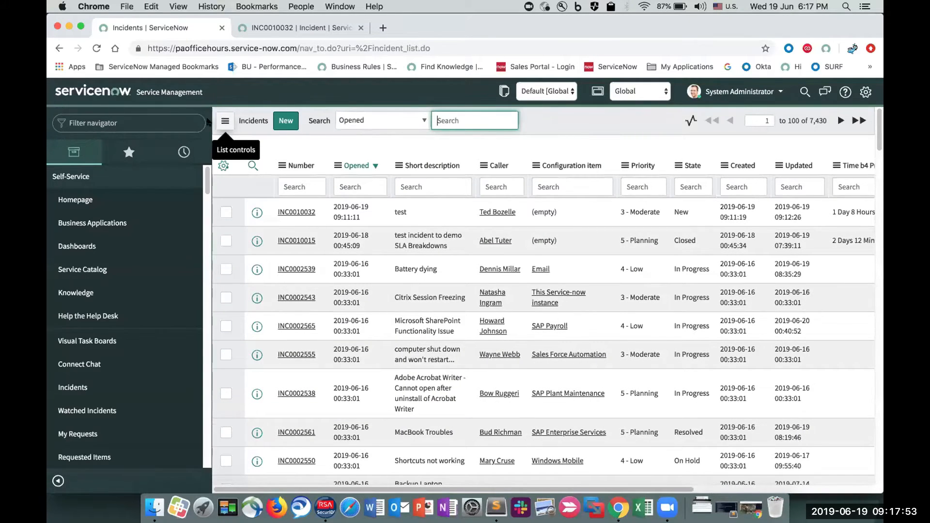
{"action": "left_click", "coordinate": [146, 111]}
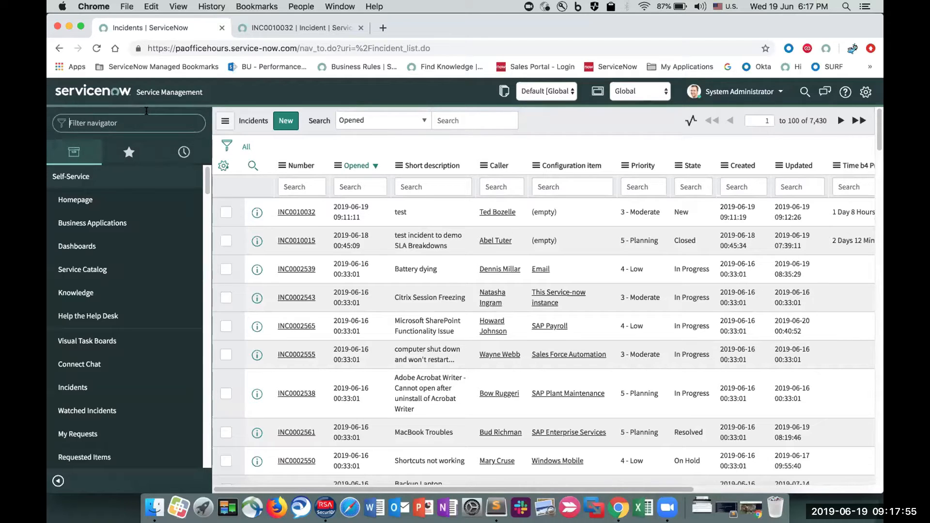
{"action": "type", "text": "yt"}
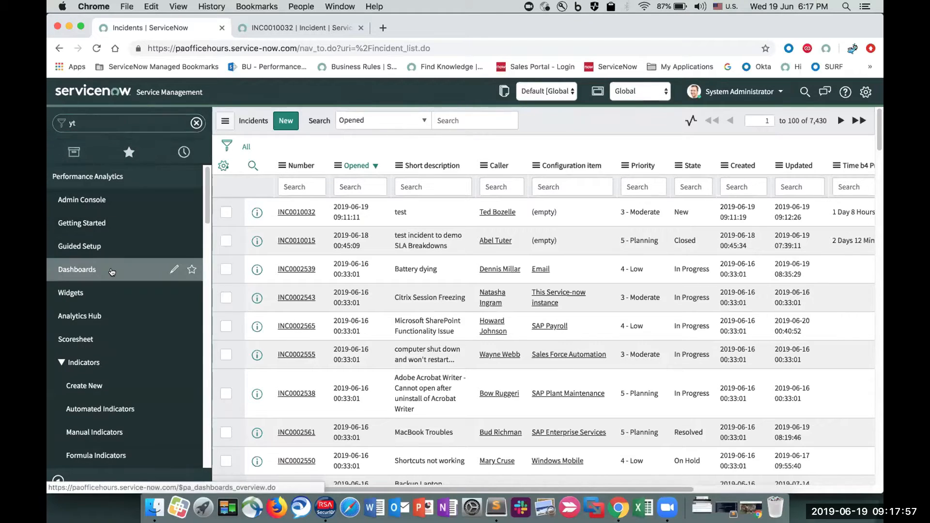
{"action": "left_click", "coordinate": [112, 270]}
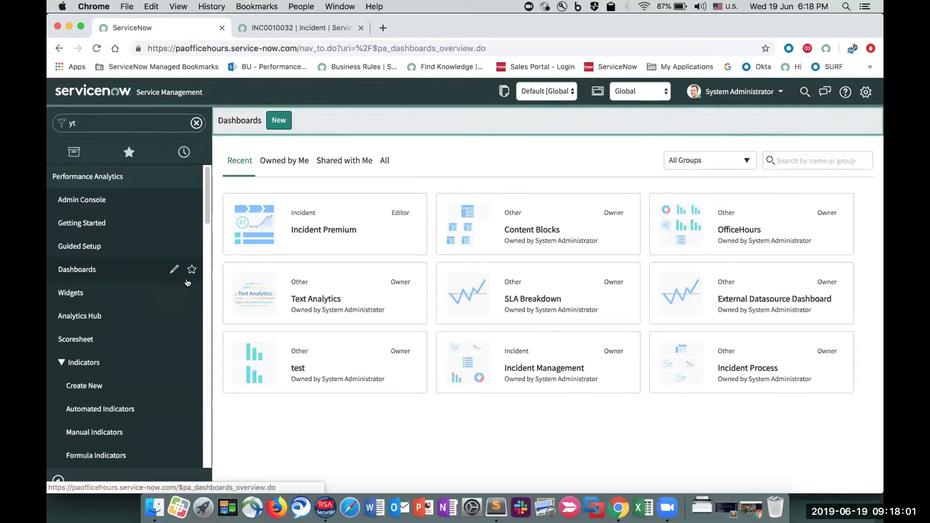
{"action": "left_click", "coordinate": [489, 236]}
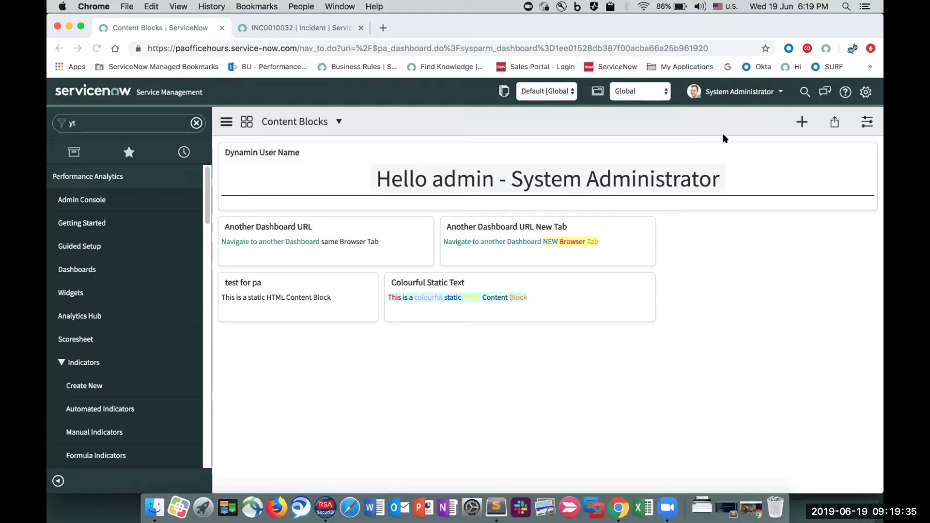
{"action": "left_click", "coordinate": [862, 124]}
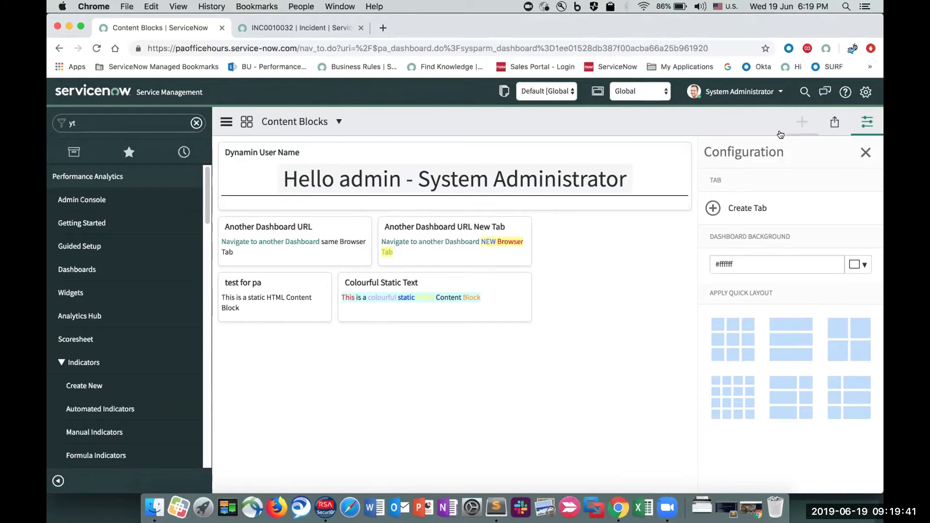
- Impersonate the third user in the list of recent impersonations
{"action": "left_click", "coordinate": [752, 95]}
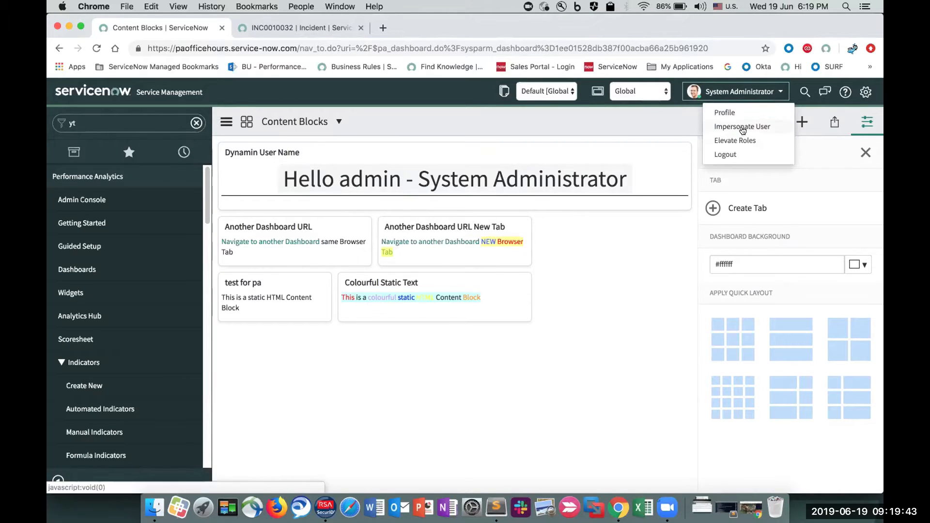
{"action": "left_click", "coordinate": [742, 127]}
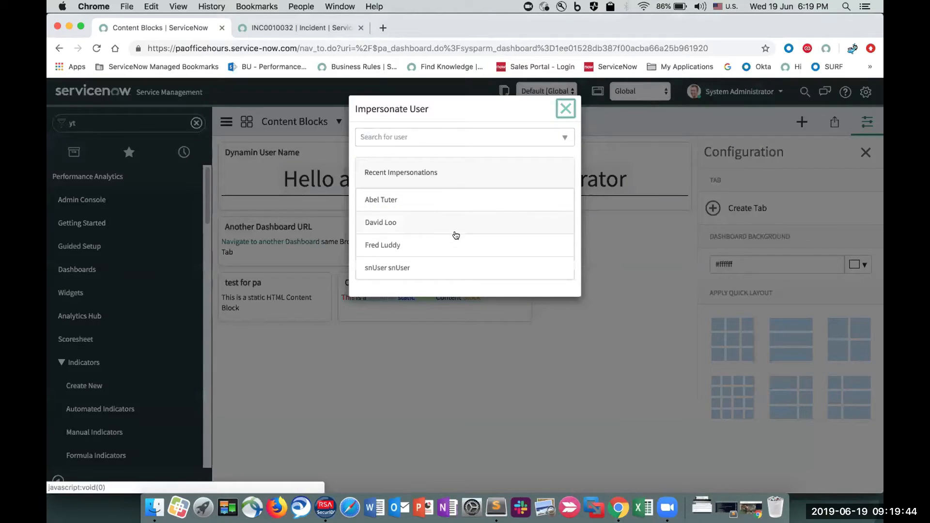
{"action": "left_click", "coordinate": [434, 249]}
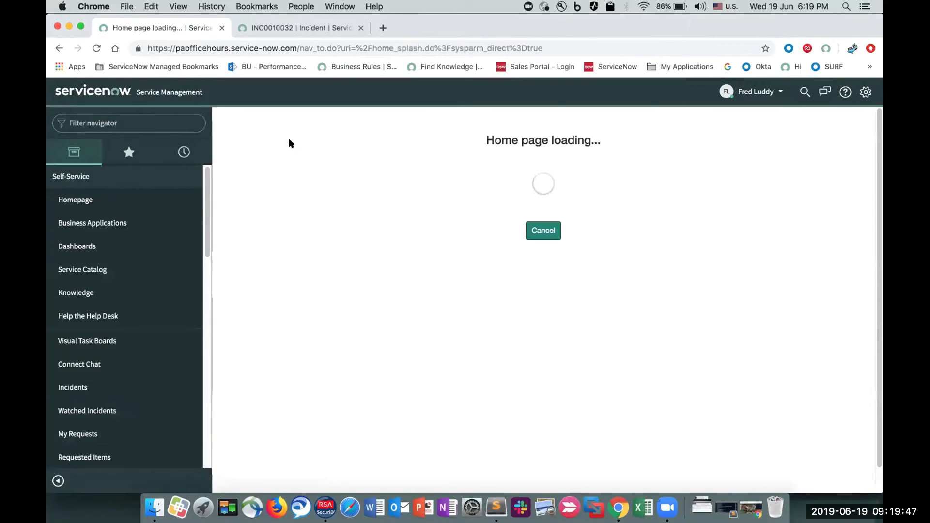
- Filter the navigator by "yt" and open the Content Blocks dashboard as the impersonated user to check the dynamic greeting
{"action": "type", "text": "yt"}
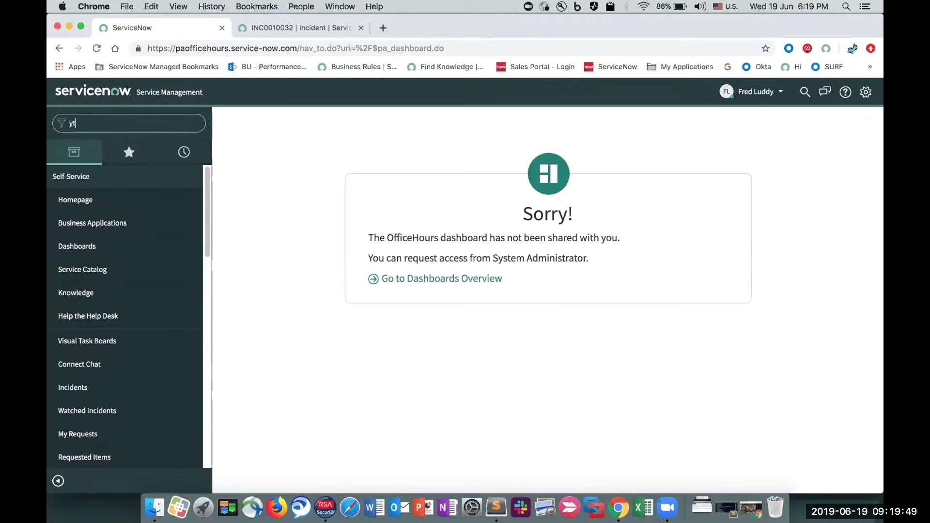
{"action": "left_click", "coordinate": [104, 202]}
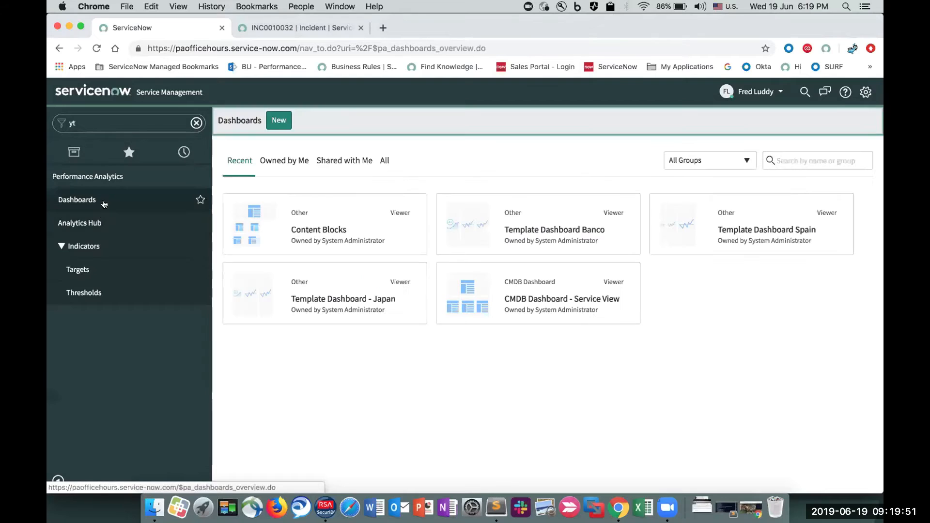
{"action": "left_click", "coordinate": [302, 224]}
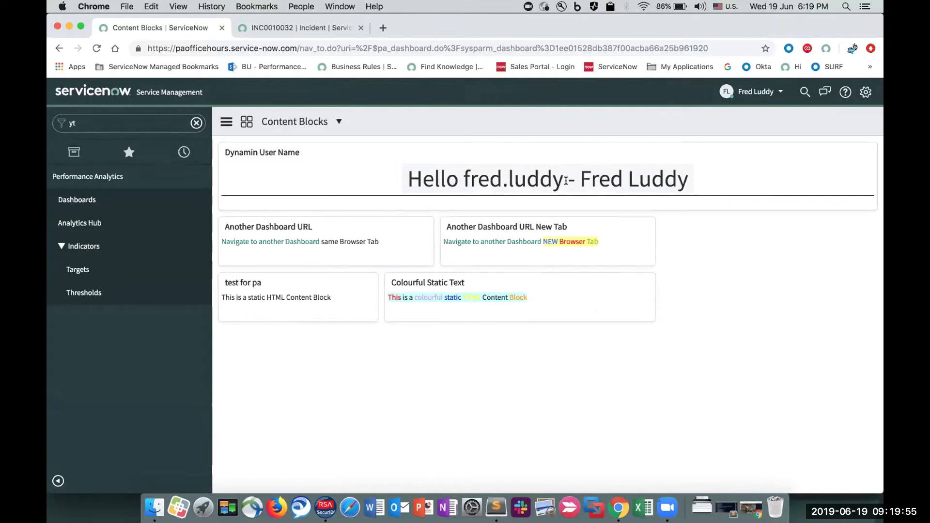
- Switch the impersonation back to the System Administrator account
{"action": "left_click", "coordinate": [754, 92]}
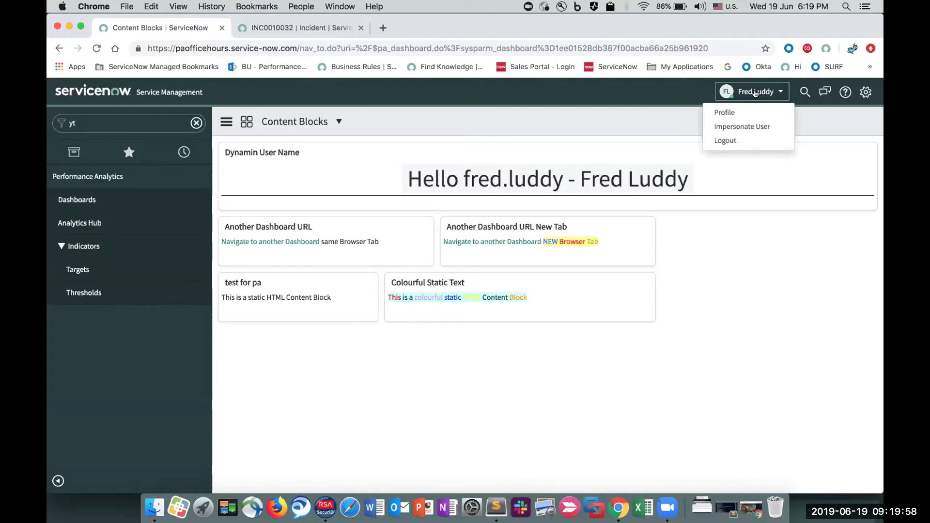
{"action": "left_click", "coordinate": [738, 126]}
{"action": "left_click", "coordinate": [417, 198]}
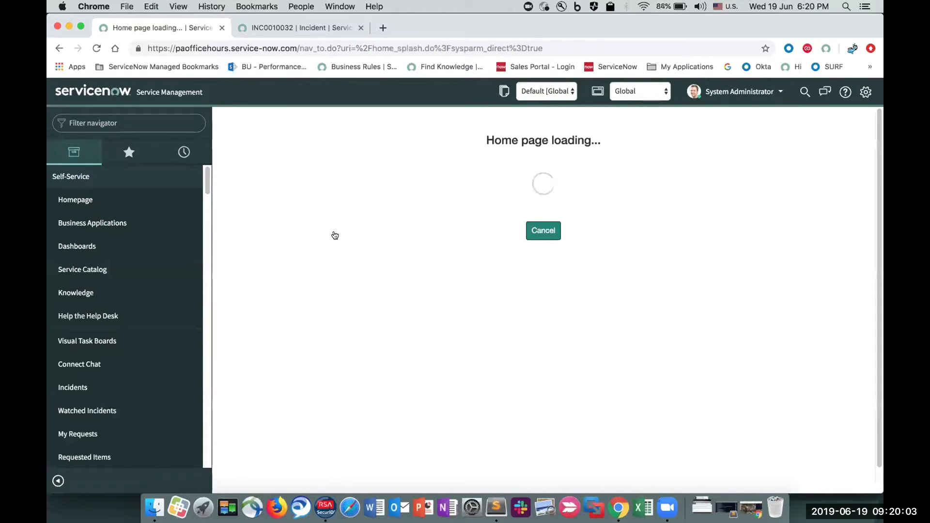
- Reopen the Content Blocks dashboard using the "yt" navigator filter and open the content record behind its Dynamin User Name widget
{"action": "type", "text": "yt"}
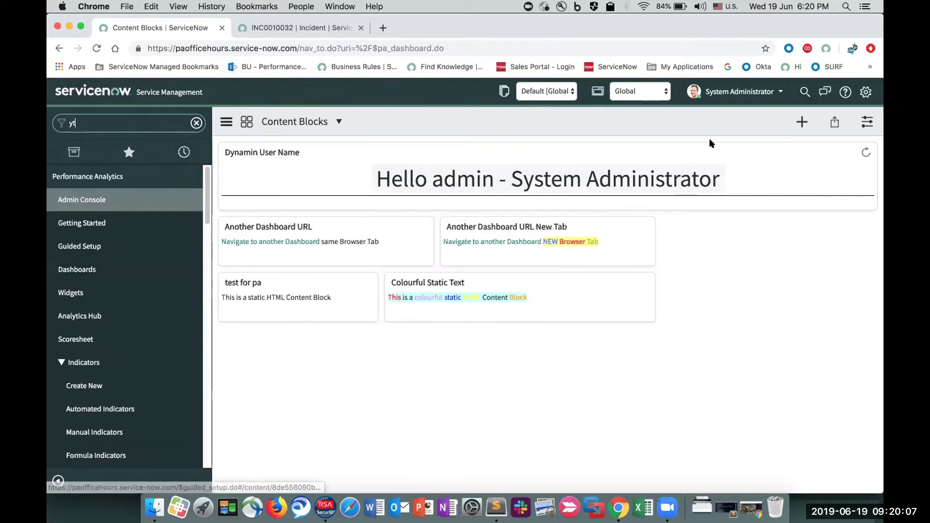
{"action": "left_click", "coordinate": [866, 122]}
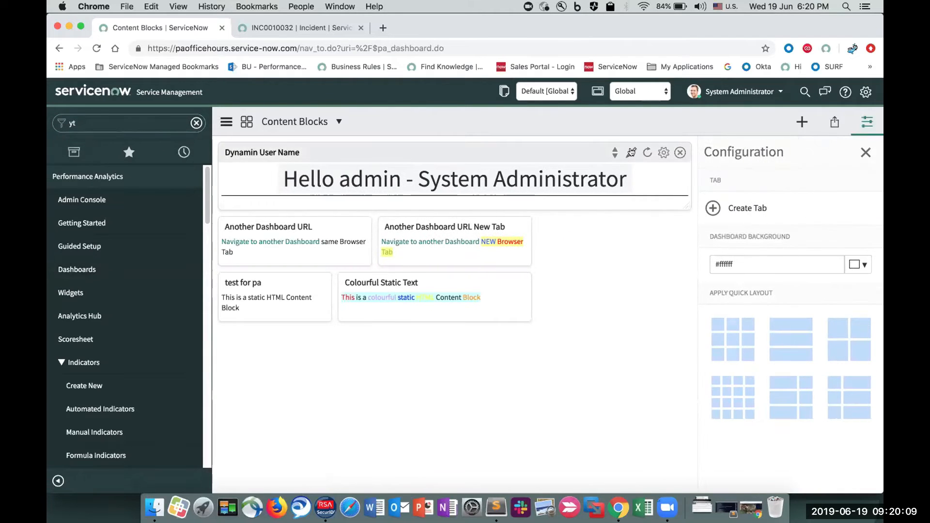
{"action": "left_click", "coordinate": [631, 152]}
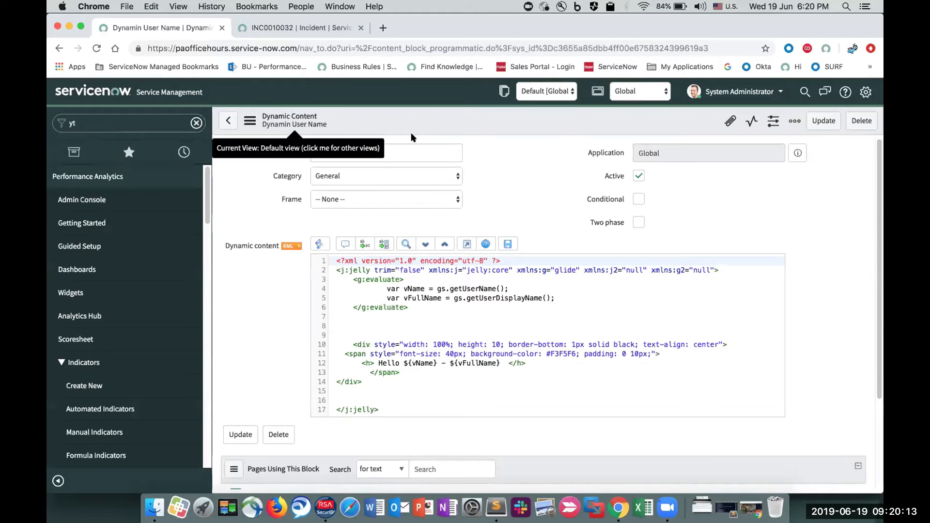
- Examine the dynamic content's name and the vName and vFullName declarations, highlighting getUserName and getUserDisplayName
{"action": "left_click_drag", "start_coordinate": [396, 146], "coordinate": [303, 129]}
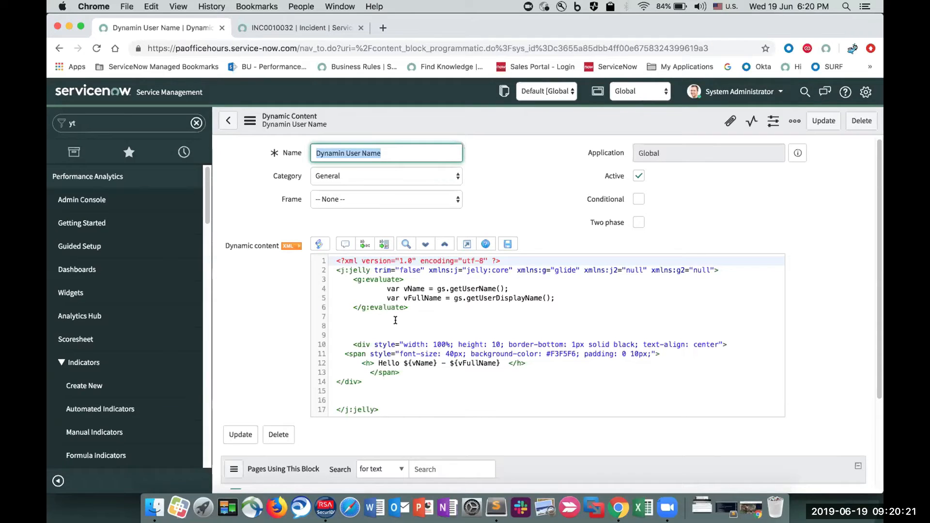
{"action": "left_click_drag", "start_coordinate": [557, 298], "coordinate": [359, 287]}
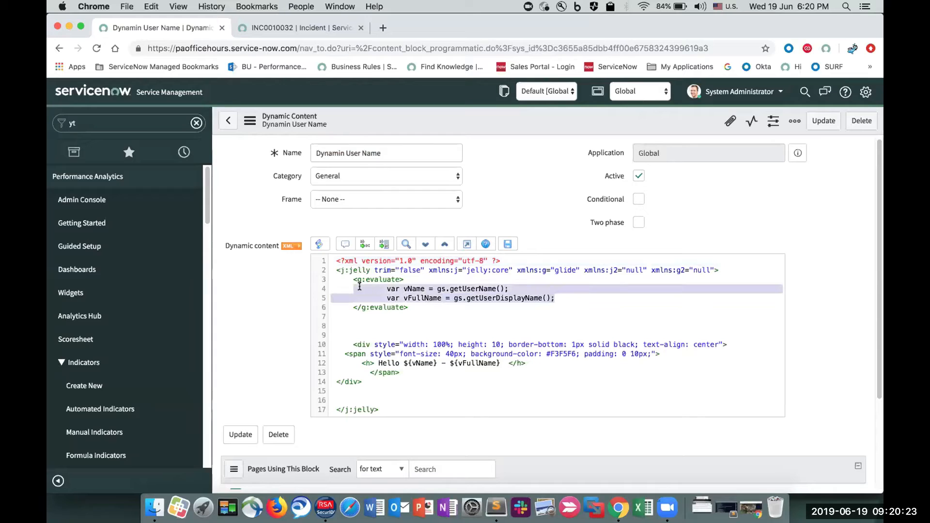
{"action": "double_click", "coordinate": [454, 289]}
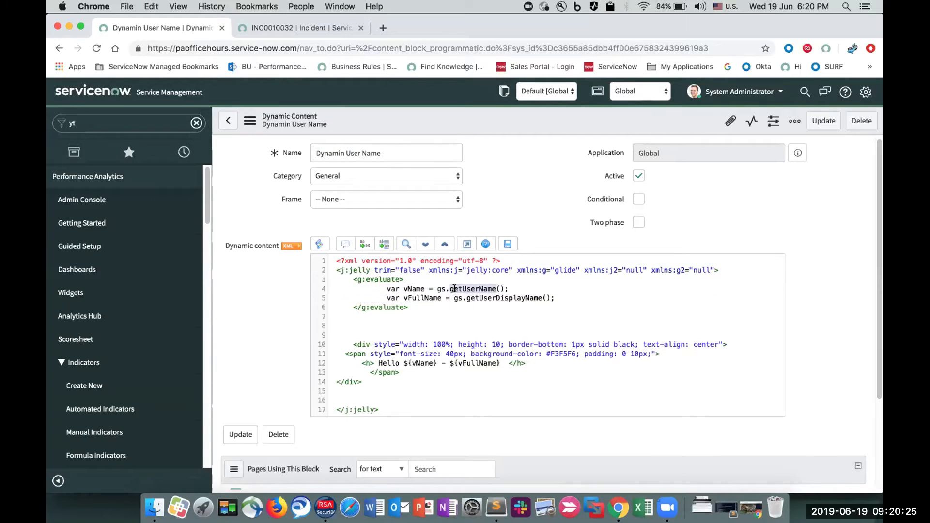
{"action": "double_click", "coordinate": [494, 298]}
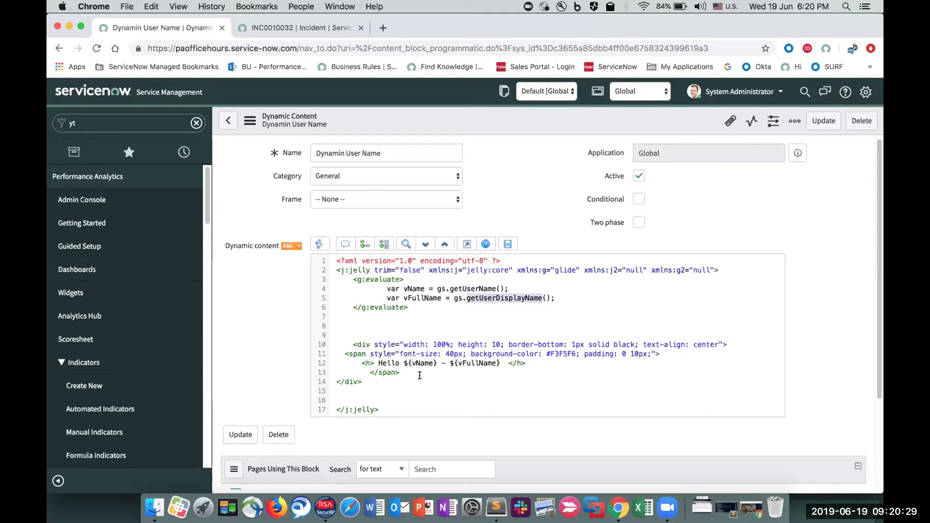
- Examine the div block of the Jelly script, highlighting the vName and vFullName placeholders and the inline style attributes
{"action": "left_click_drag", "start_coordinate": [378, 381], "coordinate": [306, 346]}
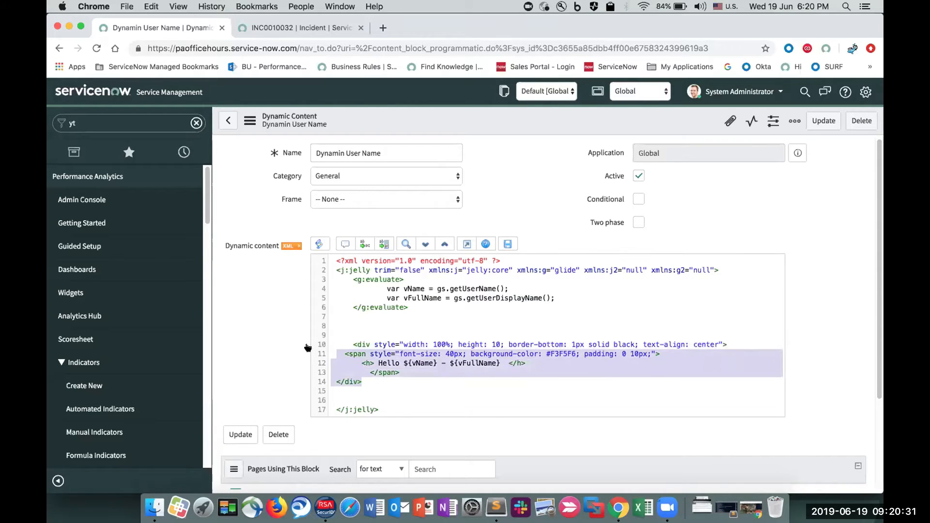
{"action": "double_click", "coordinate": [418, 364]}
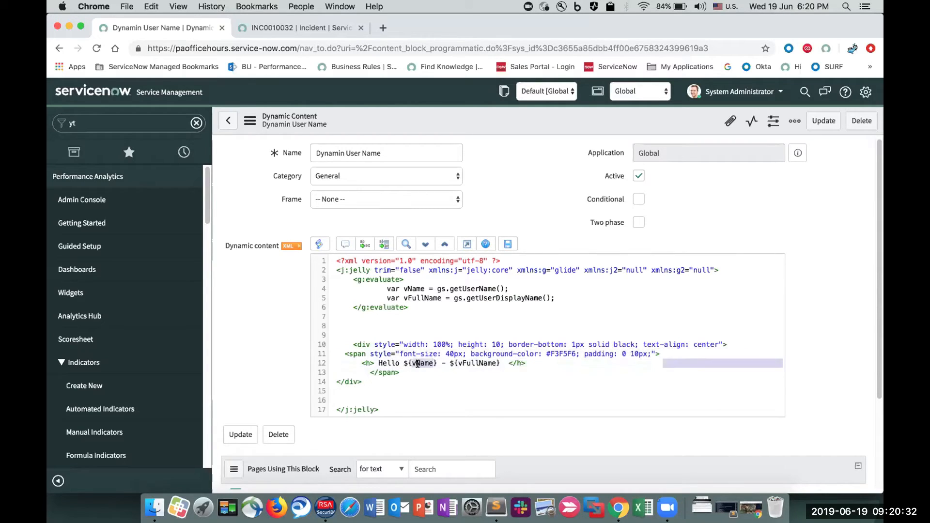
{"action": "double_click", "coordinate": [457, 362]}
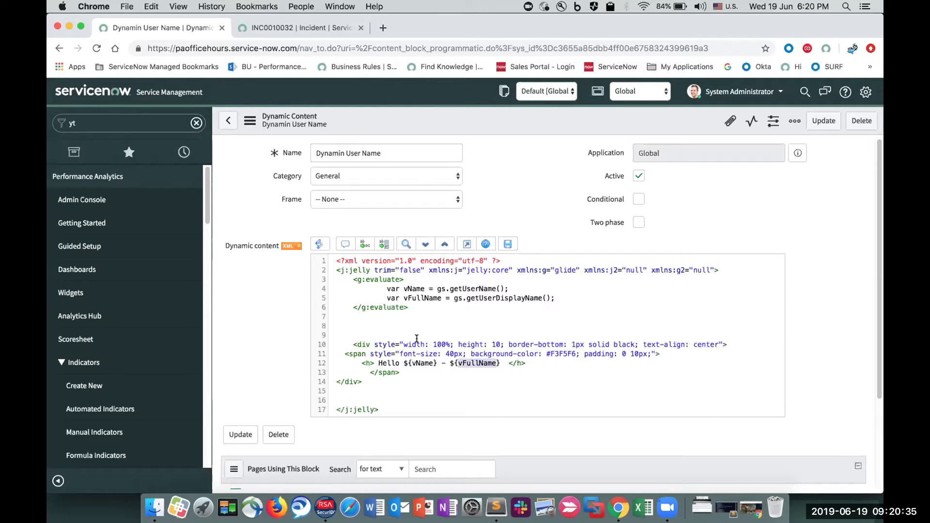
{"action": "left_click_drag", "start_coordinate": [383, 344], "coordinate": [577, 350]}
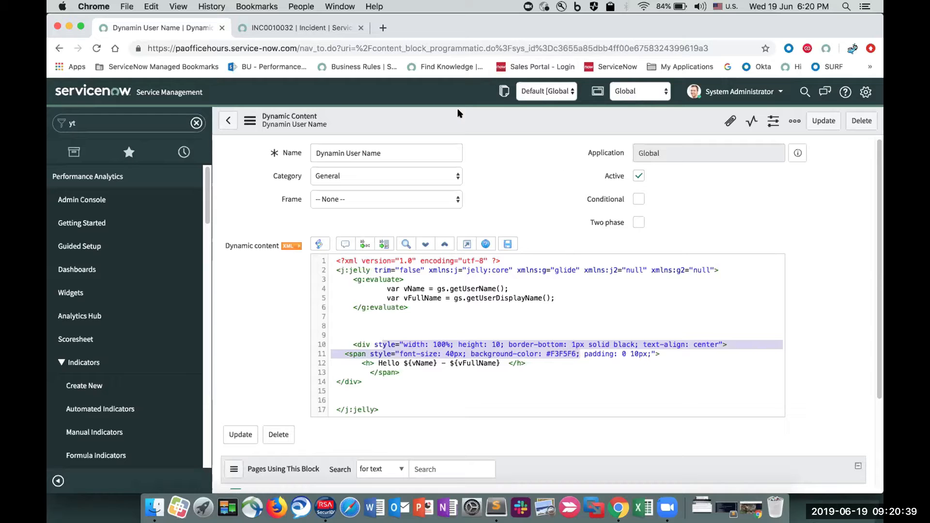
- Return to the Content Blocks dashboard, point out the Another Dashboard URL widget's edit option, and close the dashboard configuration
{"action": "left_click", "coordinate": [56, 46]}
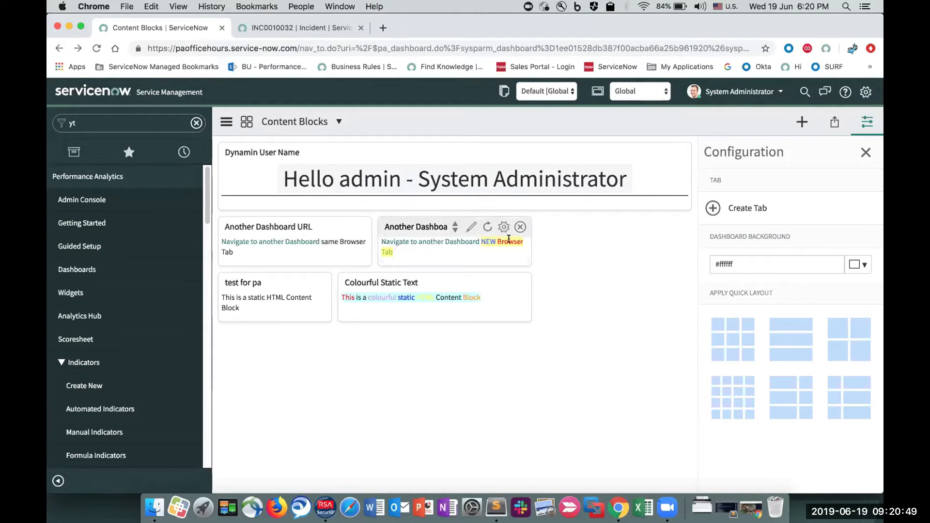
{"action": "mouse_move", "coordinate": [309, 227]}
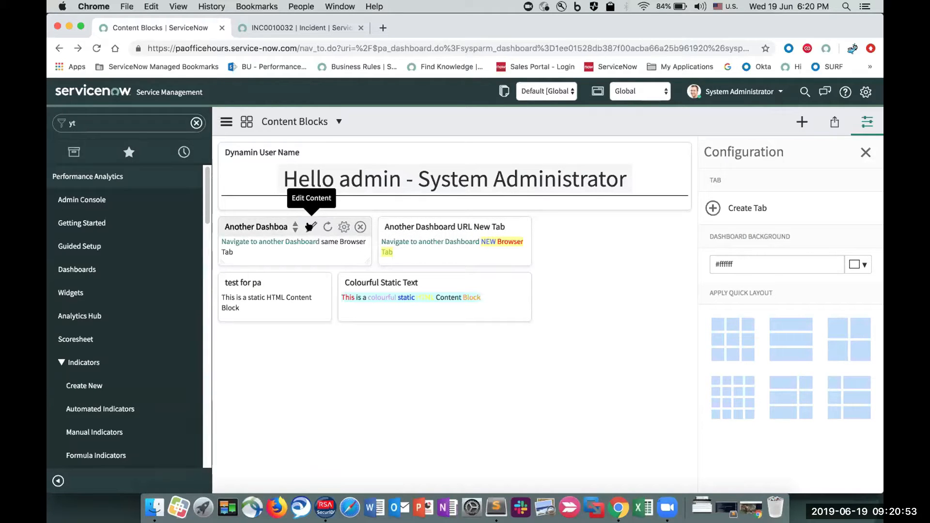
{"action": "left_click", "coordinate": [866, 122]}
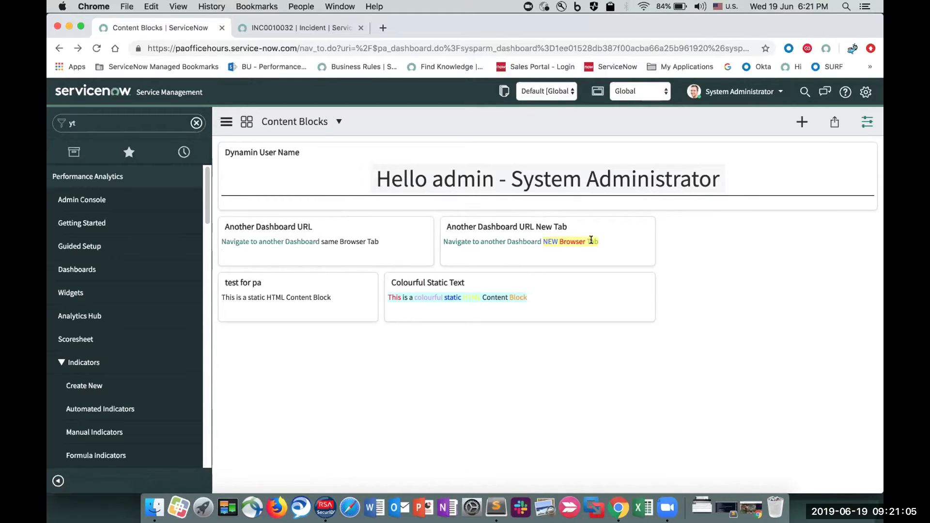
- Test the same-tab and new-tab "Navigate to another Dashboard" links, returning to the Content Blocks dashboard after each one
{"action": "left_click", "coordinate": [297, 242]}
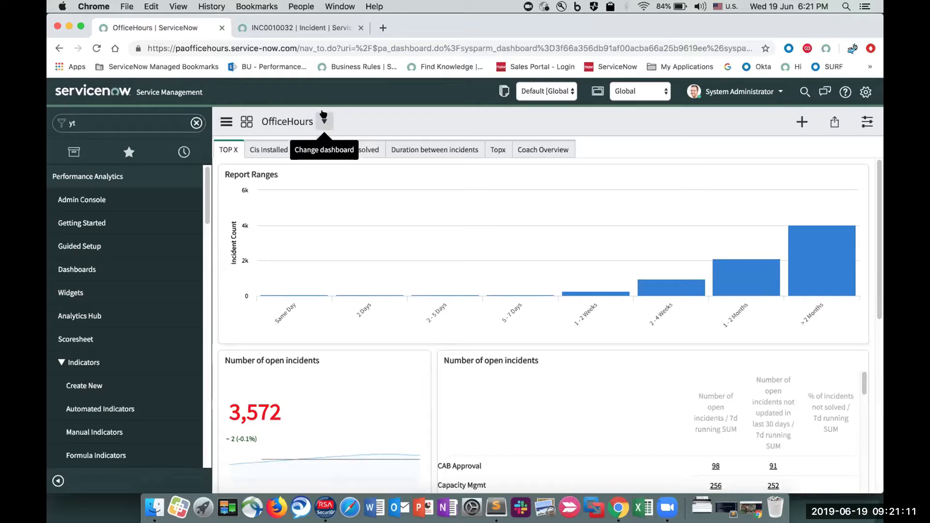
{"action": "left_click", "coordinate": [324, 117]}
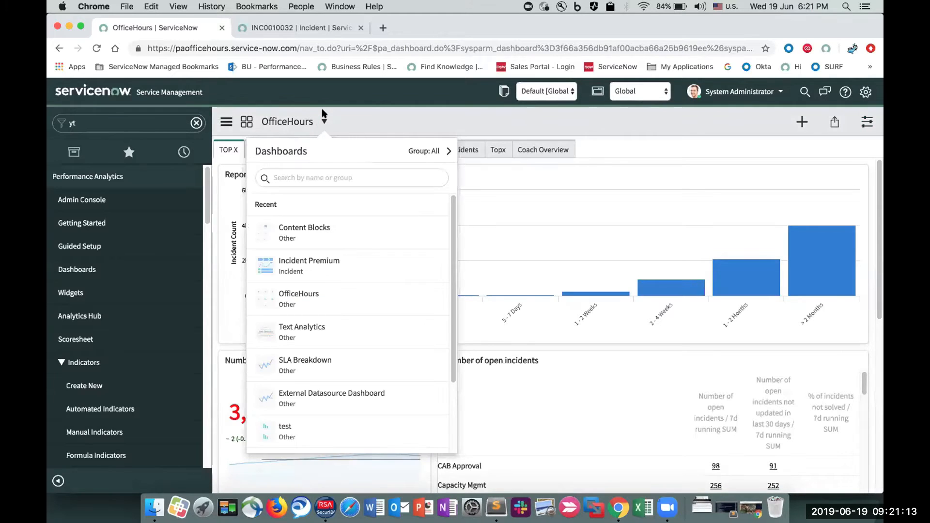
{"action": "left_click", "coordinate": [327, 223]}
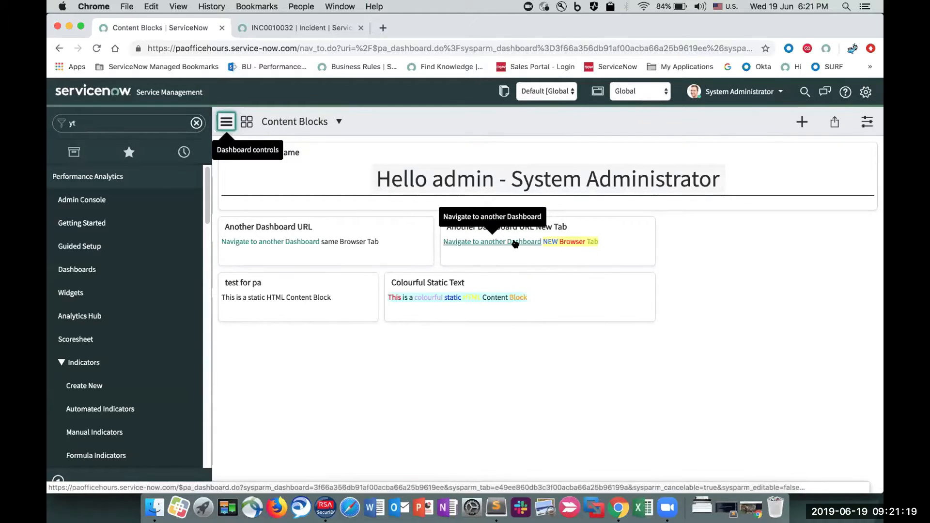
{"action": "left_click", "coordinate": [515, 244]}
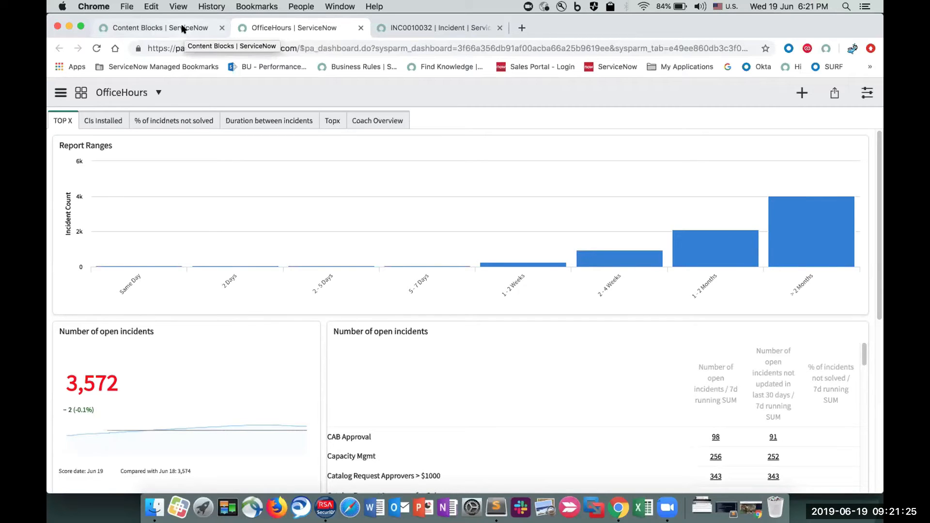
{"action": "left_click", "coordinate": [183, 29]}
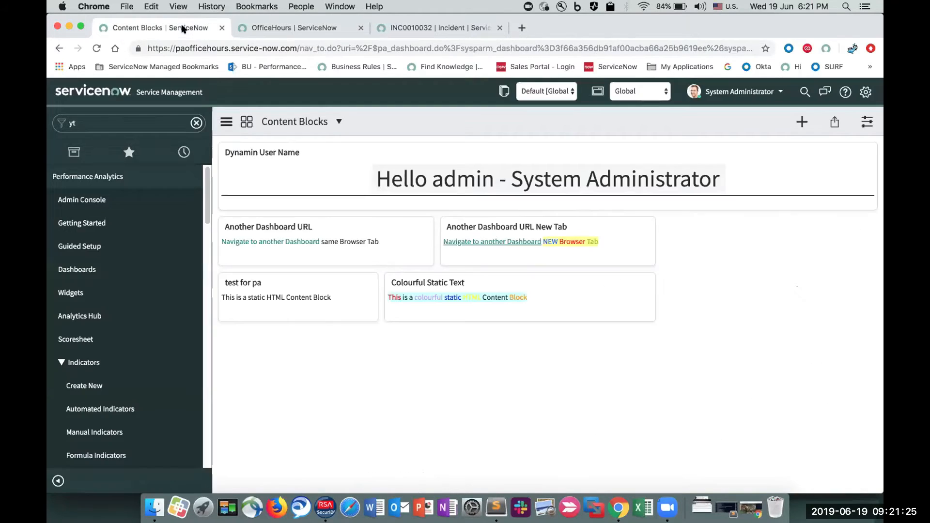
- Open the Another Dashboard URL widget's content from the dashboard configuration and bring up the settings of its "Navigate to another Dashboard" link
{"action": "left_click", "coordinate": [867, 121]}
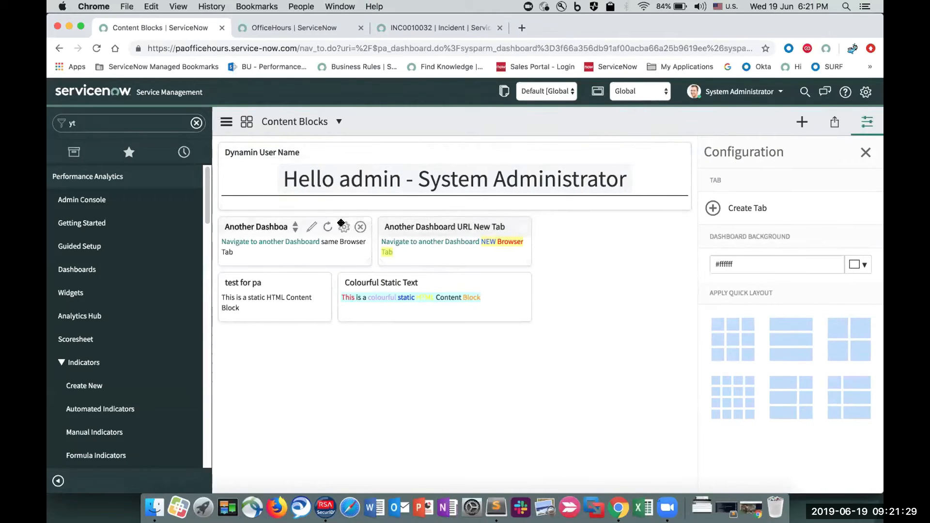
{"action": "left_click", "coordinate": [307, 227]}
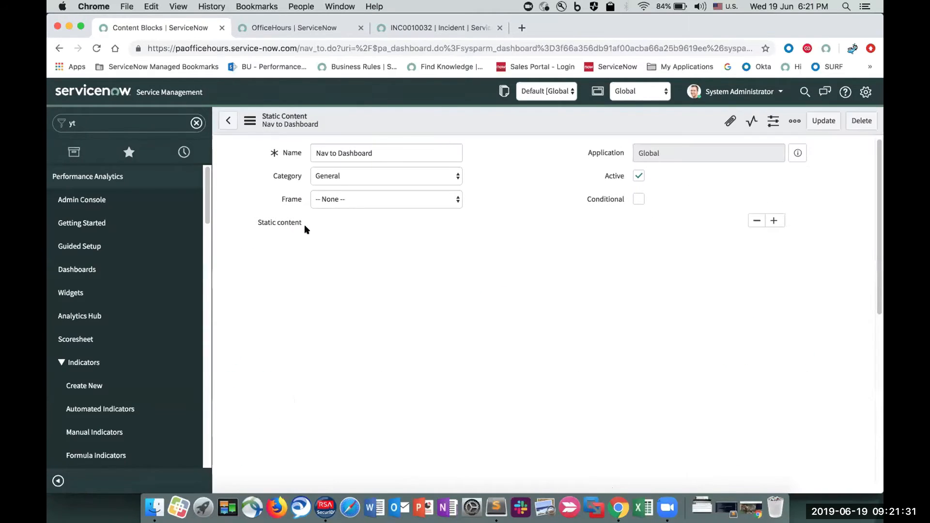
{"action": "double_click", "coordinate": [365, 282]}
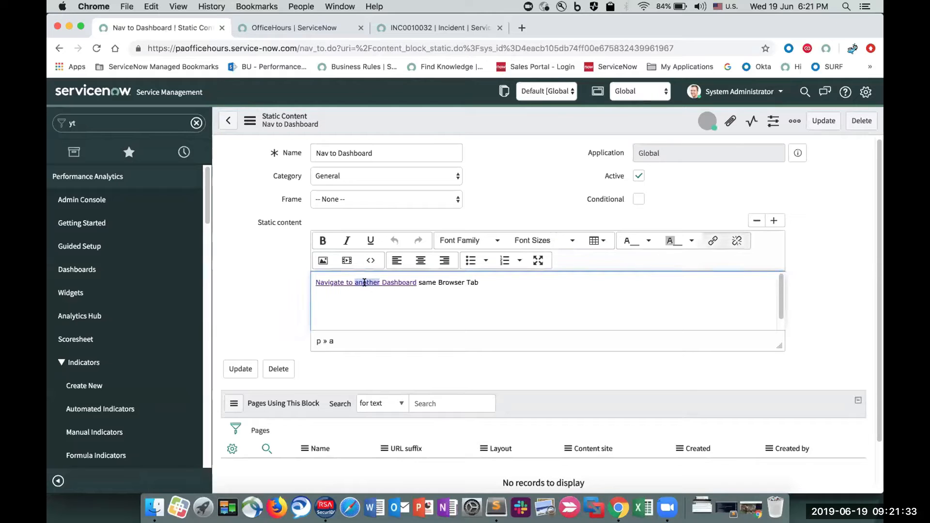
{"action": "left_click", "coordinate": [714, 241]}
- Inspect the link's URL from end to end and its target options, keep Same frame (_self), and cancel the link settings
{"action": "left_click", "coordinate": [477, 308]}
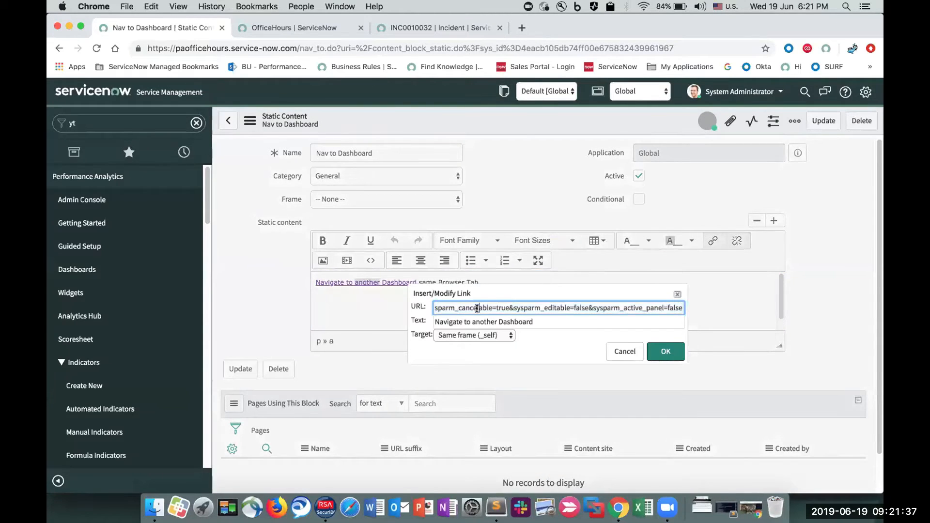
{"action": "key", "text": "super+Left"}
{"action": "key", "text": "super+Right"}
{"action": "key", "text": "super+Left"}
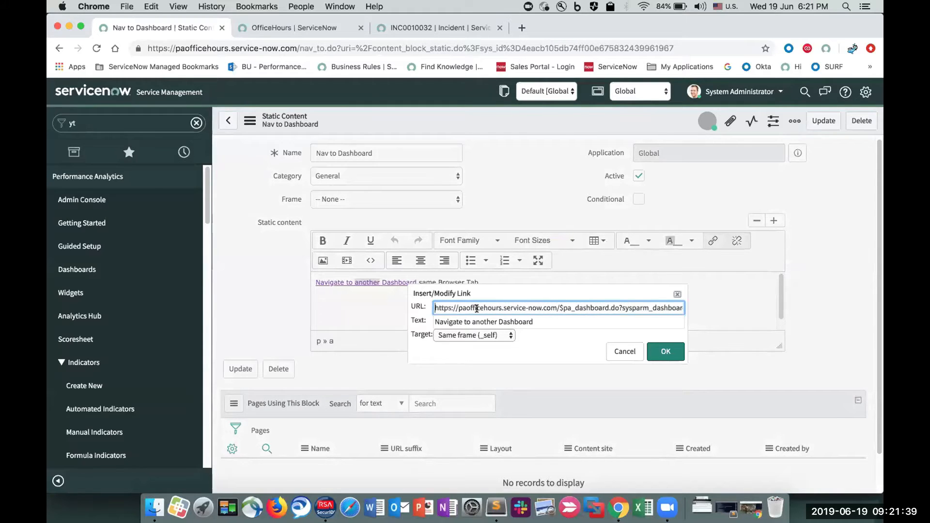
{"action": "left_click", "coordinate": [464, 335]}
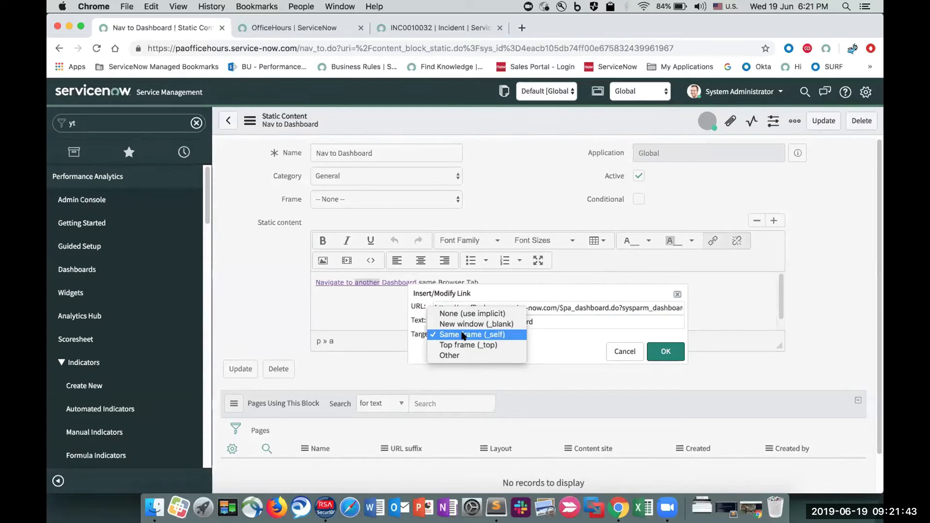
{"action": "left_click", "coordinate": [563, 333]}
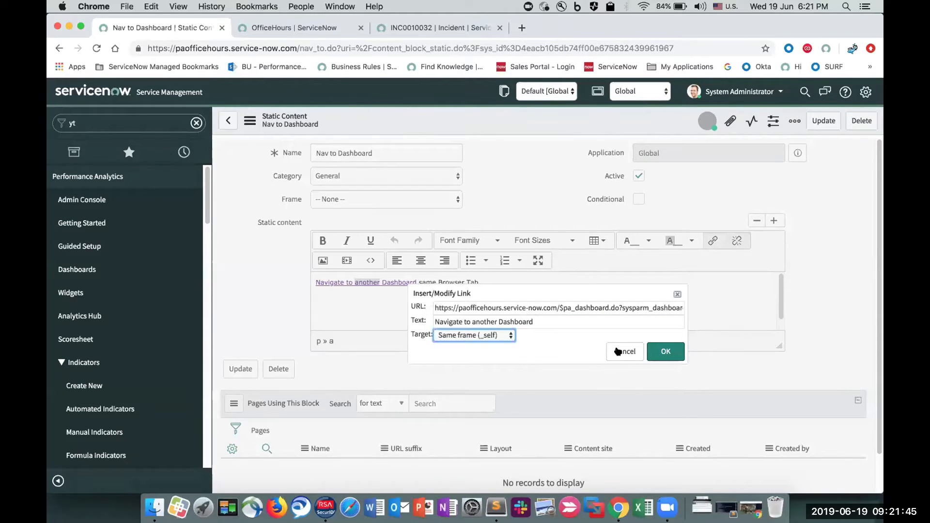
{"action": "left_click", "coordinate": [618, 351]}
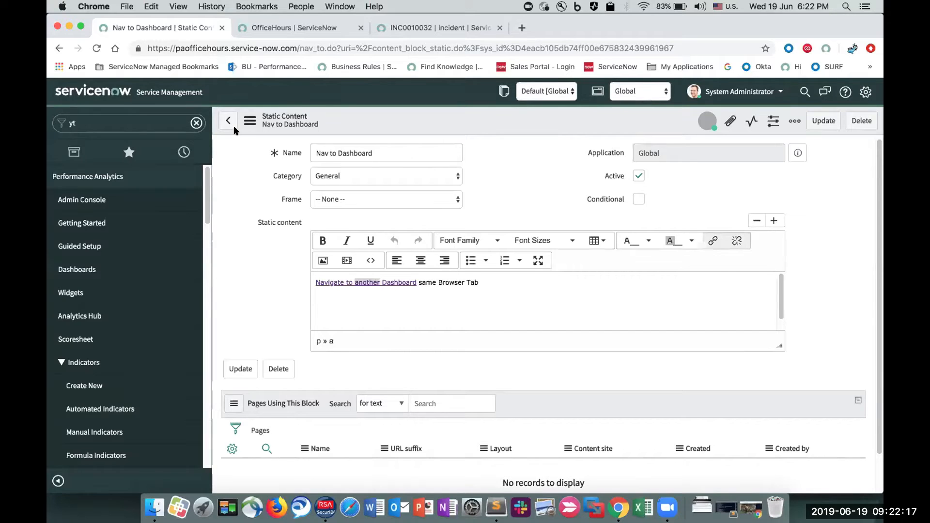
- Return to the Content Blocks dashboard and highlight the text of the Colourful Static Text widget
{"action": "left_click", "coordinate": [60, 48]}
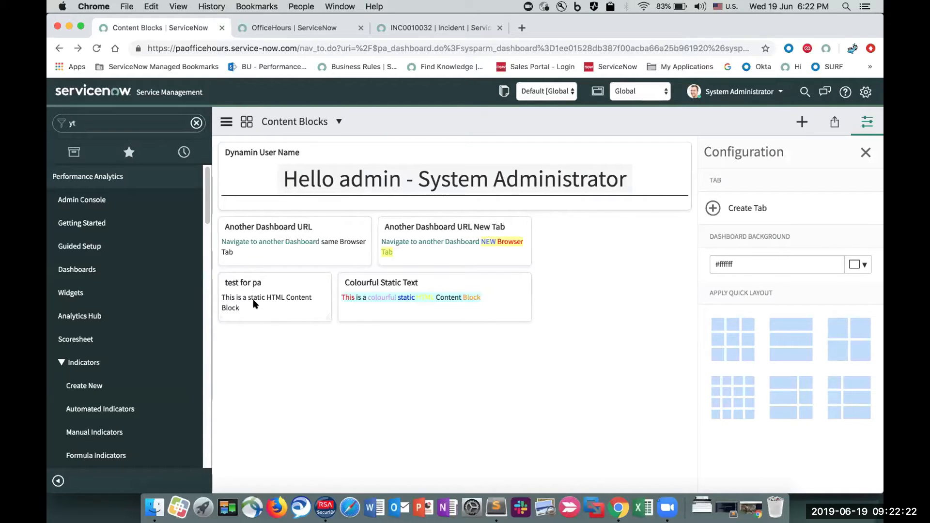
{"action": "triple_click", "coordinate": [438, 296]}
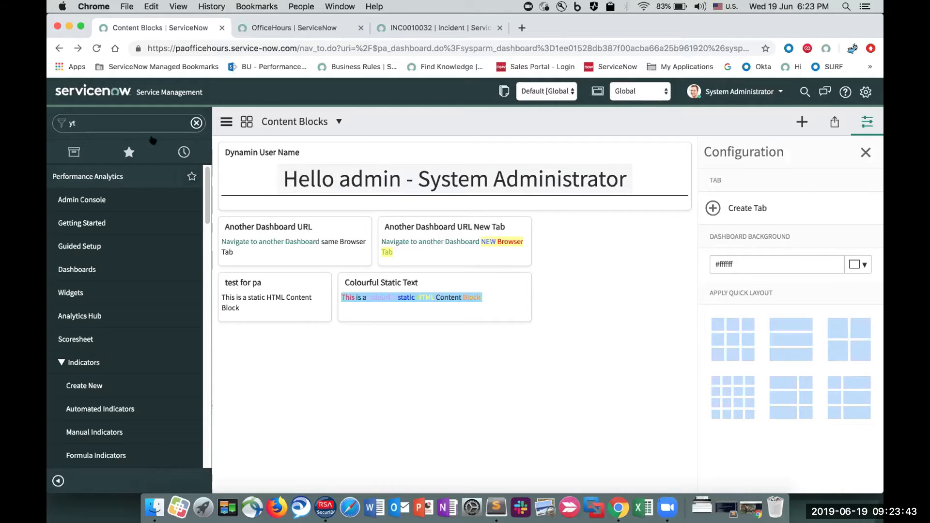
- Filter the application navigator by "dynamic" and open the module record of the Dynamic entry under Content Management's Blocks
{"action": "double_click", "coordinate": [140, 126]}
{"action": "type", "text": "dna"}
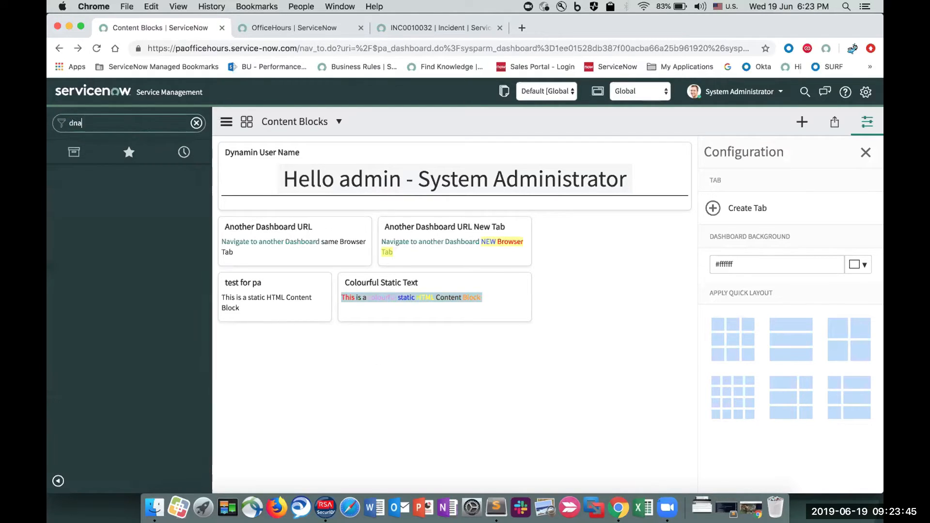
{"action": "key", "text": "BackSpace"}
{"action": "key", "text": "BackSpace"}
{"action": "type", "text": "ynamic"}
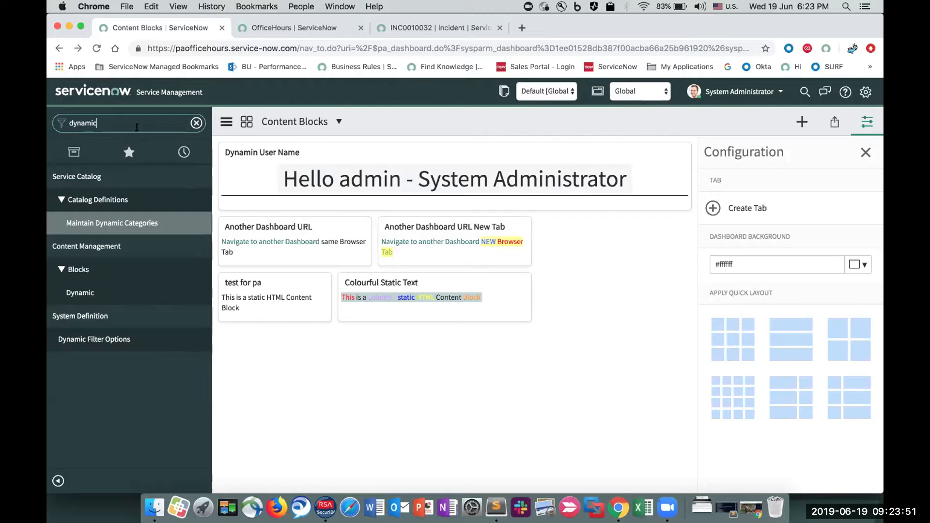
{"action": "left_click", "coordinate": [183, 292]}
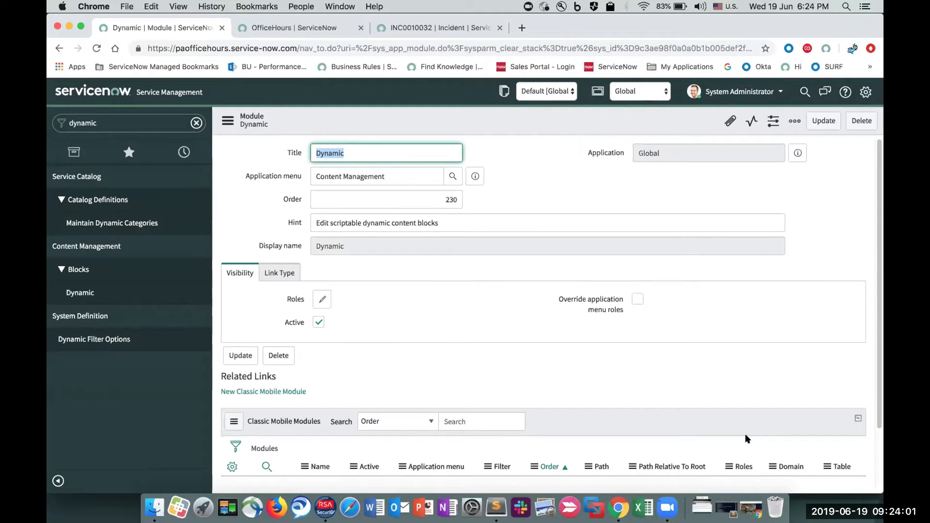
- Inspect the Dynamic module's link type, source table, visibility and roles, and check its related mobile modules
{"action": "left_click", "coordinate": [280, 271]}
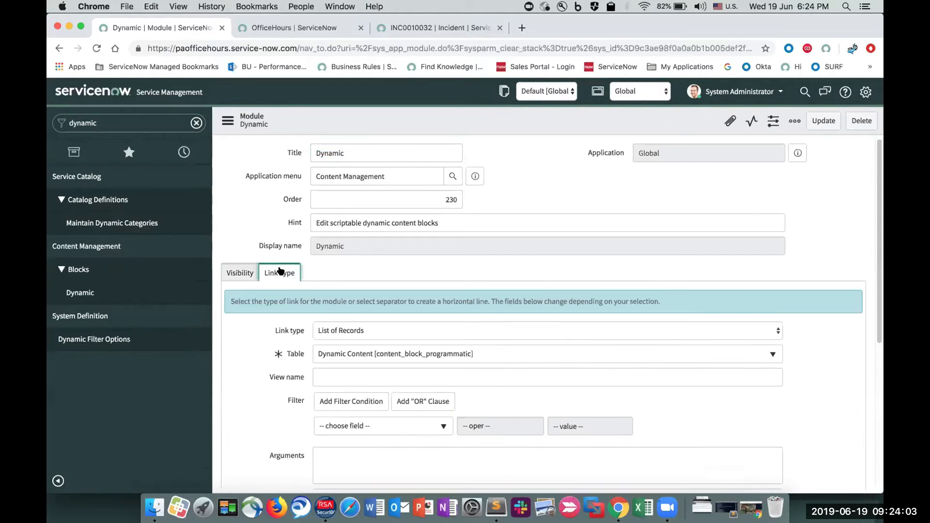
{"action": "scroll", "coordinate": [268, 329], "scroll_direction": "down", "scroll_amount": 5}
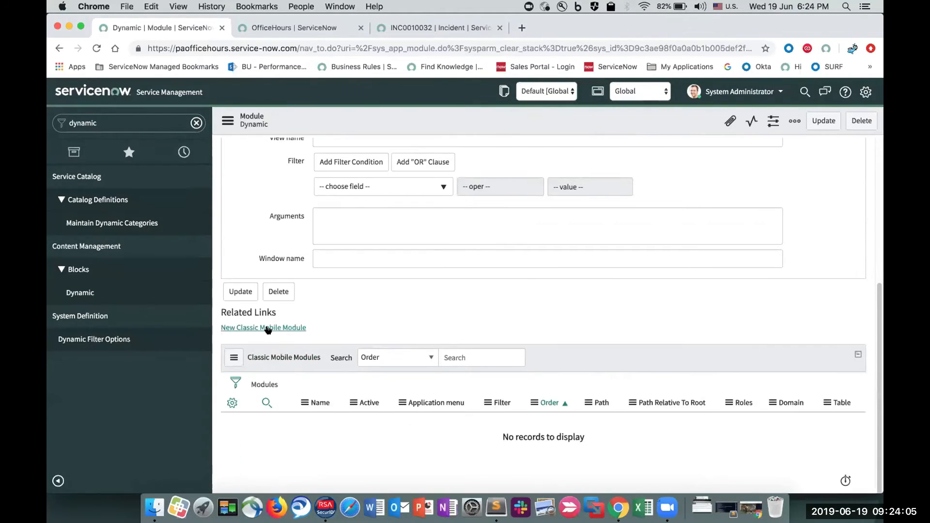
{"action": "scroll", "coordinate": [268, 329], "scroll_direction": "up", "scroll_amount": 3}
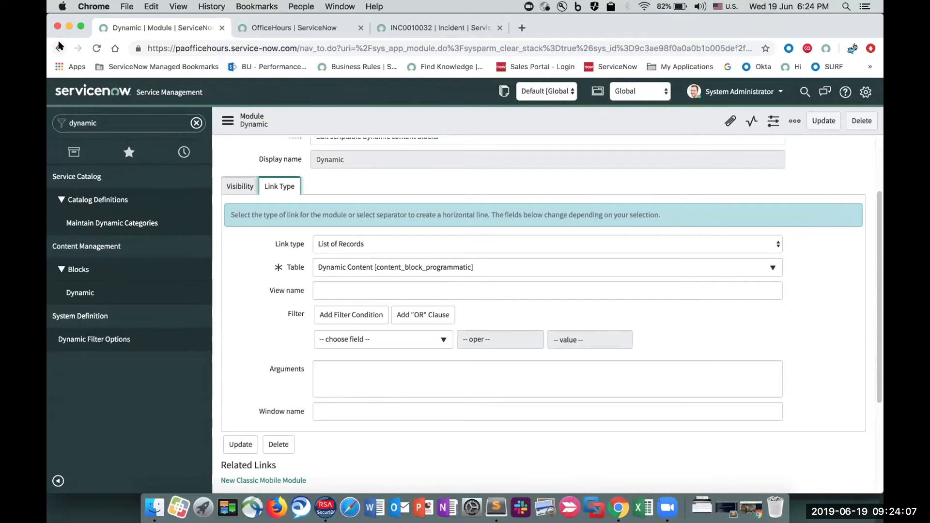
{"action": "left_click", "coordinate": [168, 296]}
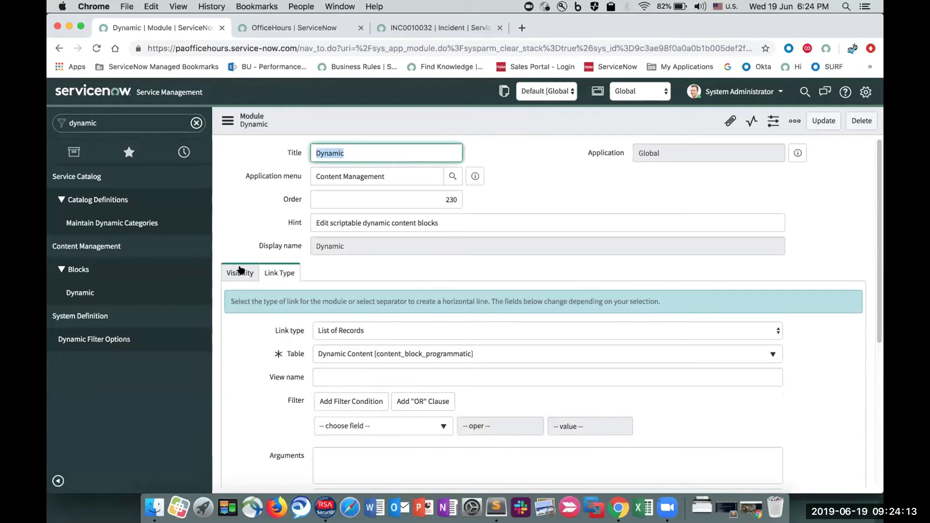
{"action": "left_click", "coordinate": [240, 270]}
{"action": "scroll", "coordinate": [240, 270], "scroll_direction": "down", "scroll_amount": 5}
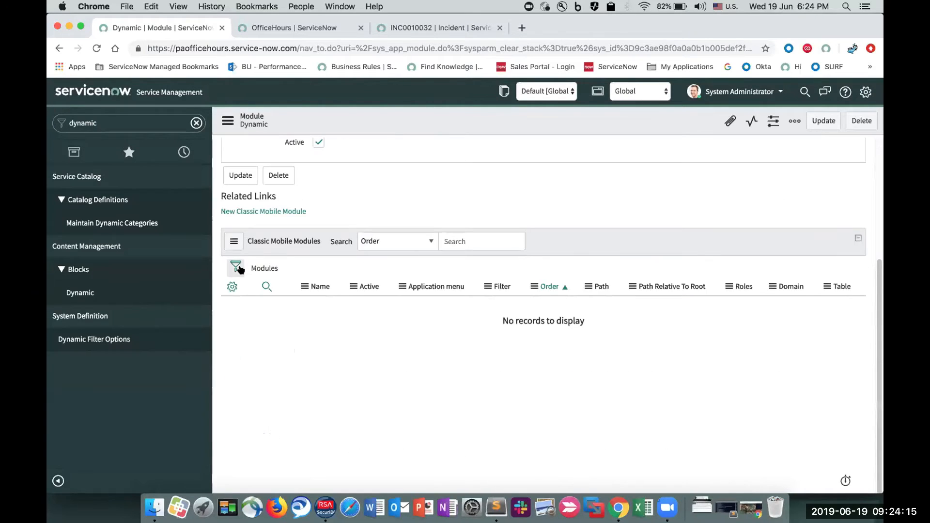
{"action": "scroll", "coordinate": [239, 266], "scroll_direction": "up", "scroll_amount": 5}
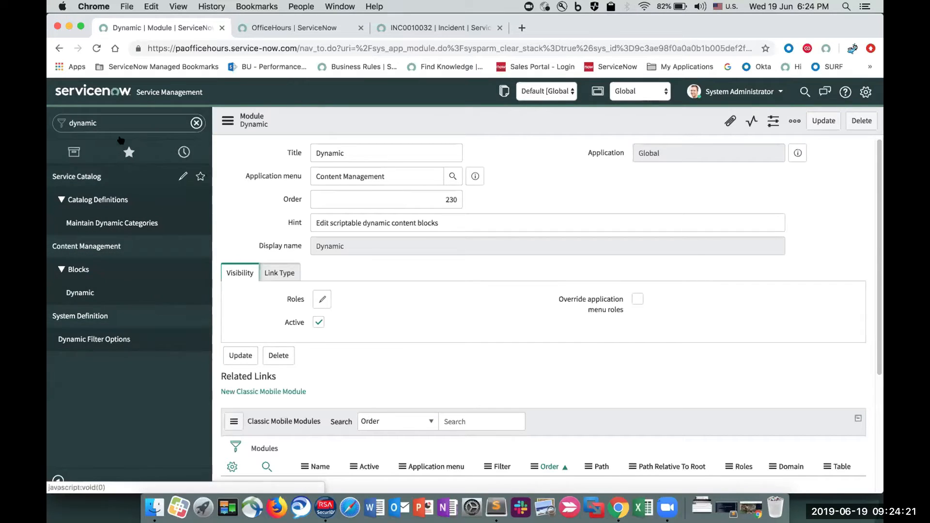
- Filter the navigator by "content", open the Content Management application menu record, and highlight the role listed for it
{"action": "left_click", "coordinate": [146, 123]}
{"action": "type", "text": "d"}
{"action": "type", "text": "ntent"}
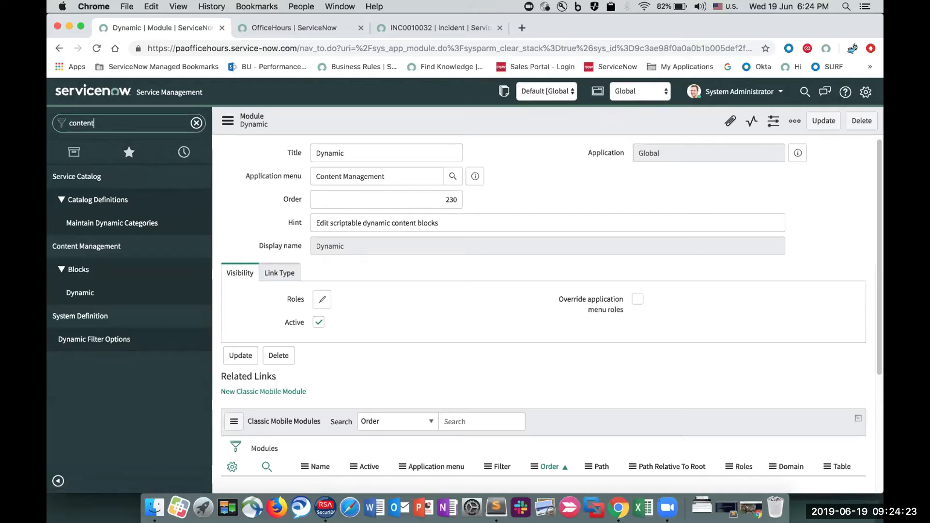
{"action": "scroll", "coordinate": [116, 298], "scroll_direction": "down", "scroll_amount": 2}
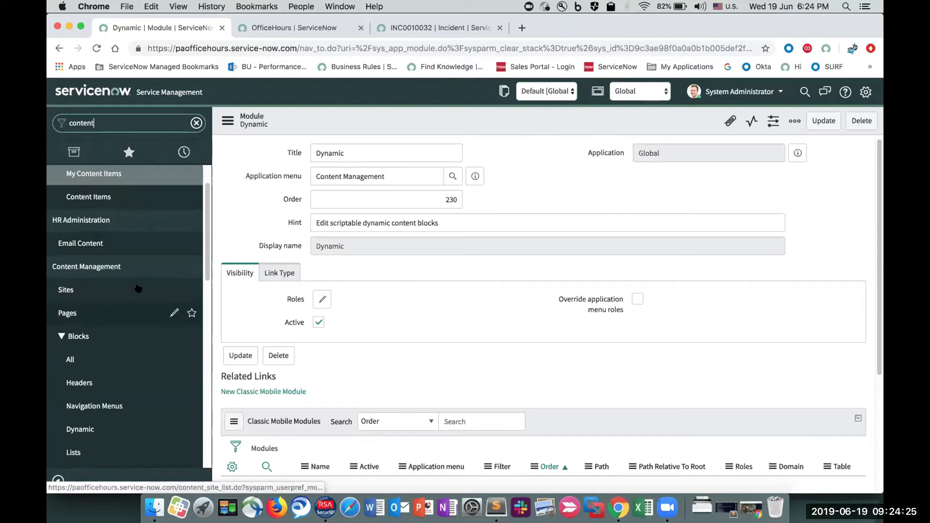
{"action": "scroll", "coordinate": [135, 300], "scroll_direction": "down", "scroll_amount": 1}
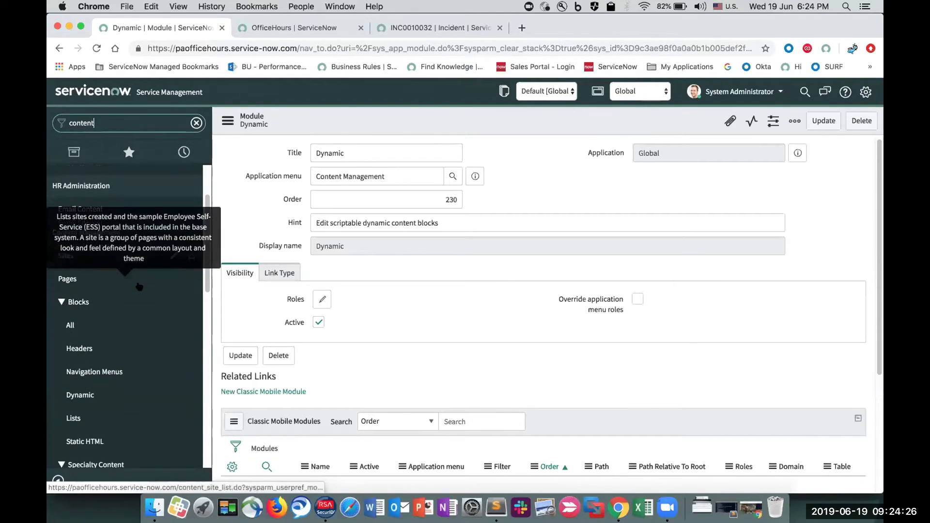
{"action": "left_click", "coordinate": [175, 324]}
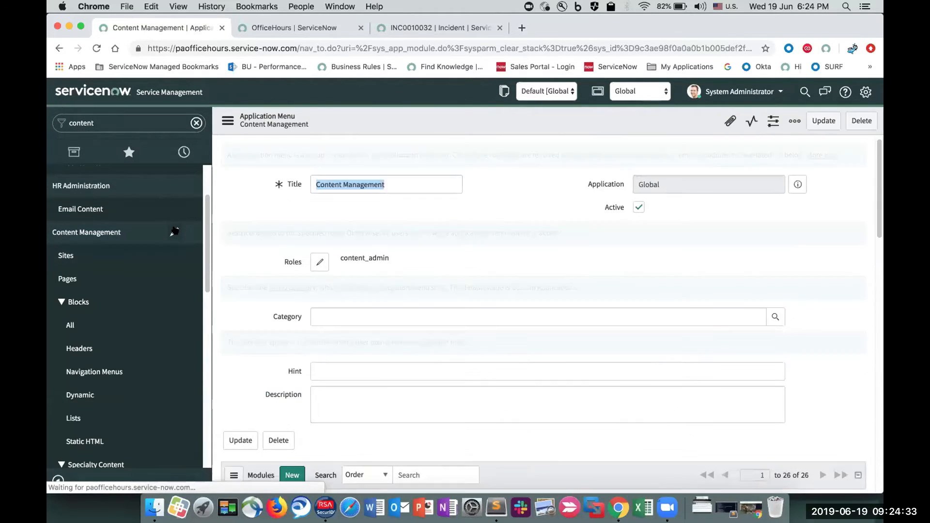
{"action": "double_click", "coordinate": [375, 259]}
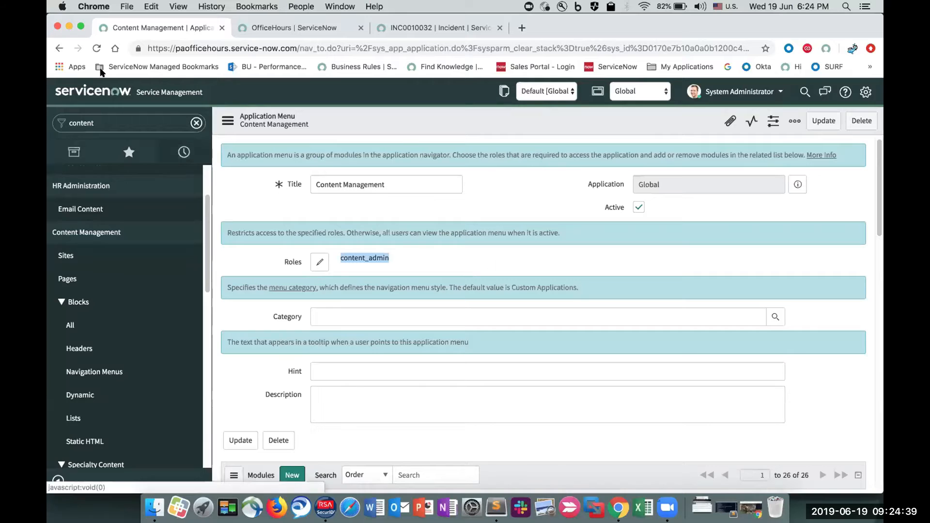
- Go back from the application menu record, filter the navigator by "yt", and open the Content Blocks dashboard from Dashboards
{"action": "left_click", "coordinate": [58, 48]}
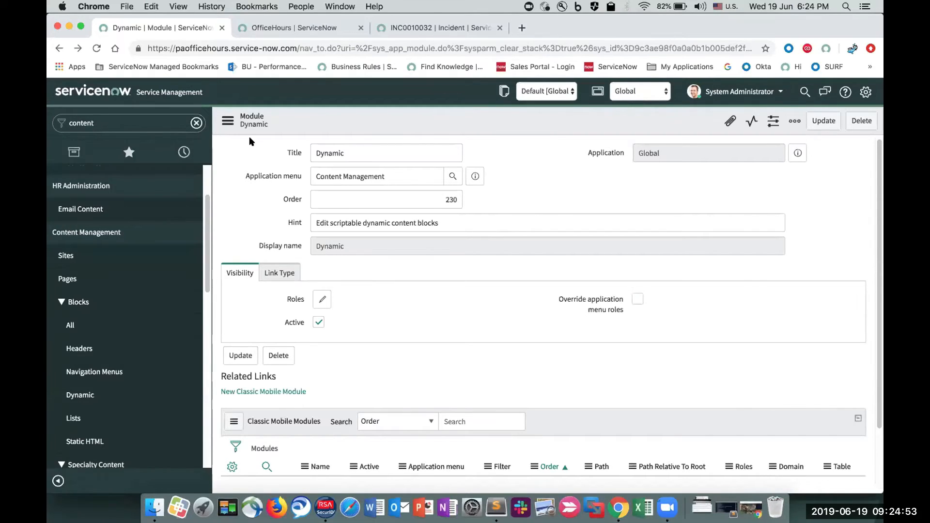
{"action": "left_click", "coordinate": [107, 122]}
{"action": "type", "text": "yt"}
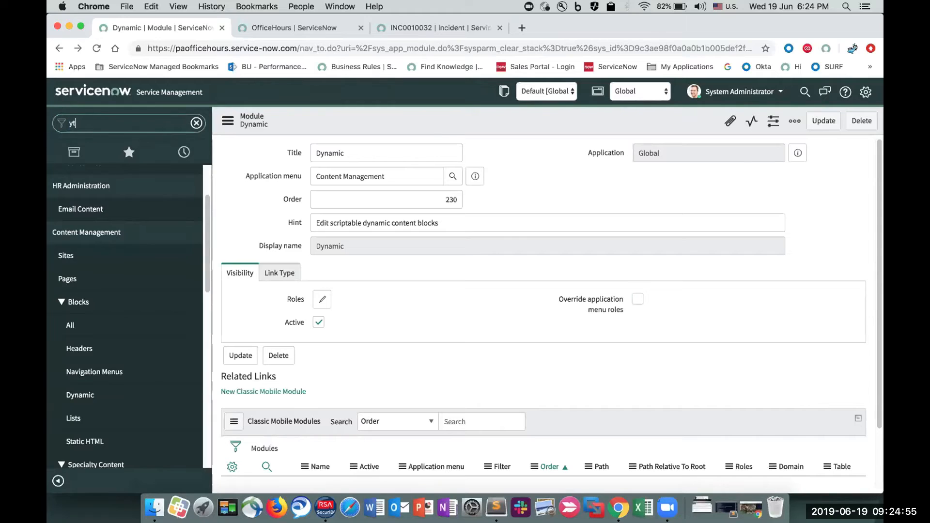
{"action": "left_click", "coordinate": [96, 193]}
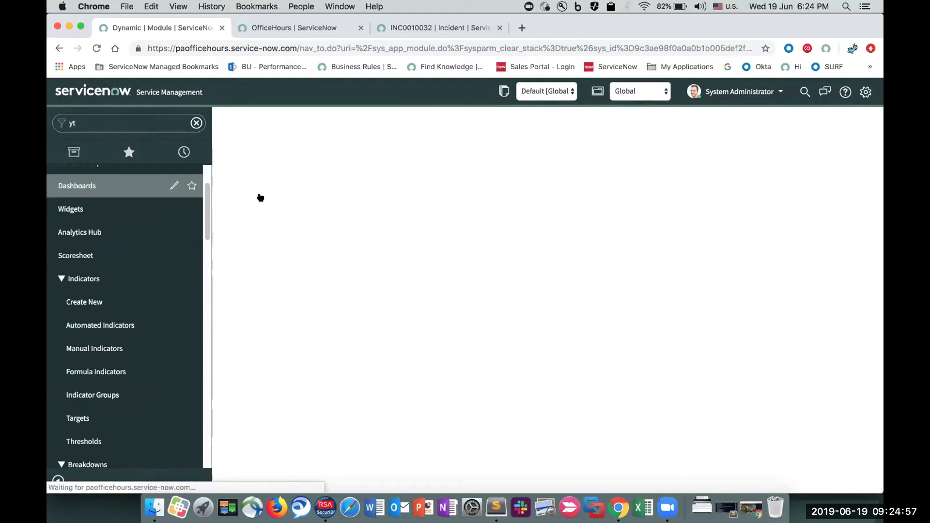
{"action": "left_click", "coordinate": [325, 230]}
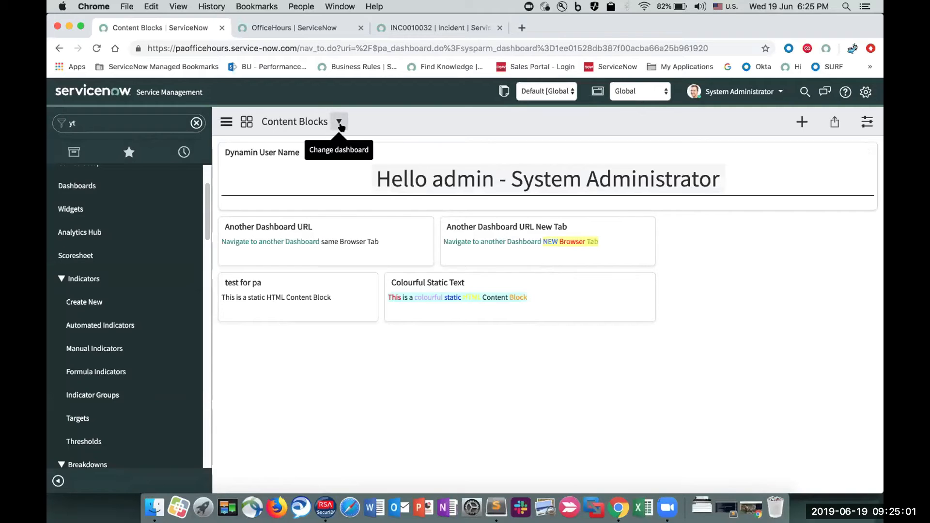
- Switch from the Content Blocks dashboard to OfficeHours and on to SLA Breakdown using the dashboard picker
{"action": "left_click", "coordinate": [338, 122]}
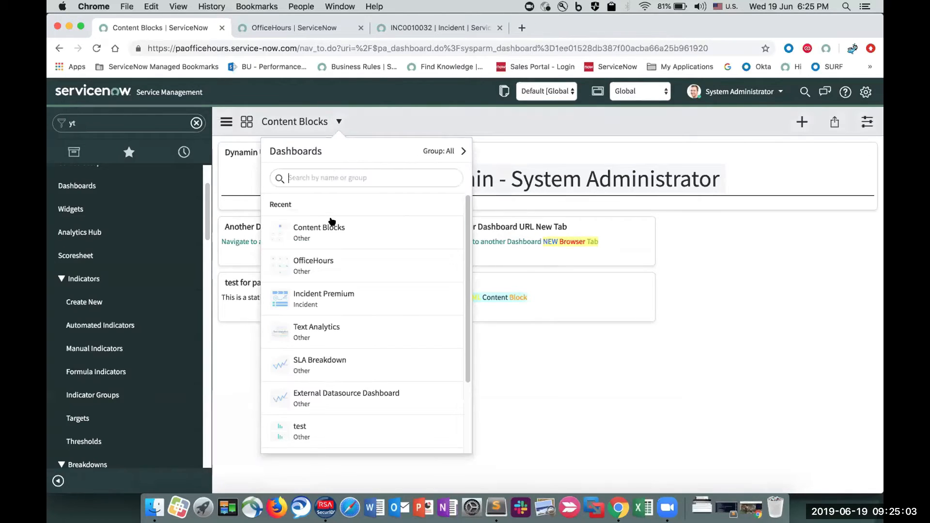
{"action": "left_click", "coordinate": [331, 264]}
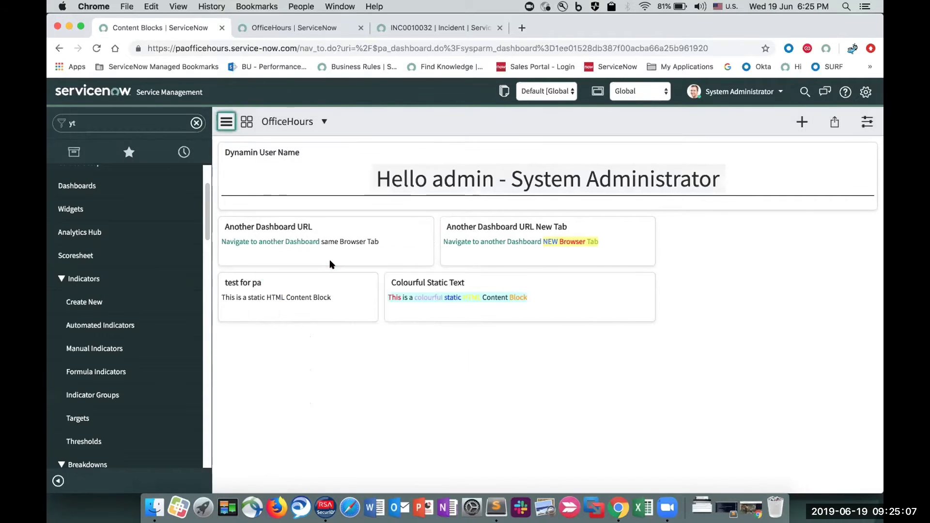
{"action": "left_click", "coordinate": [324, 121]}
{"action": "scroll", "coordinate": [338, 326], "scroll_direction": "down", "scroll_amount": 3}
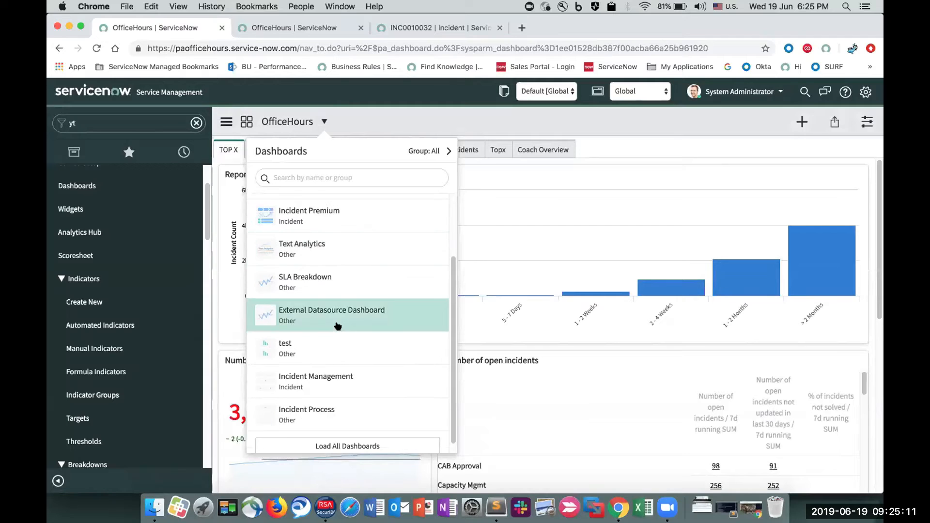
{"action": "scroll", "coordinate": [336, 326], "scroll_direction": "up", "scroll_amount": 1}
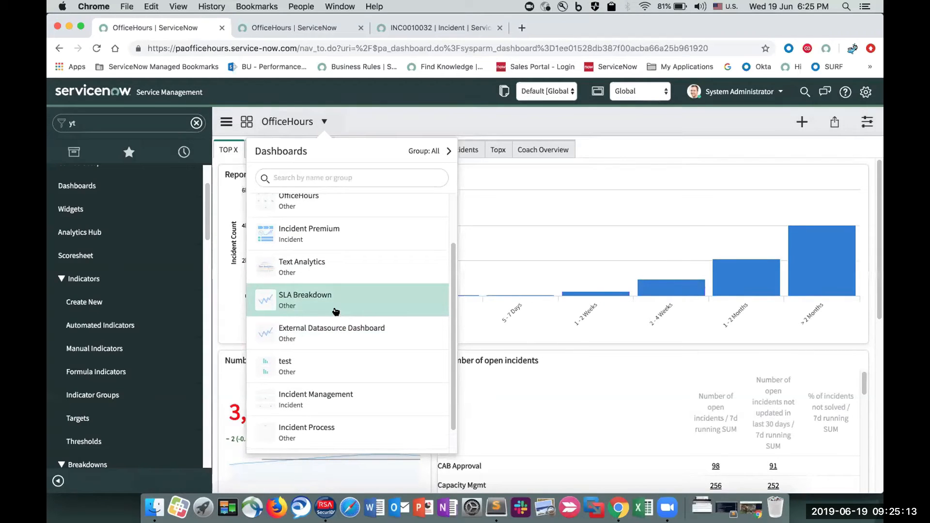
{"action": "left_click", "coordinate": [336, 310]}
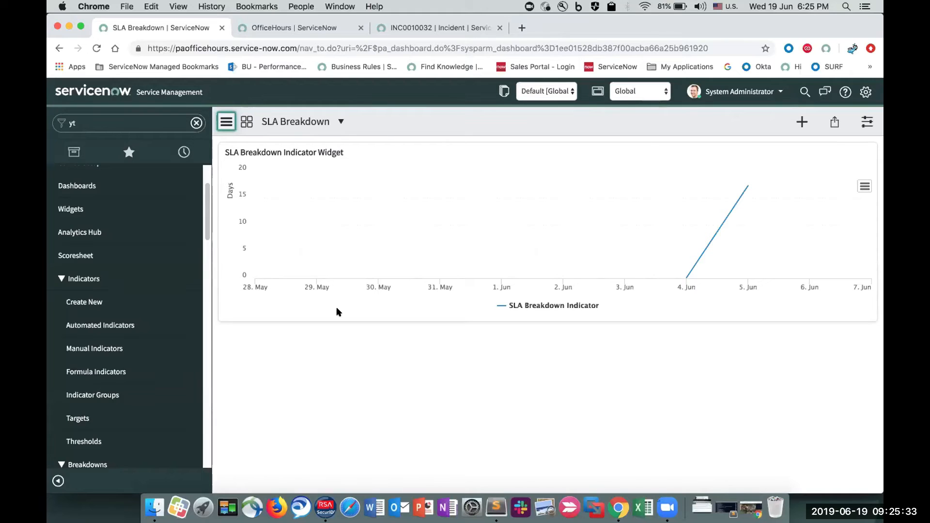
- Reopen SLA Breakdown from the dashboards overview, look through the dashboard picker's recent entries and dashboard groups, and close the picker
{"action": "left_click", "coordinate": [246, 123]}
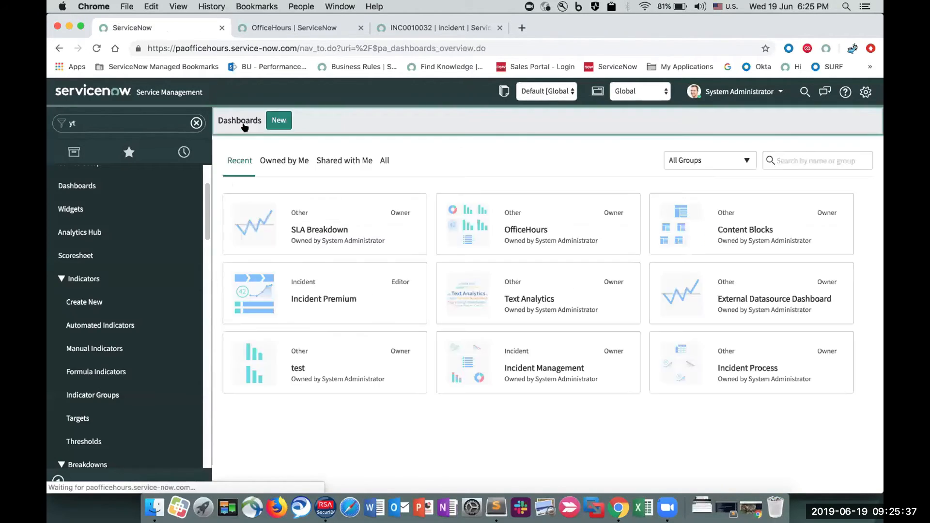
{"action": "left_click", "coordinate": [328, 245]}
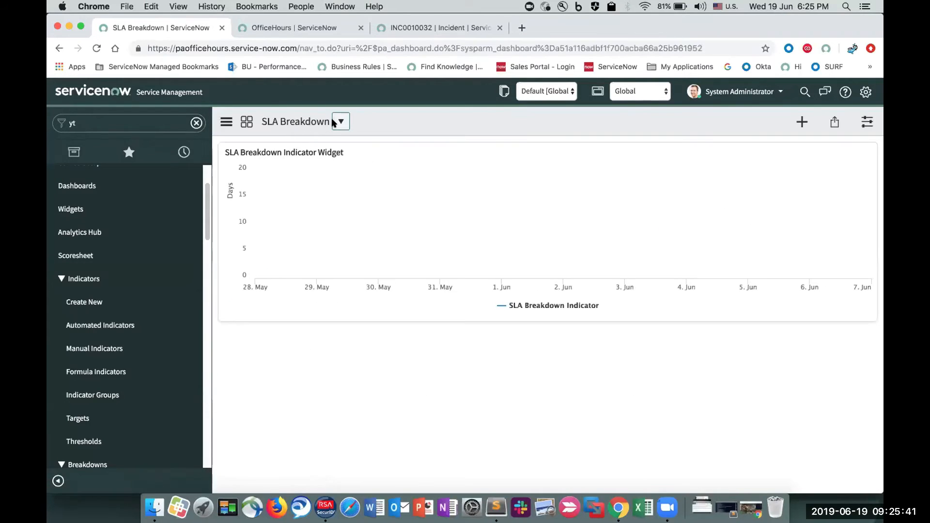
{"action": "left_click", "coordinate": [333, 122]}
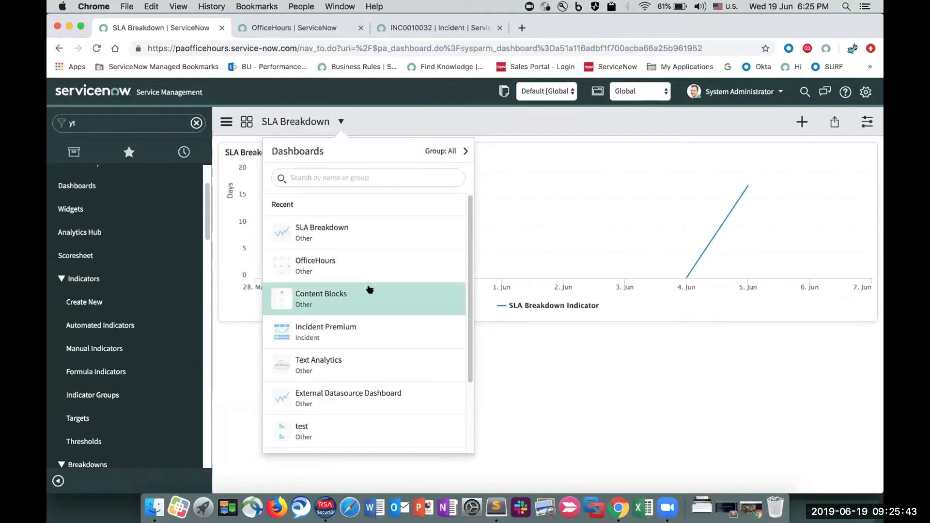
{"action": "scroll", "coordinate": [370, 289], "scroll_direction": "down", "scroll_amount": 3}
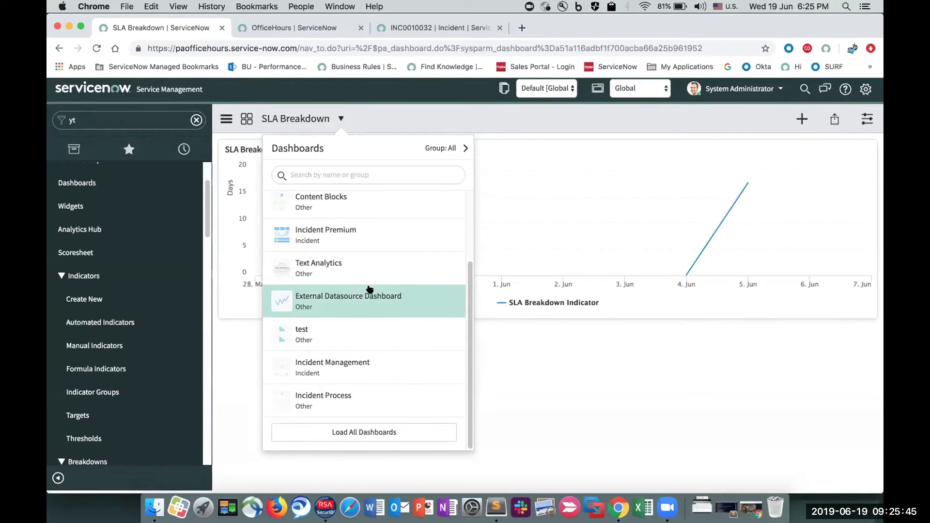
{"action": "left_click", "coordinate": [441, 151]}
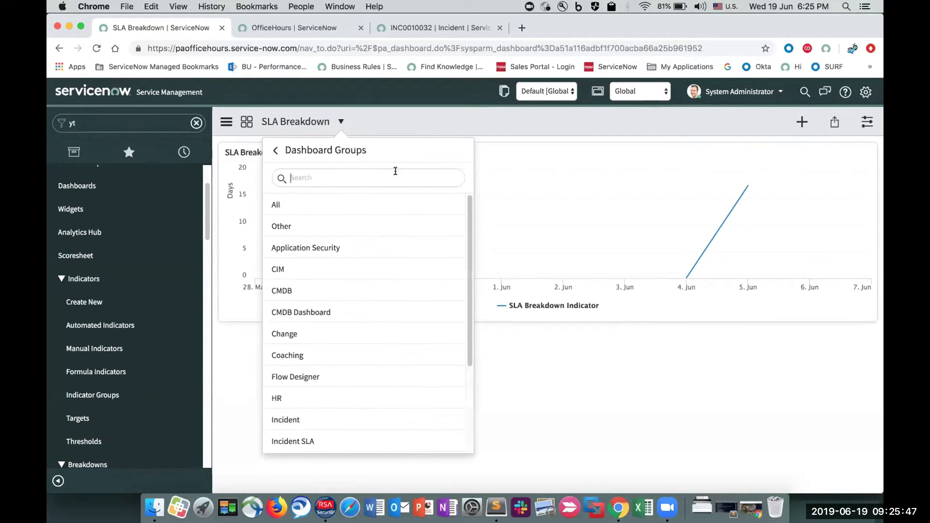
{"action": "left_click", "coordinate": [276, 150]}
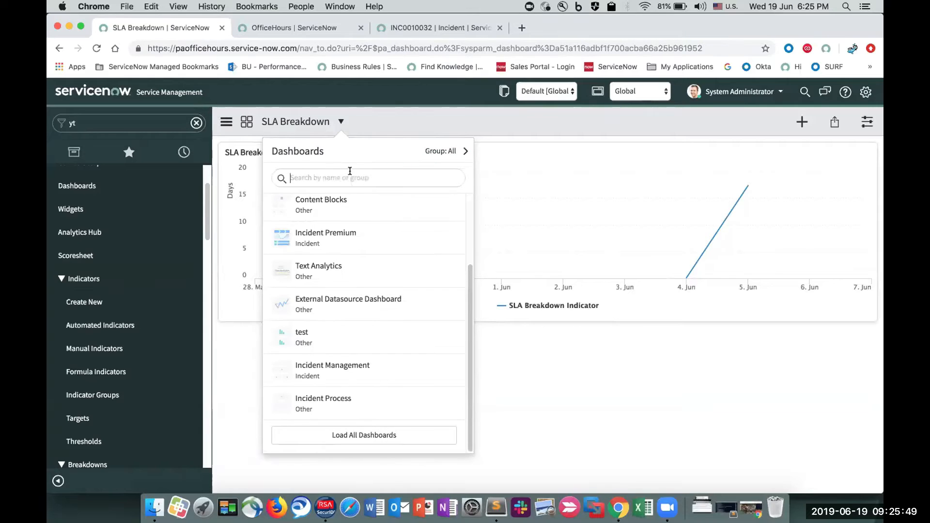
{"action": "left_click", "coordinate": [356, 177]}
{"action": "left_click", "coordinate": [341, 122]}
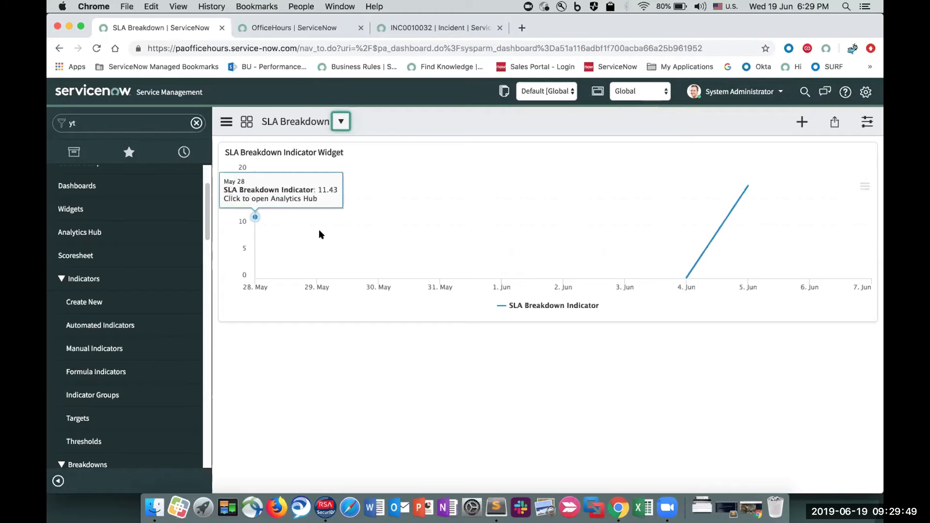
- Open the metric instance records through the application navigator with metric_instance_list.do
{"action": "left_click", "coordinate": [107, 121]}
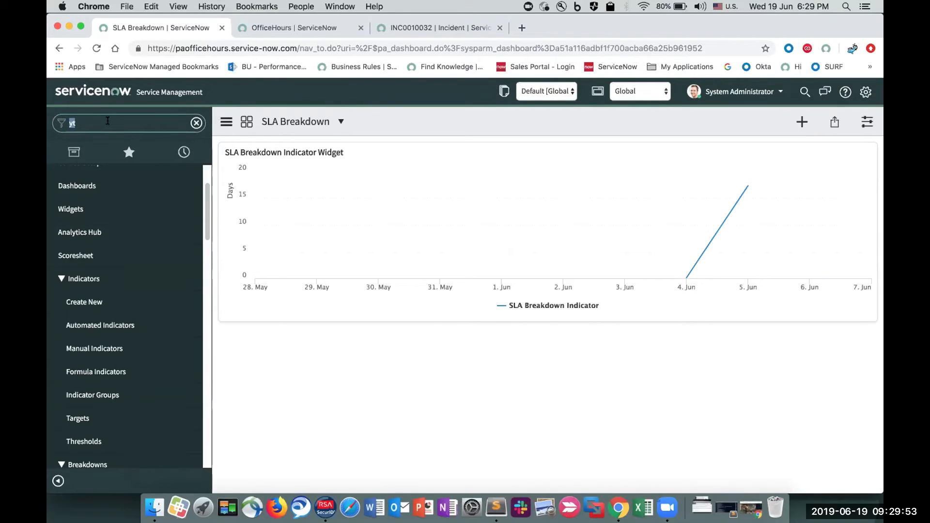
{"action": "type", "text": "metric_"}
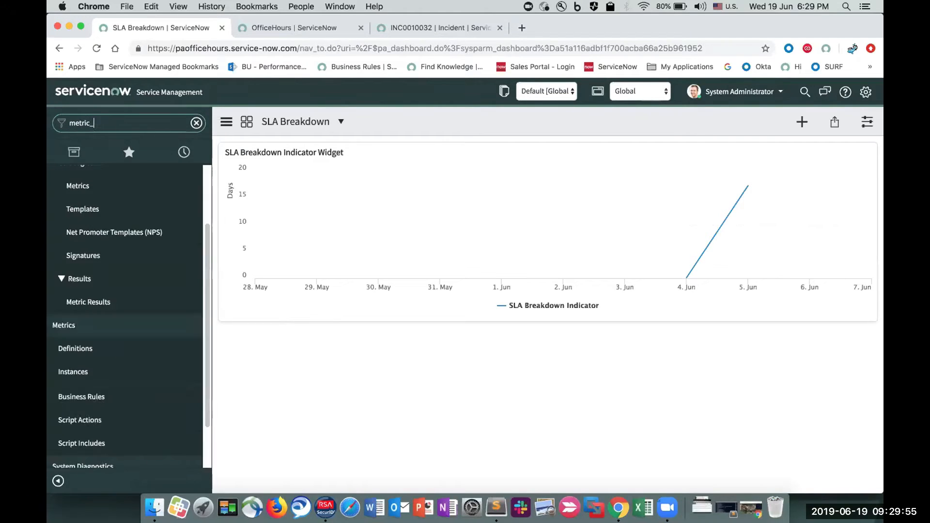
{"action": "type", "text": "insta"}
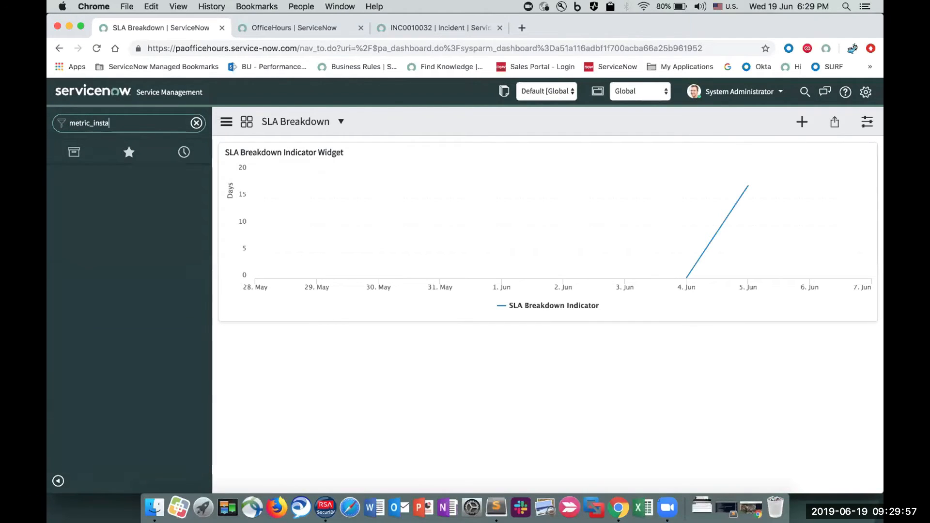
{"action": "type", "text": "nce_list.do"}
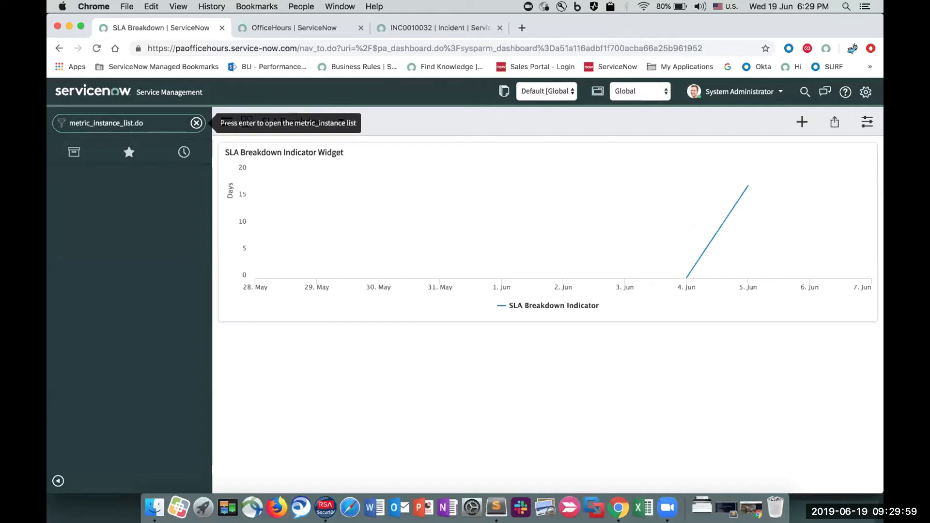
{"action": "key", "text": "Return"}
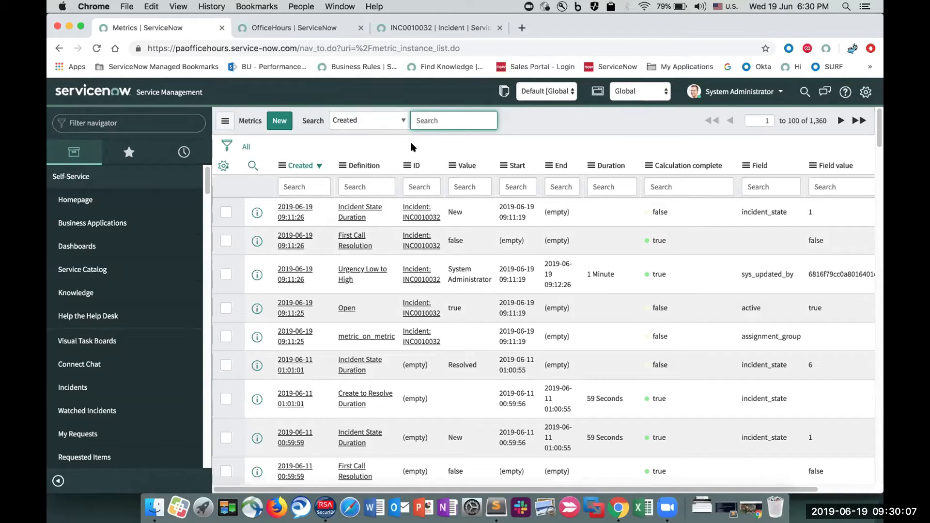
- Filter the navigator by "database" and open the Database Views list under System Definition
{"action": "left_click", "coordinate": [103, 117]}
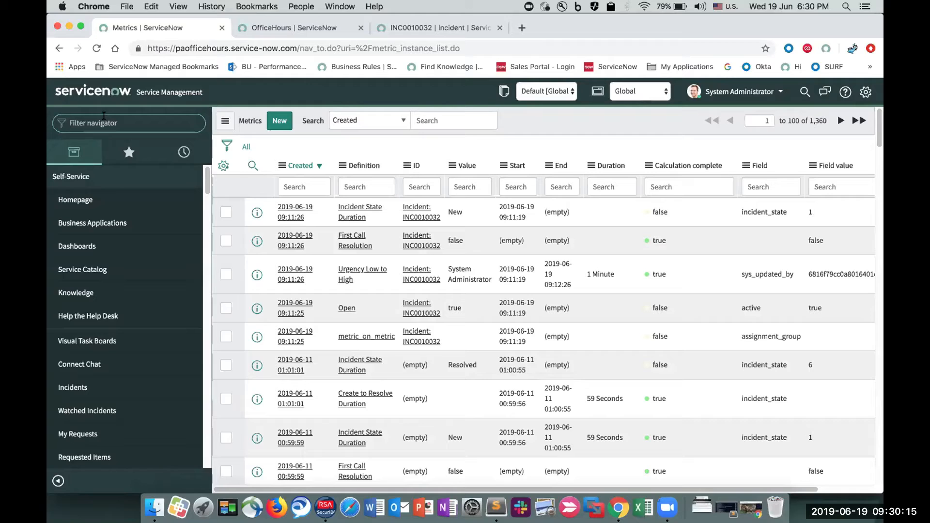
{"action": "type", "text": "database"}
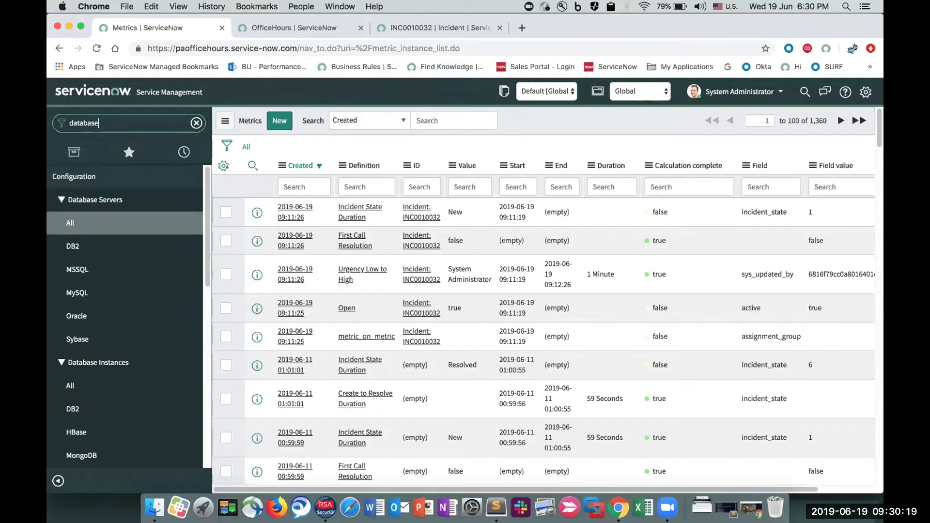
{"action": "scroll", "coordinate": [101, 312], "scroll_direction": "down", "scroll_amount": 3}
{"action": "scroll", "coordinate": [103, 315], "scroll_direction": "down", "scroll_amount": 6}
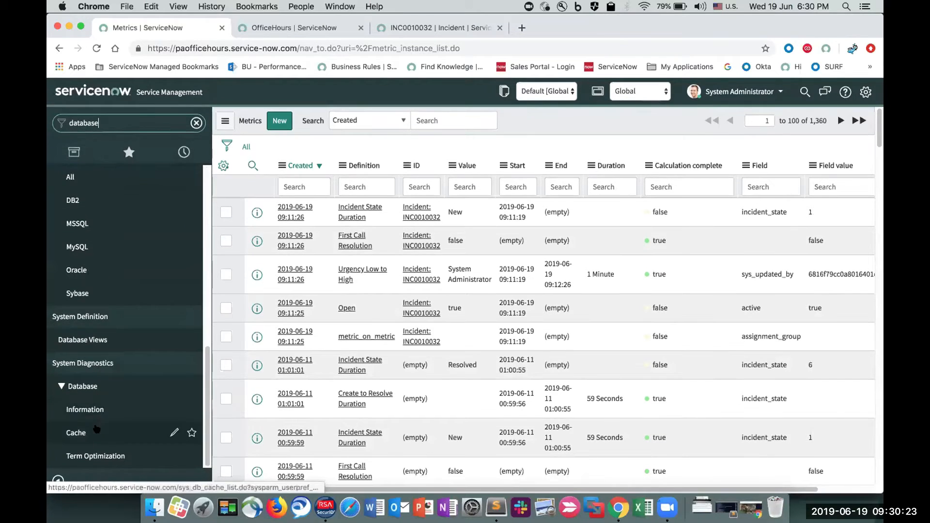
{"action": "left_click", "coordinate": [124, 339]}
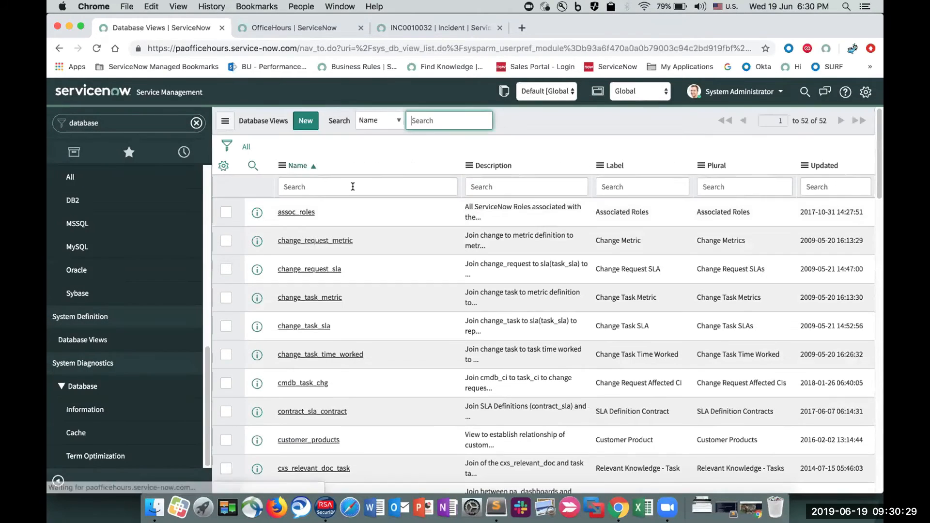
- Filter the database views by names containing "incident" and open the incident_metric view
{"action": "left_click", "coordinate": [352, 186]}
{"action": "type", "text": "incident"}
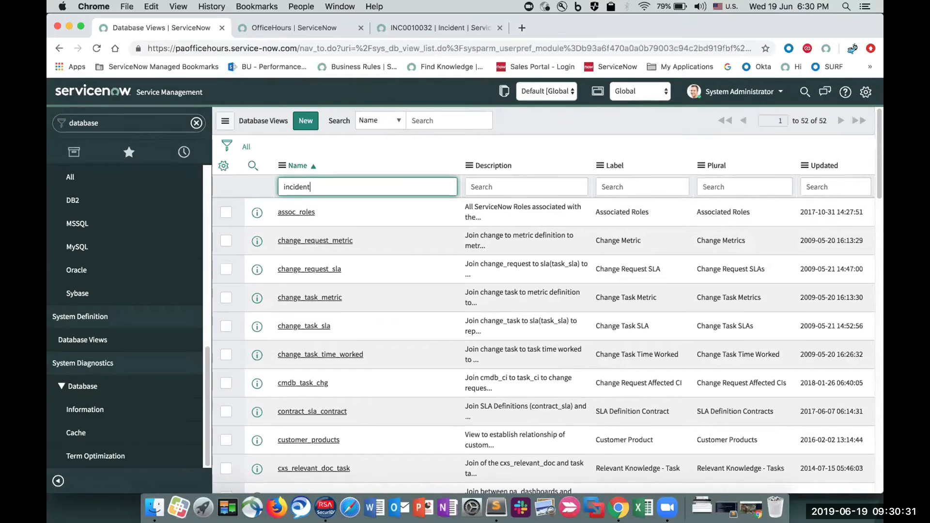
{"action": "key", "text": "Return"}
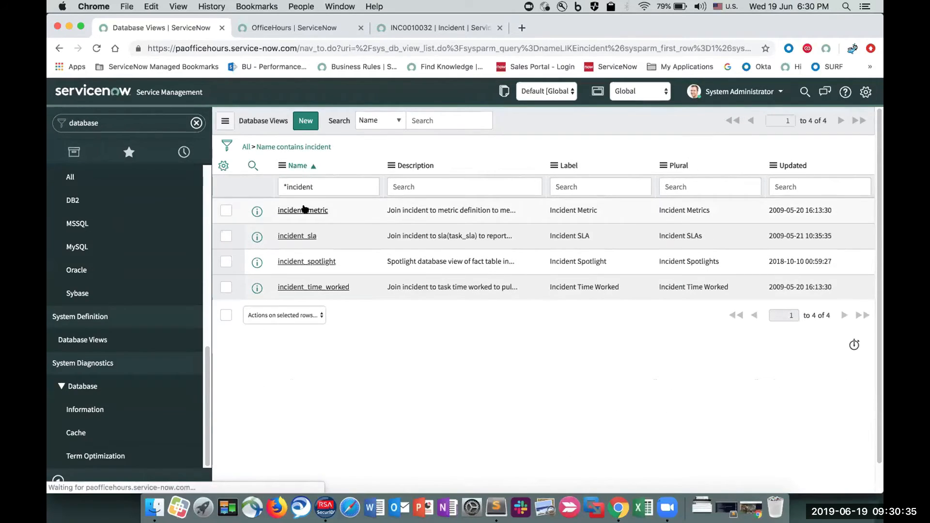
{"action": "left_click", "coordinate": [305, 209]}
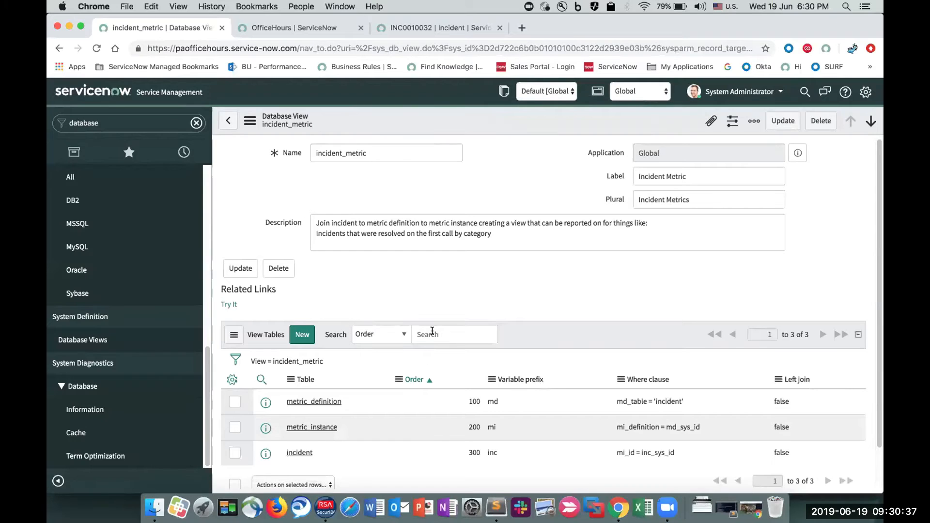
- Review the view tables of incident_metric, try out the view to list its incident metrics, and return to the view record
{"action": "scroll", "coordinate": [436, 329], "scroll_direction": "down", "scroll_amount": 2}
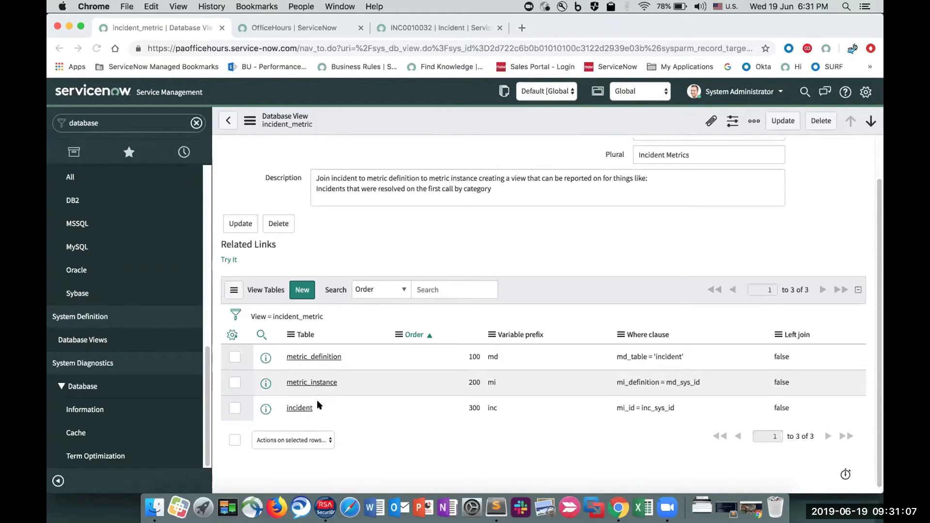
{"action": "left_click", "coordinate": [228, 259]}
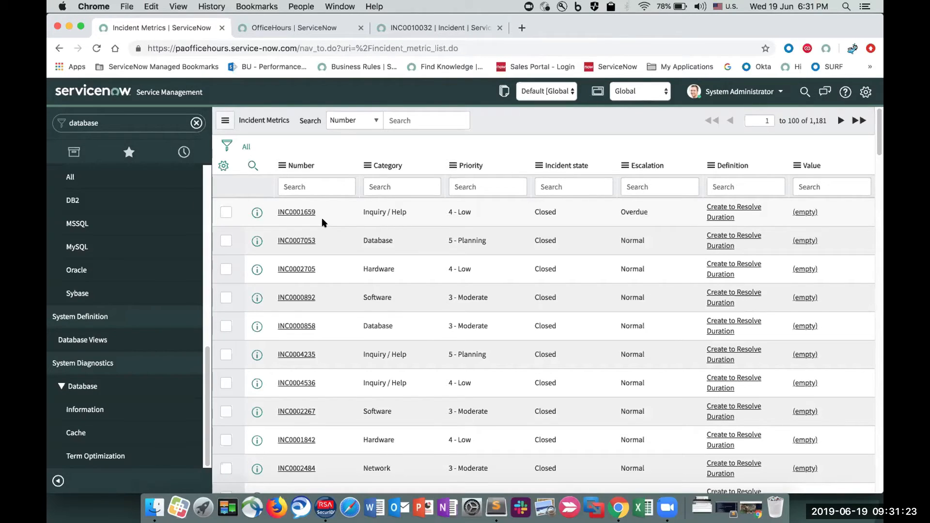
{"action": "left_click", "coordinate": [58, 47]}
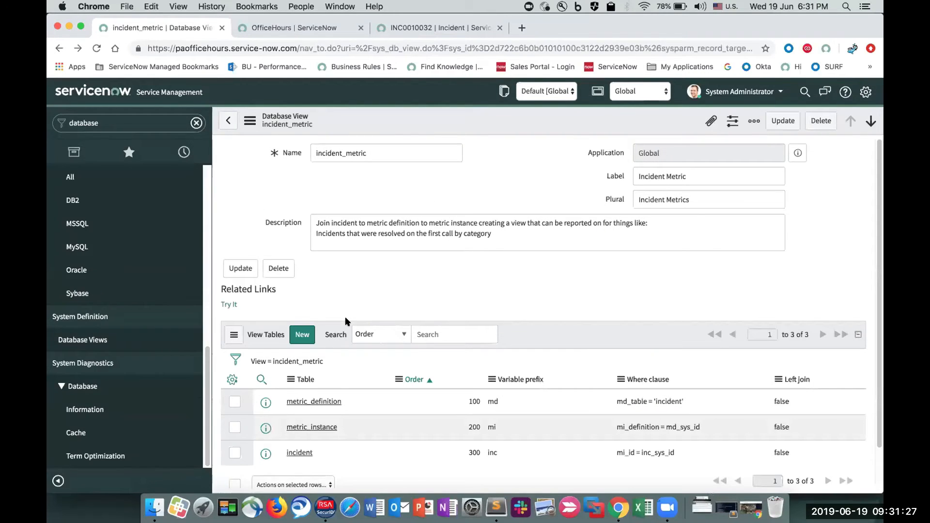
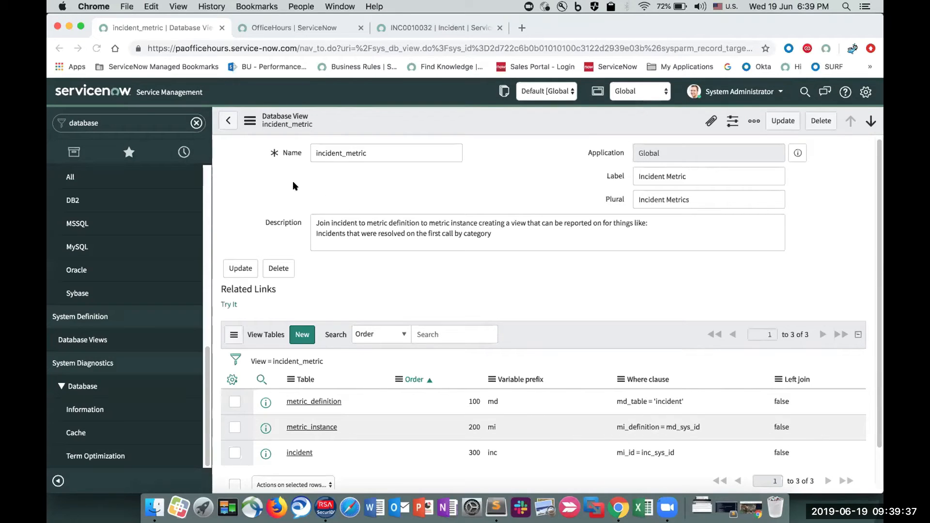
- Filter the navigator by "metric" and open the Metric Definitions list
{"action": "left_click", "coordinate": [140, 119]}
{"action": "type", "text": "metric"}
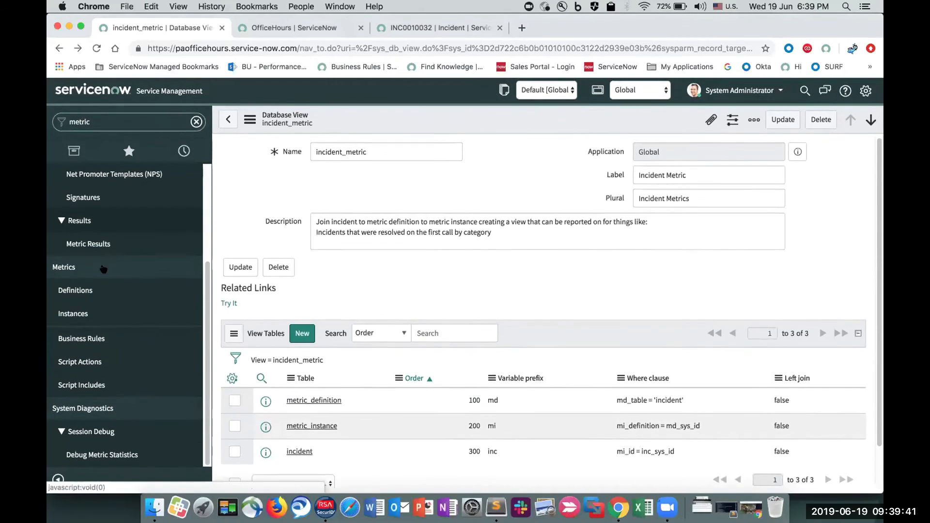
{"action": "left_click", "coordinate": [96, 290]}
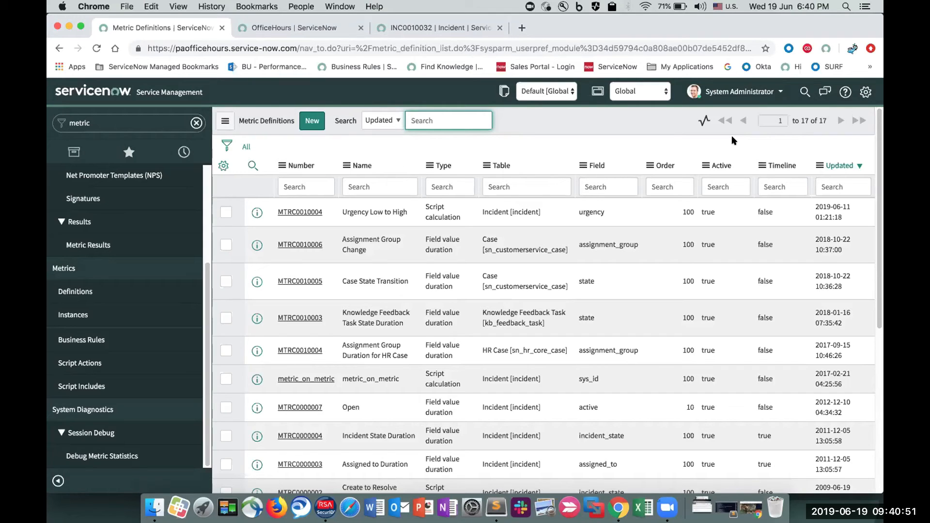
{"action": "left_click", "coordinate": [697, 227]}
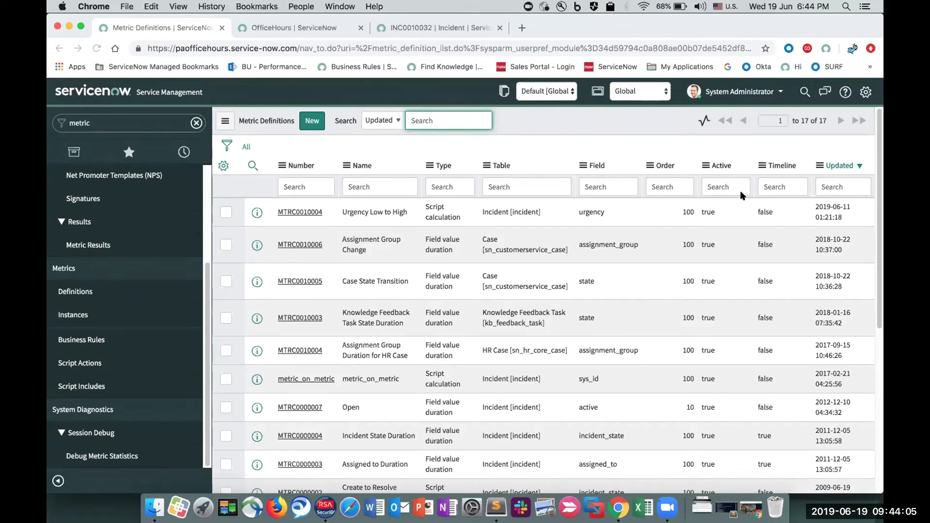
- Filter the navigator by "yt" and open the Performance Analytics Dashboards overview
{"action": "left_click", "coordinate": [106, 117]}
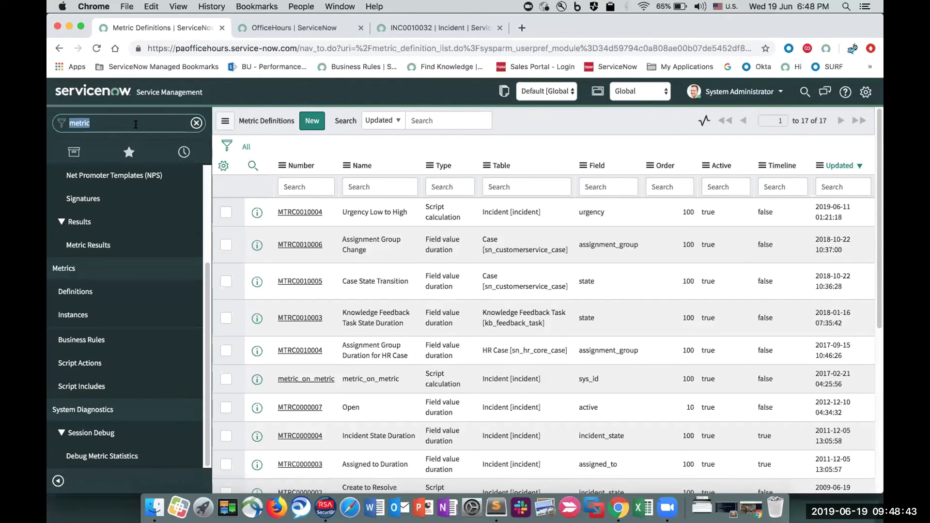
{"action": "type", "text": "conten"}
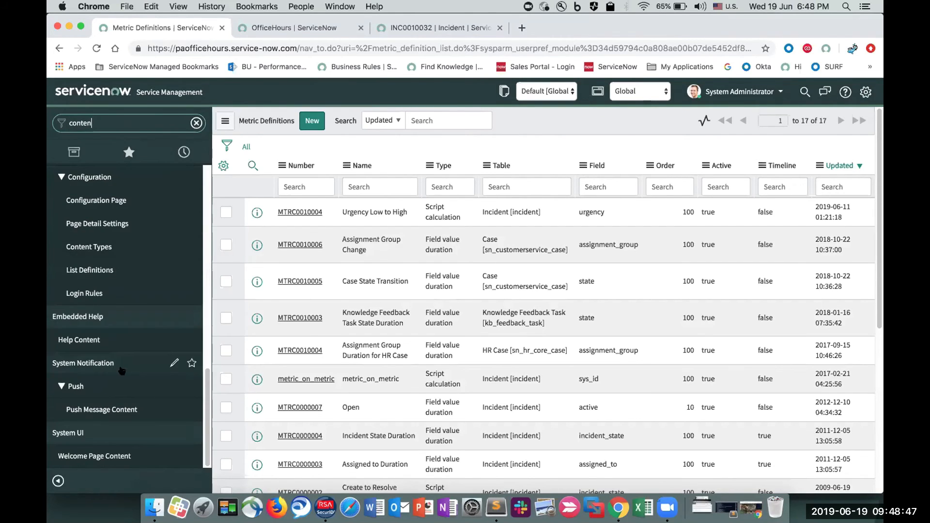
{"action": "double_click", "coordinate": [108, 123]}
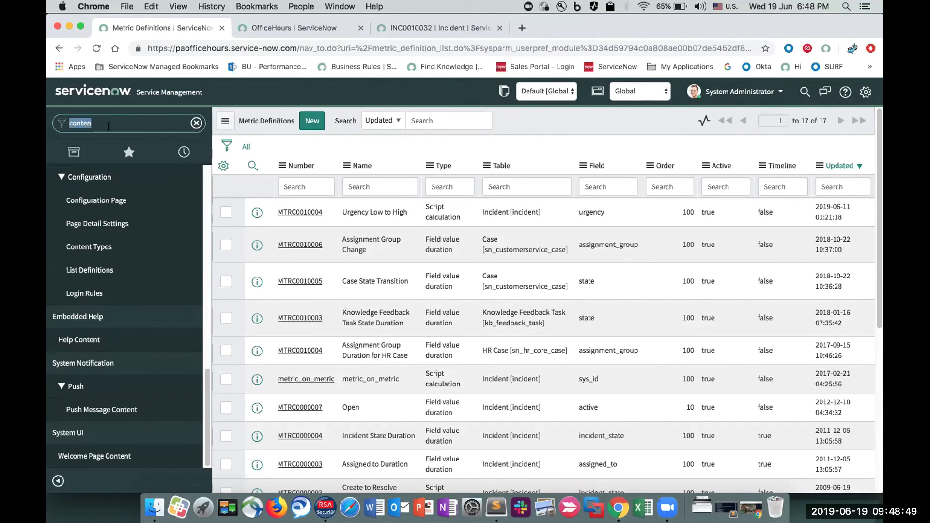
{"action": "type", "text": "yt"}
{"action": "scroll", "coordinate": [112, 344], "scroll_direction": "up", "scroll_amount": 10}
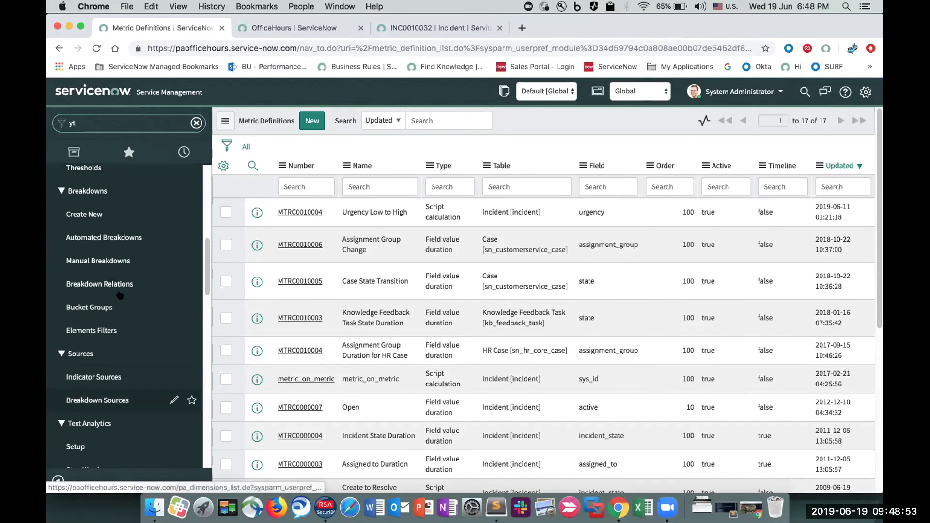
{"action": "scroll", "coordinate": [118, 296], "scroll_direction": "up", "scroll_amount": 5}
{"action": "left_click", "coordinate": [88, 269]}
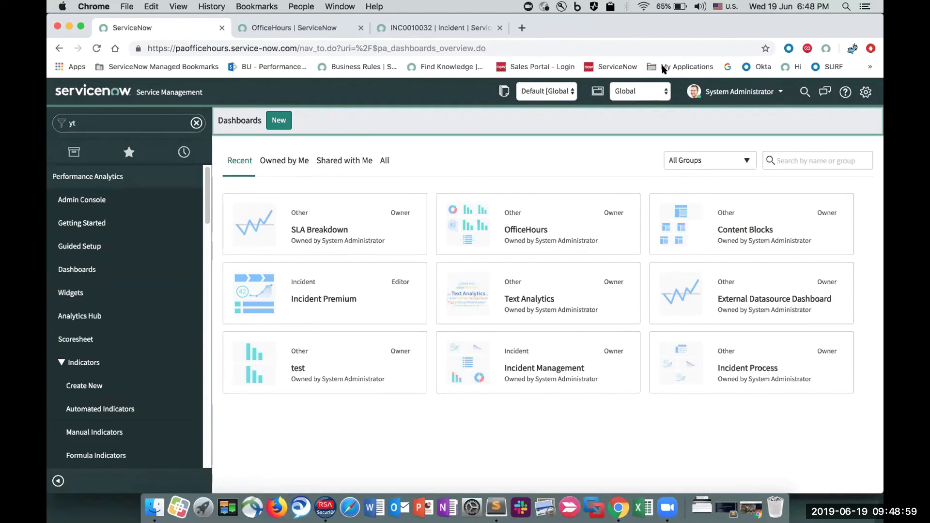
- Open the Content Blocks dashboard and the record of its Dynamin User Name block
{"action": "left_click", "coordinate": [717, 214]}
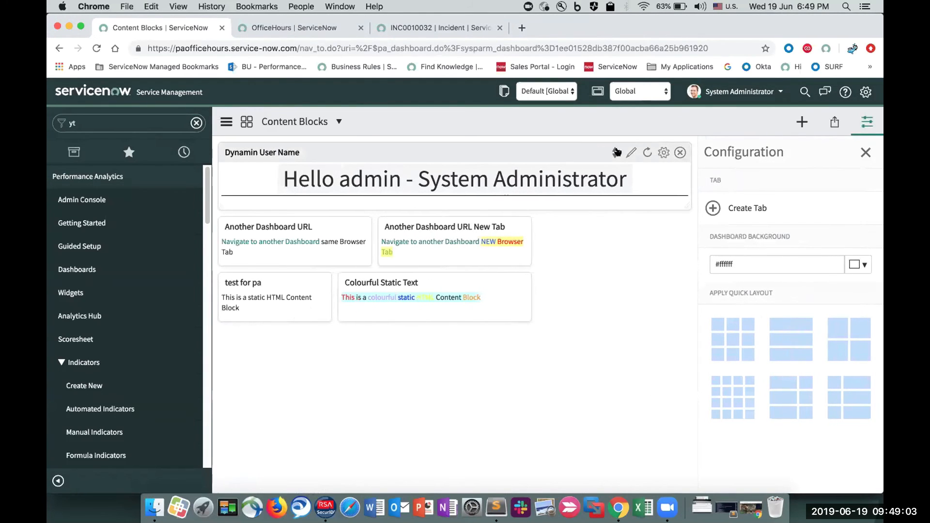
{"action": "left_click", "coordinate": [628, 150]}
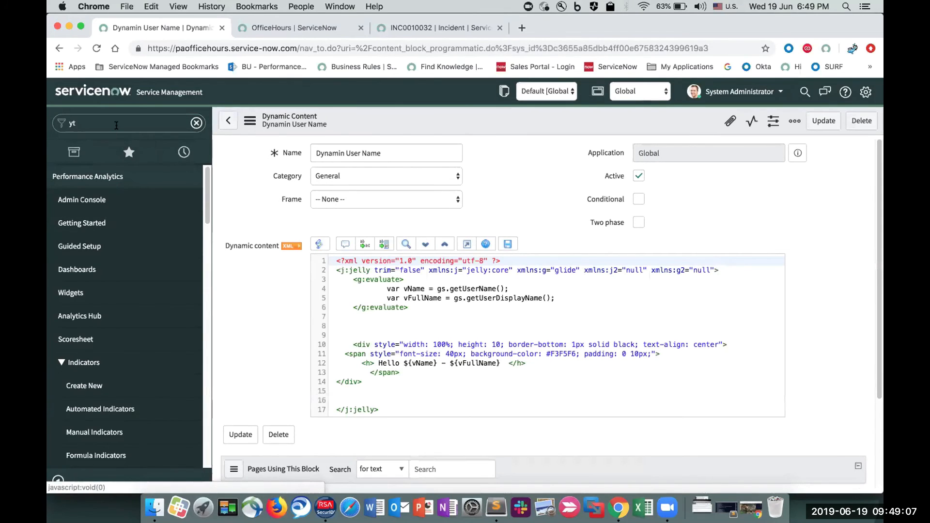
- Filter the navigator by "content" and copy the entire dynamic content script of the Dynamin User Name block
{"action": "key", "text": "BackSpace"}
{"action": "key", "text": "BackSpace"}
{"action": "type", "text": "content"}
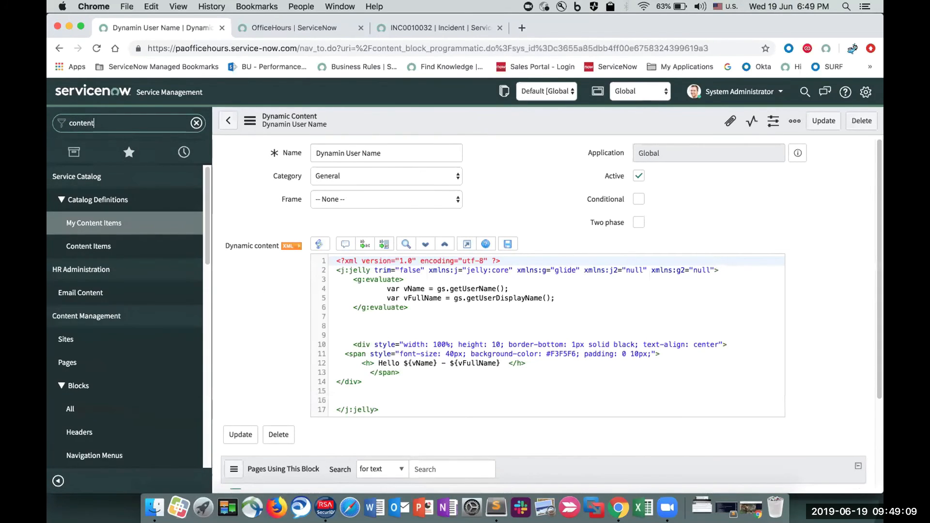
{"action": "scroll", "coordinate": [93, 234], "scroll_direction": "down", "scroll_amount": 3}
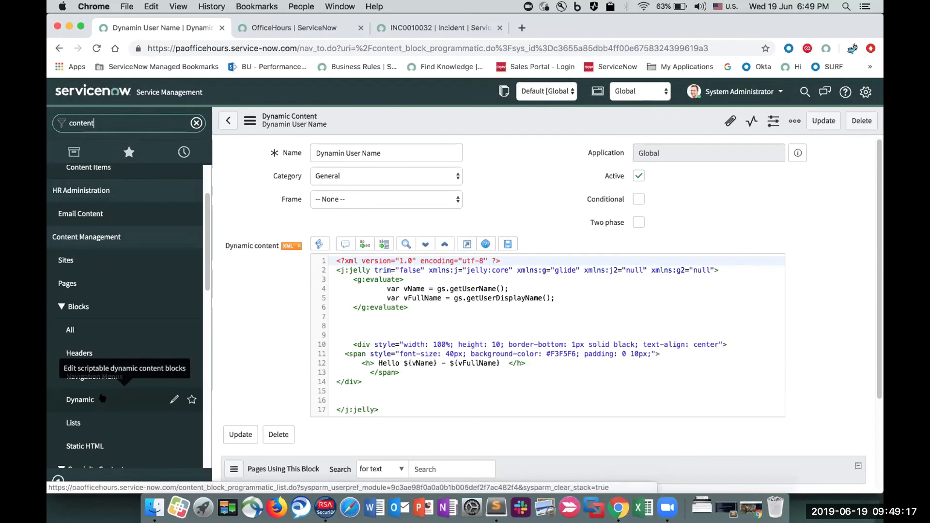
{"action": "left_click", "coordinate": [372, 354]}
{"action": "key", "text": "super+a"}
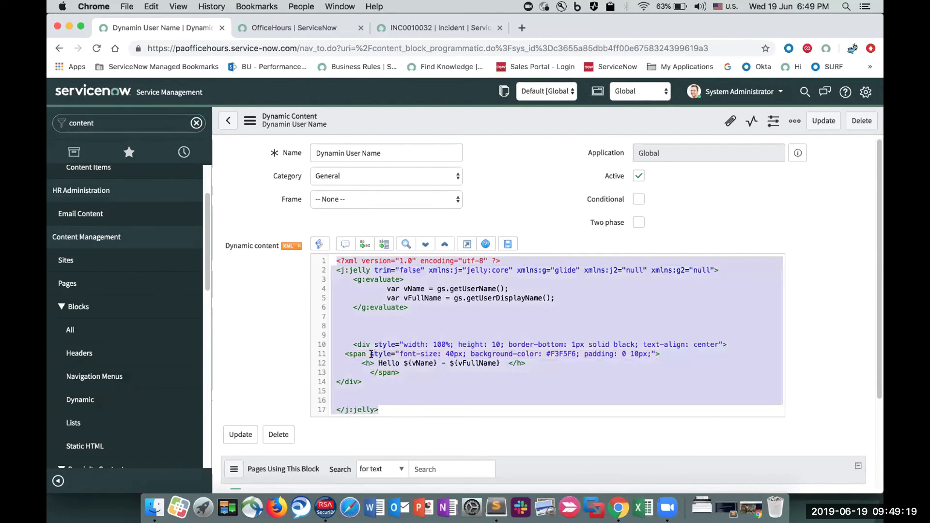
{"action": "key", "text": "super+c"}
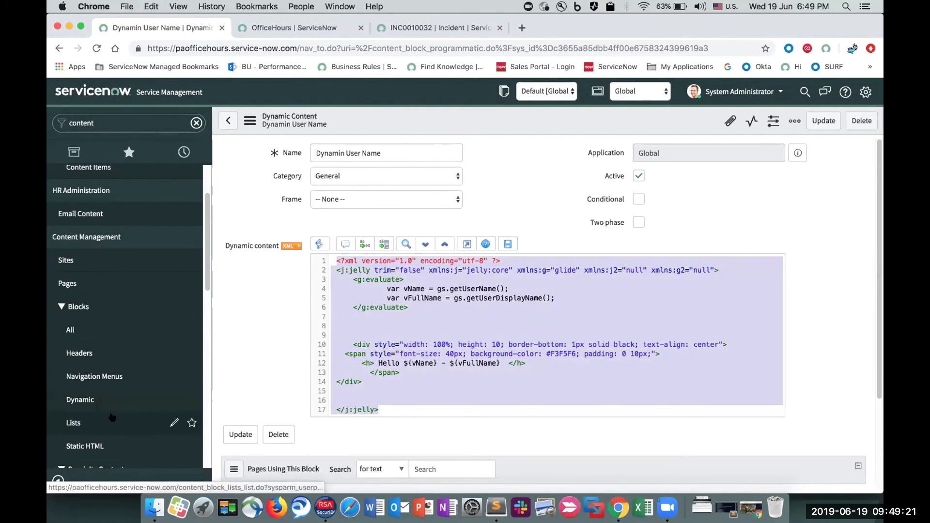
- Start a new record in the Dynamic content blocks list with the name "test", category General and no frame
{"action": "left_click", "coordinate": [119, 398]}
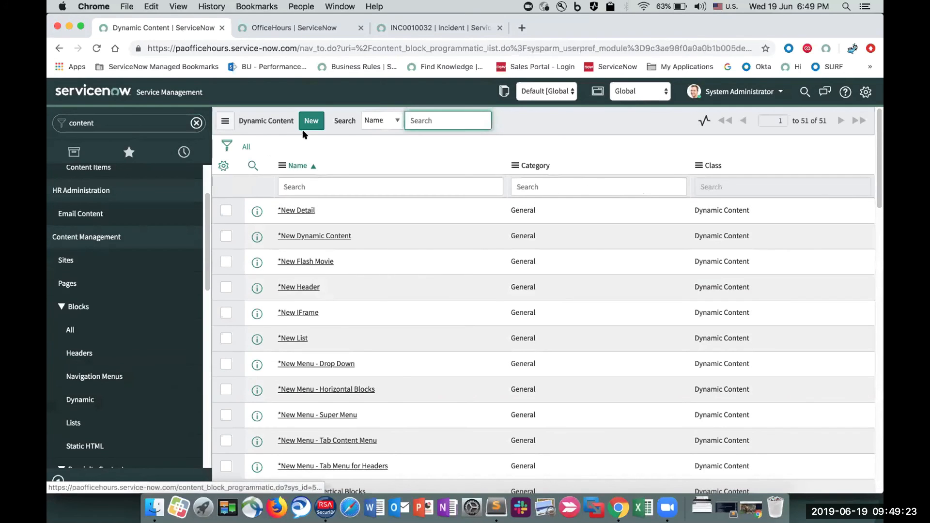
{"action": "left_click", "coordinate": [313, 123]}
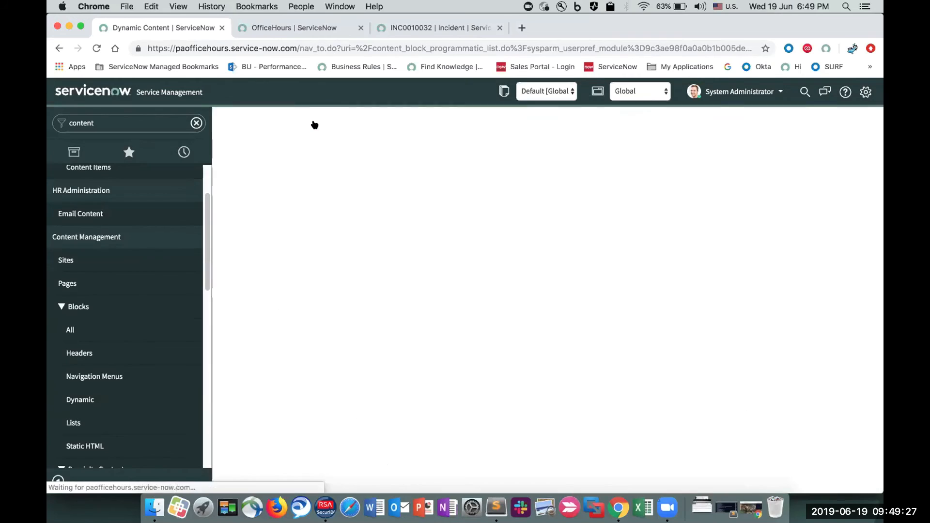
{"action": "left_click", "coordinate": [336, 151]}
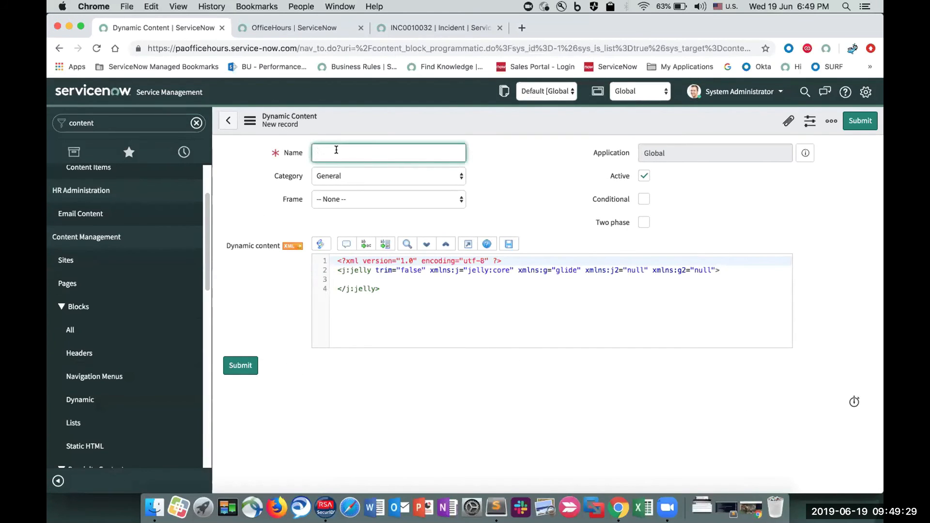
{"action": "type", "text": "test"}
{"action": "left_click", "coordinate": [333, 177]}
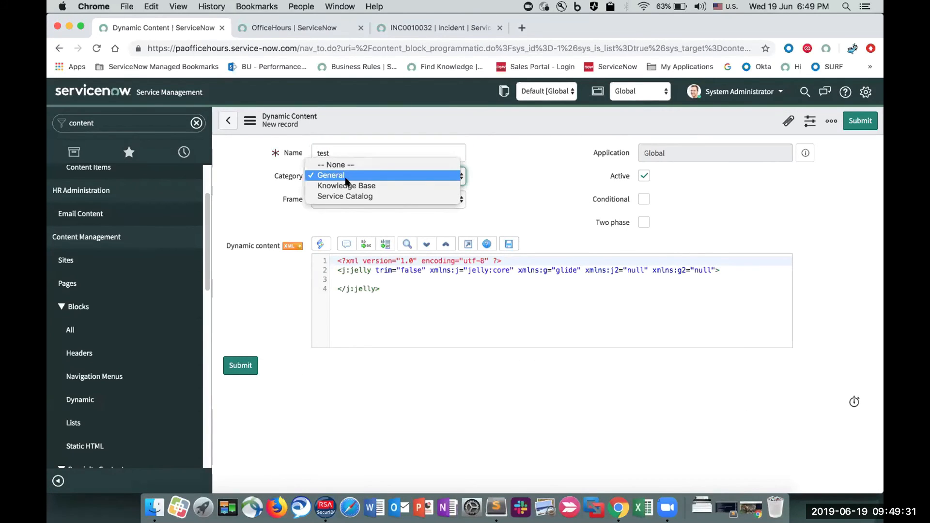
{"action": "left_click", "coordinate": [347, 175]}
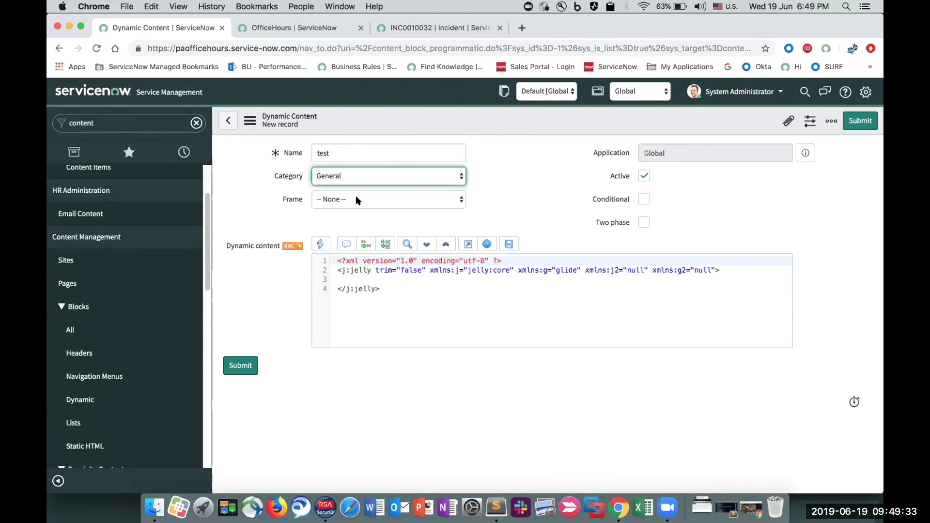
{"action": "left_click", "coordinate": [355, 198]}
{"action": "left_click", "coordinate": [357, 201]}
- Replace the default XML in the new block's dynamic content with the copied user name script
{"action": "left_click", "coordinate": [393, 312]}
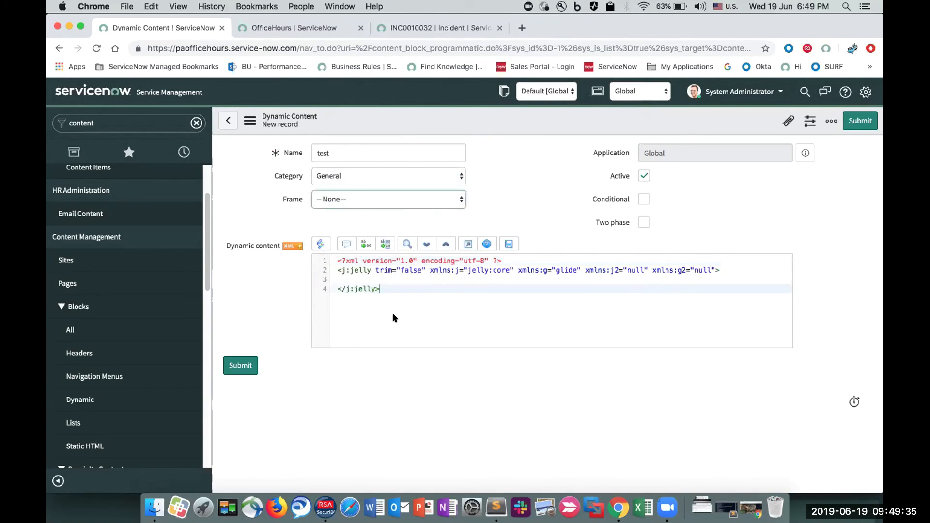
{"action": "key", "text": "super+a"}
{"action": "key", "text": "super+v"}
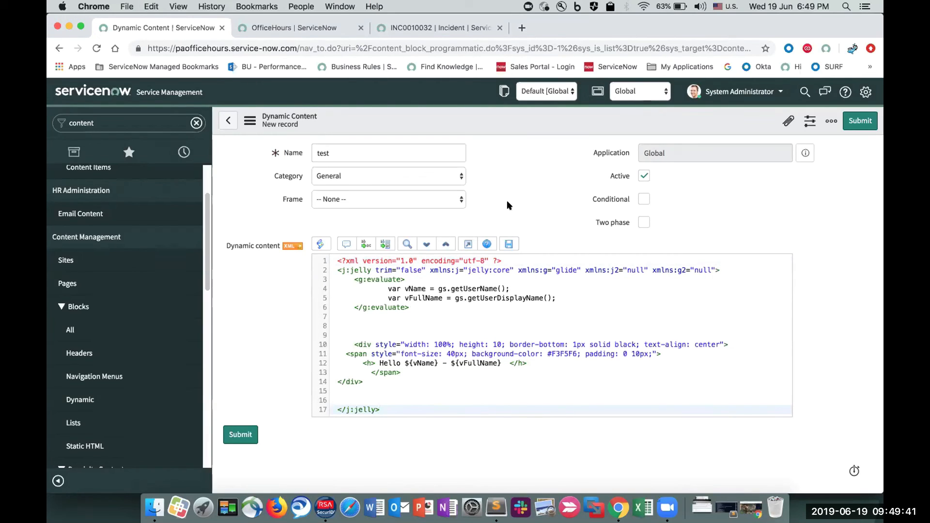
{"action": "left_click", "coordinate": [666, 16]}
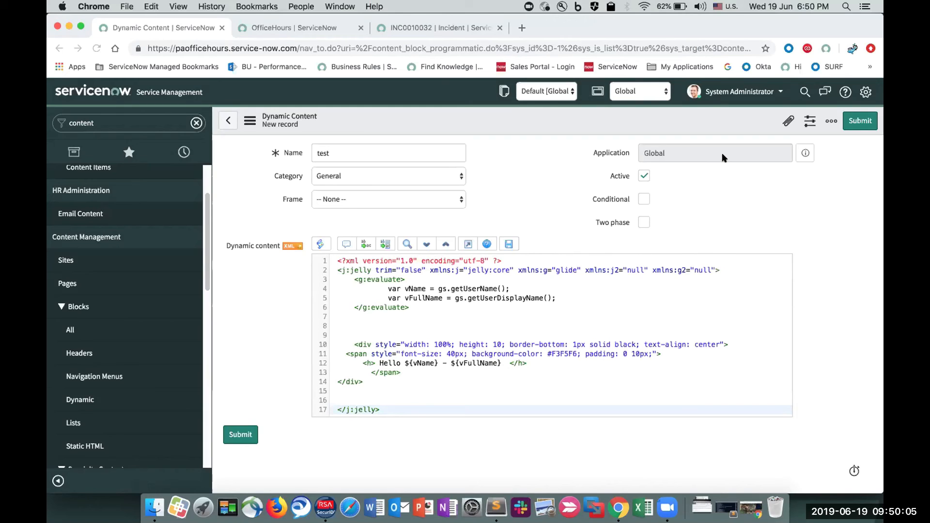
- Filter the navigator by "yt" to list the Performance Analytics modules
{"action": "left_click", "coordinate": [114, 123]}
{"action": "type", "text": "tyt"}
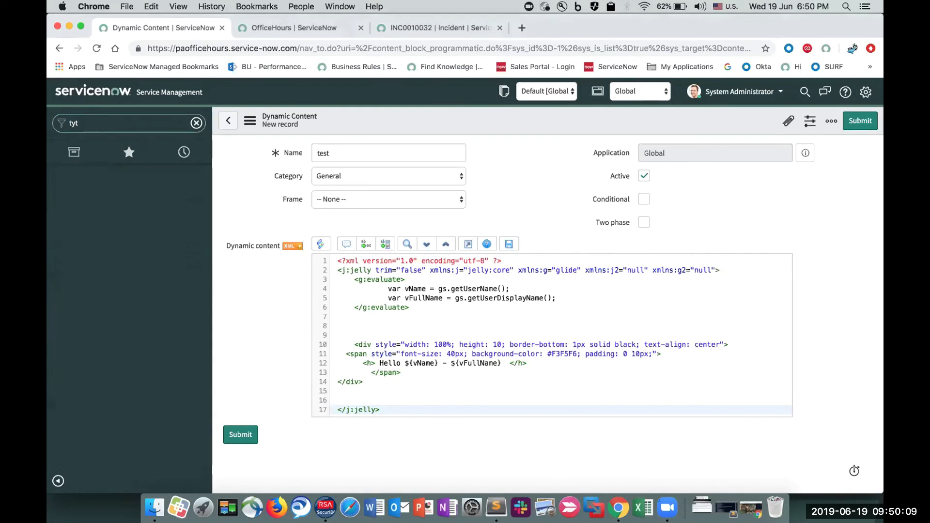
{"action": "key", "text": "BackSpace"}
{"action": "key", "text": "BackSpace"}
{"action": "type", "text": "yt"}
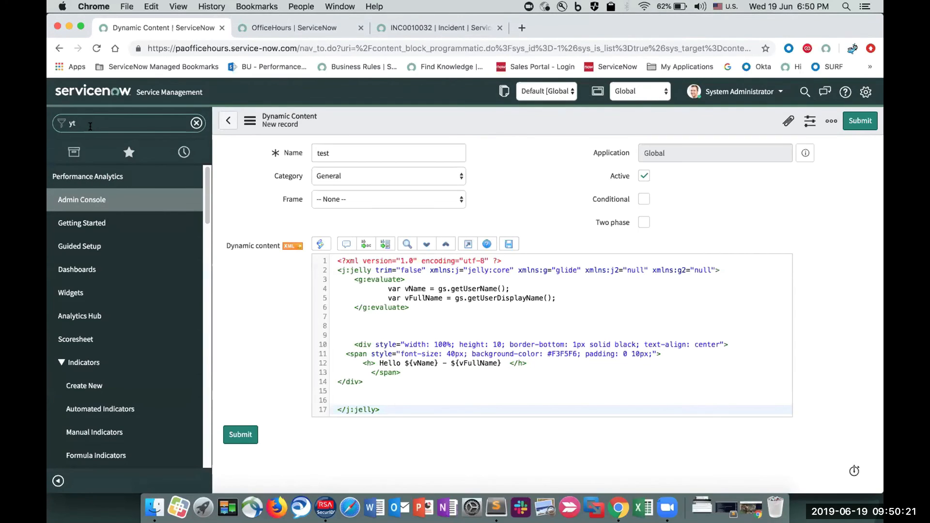
- Filter the navigator by "performan" and look through the modules listed under Performance Analytics
{"action": "type", "text": "t"}
{"action": "key", "text": "BackSpace"}
{"action": "key", "text": "BackSpace"}
{"action": "type", "text": "performan"}
{"action": "scroll", "coordinate": [103, 346], "scroll_direction": "down", "scroll_amount": 10}
{"action": "scroll", "coordinate": [103, 346], "scroll_direction": "down", "scroll_amount": 20}
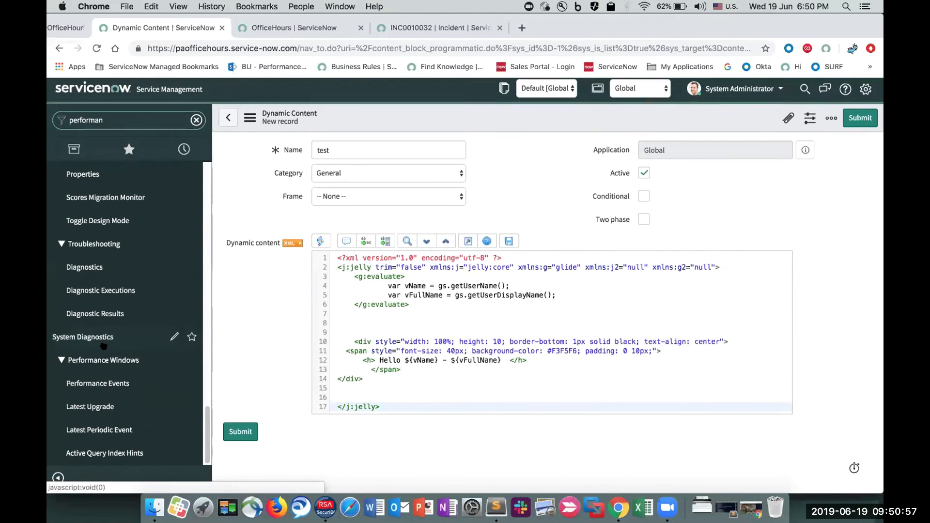
{"action": "scroll", "coordinate": [103, 345], "scroll_direction": "up", "scroll_amount": 5}
{"action": "scroll", "coordinate": [103, 346], "scroll_direction": "up", "scroll_amount": 10}
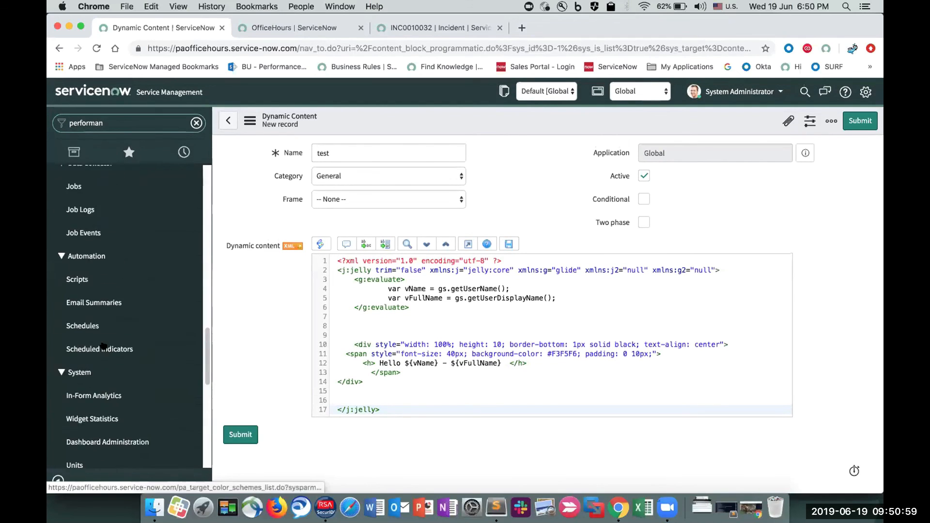
{"action": "scroll", "coordinate": [103, 346], "scroll_direction": "up", "scroll_amount": 4}
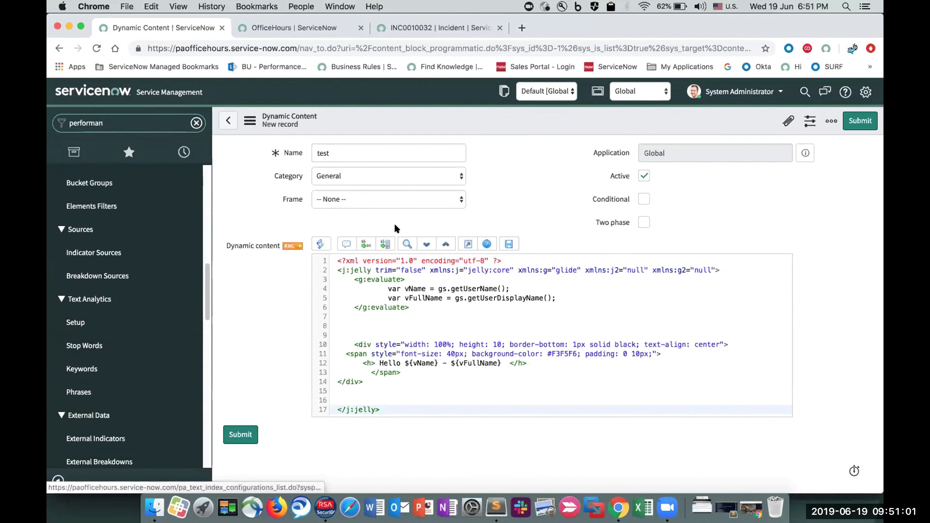
{"action": "scroll", "coordinate": [122, 191], "scroll_direction": "up", "scroll_amount": 10}
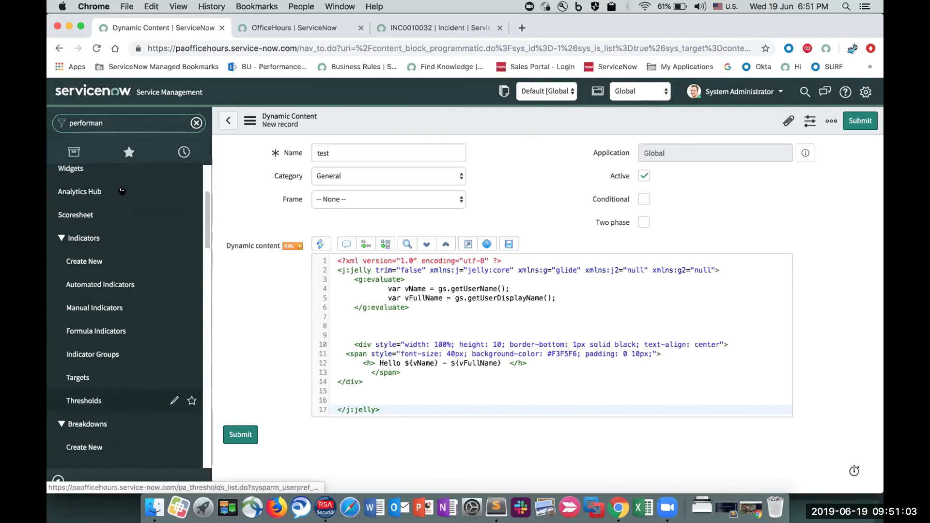
{"action": "scroll", "coordinate": [122, 191], "scroll_direction": "down", "scroll_amount": 1}
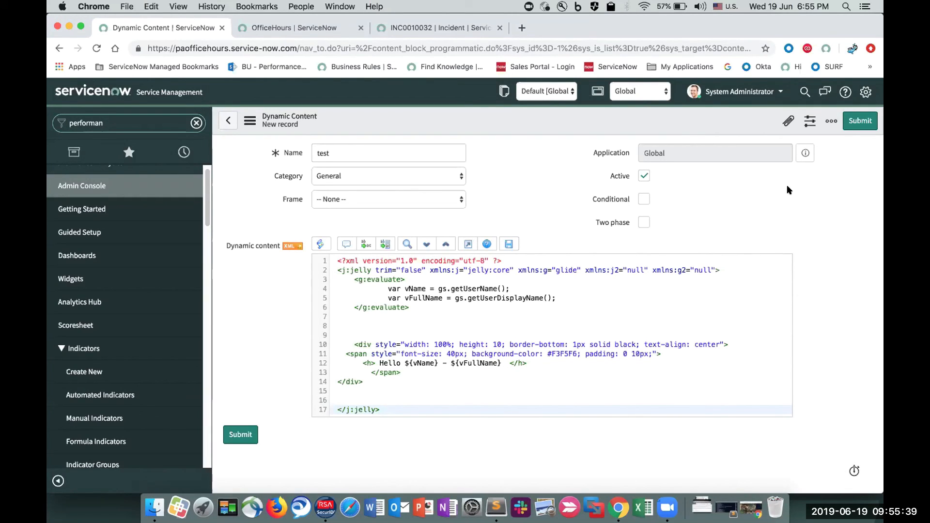
- Filter the navigator by "yt" and open the Dashboards overview, discarding the unsaved content block
{"action": "double_click", "coordinate": [104, 124]}
{"action": "type", "text": "yt"}
{"action": "left_click", "coordinate": [105, 261]}
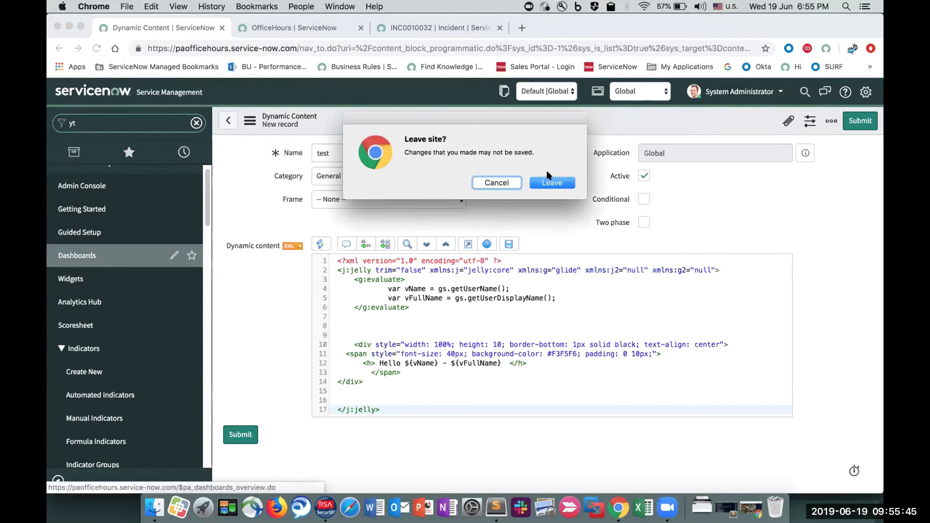
{"action": "left_click", "coordinate": [550, 183]}
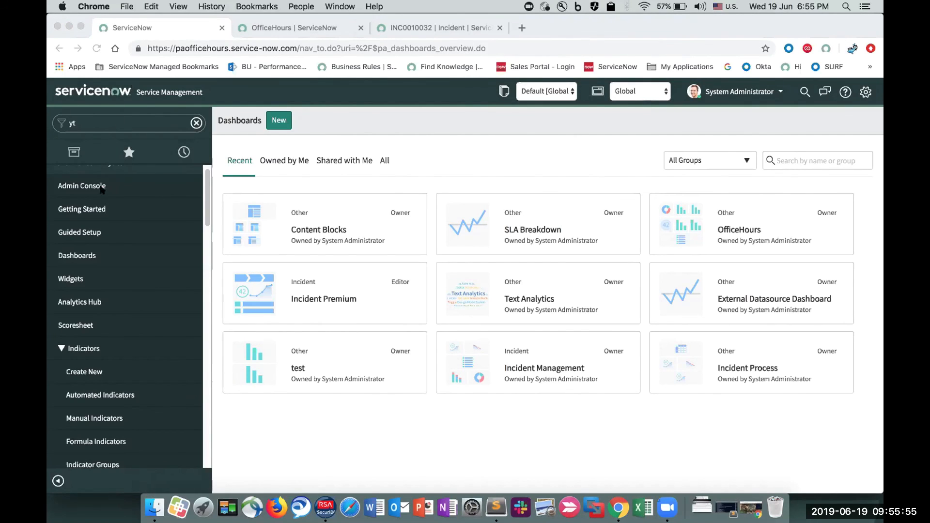
- Filter the navigator by "metric", open the Metric Definitions list and view the script of the Urgency Low to High definition
{"action": "left_click", "coordinate": [123, 130]}
{"action": "double_click", "coordinate": [124, 127]}
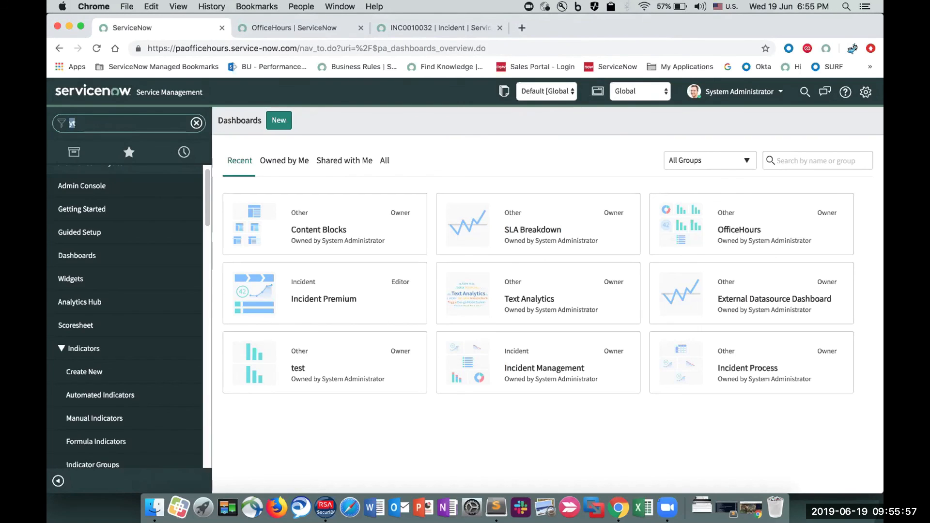
{"action": "type", "text": "metric"}
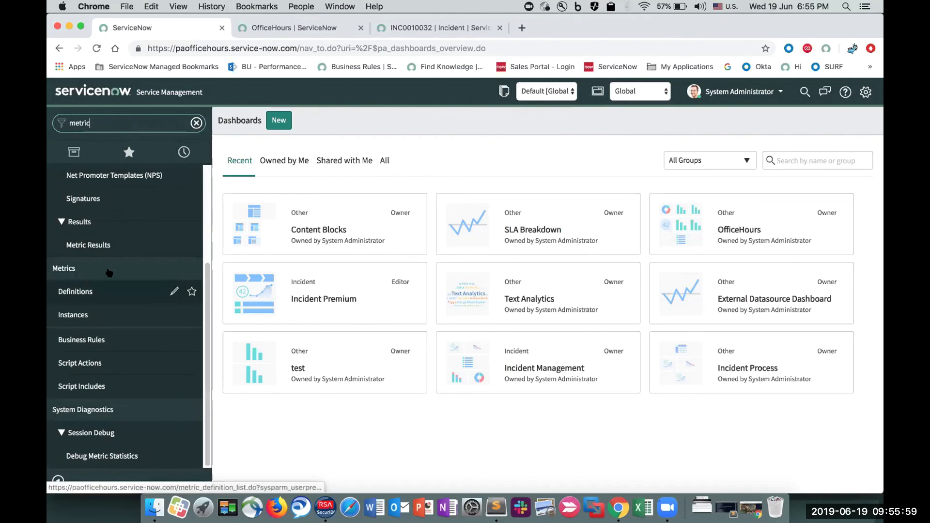
{"action": "left_click", "coordinate": [104, 292]}
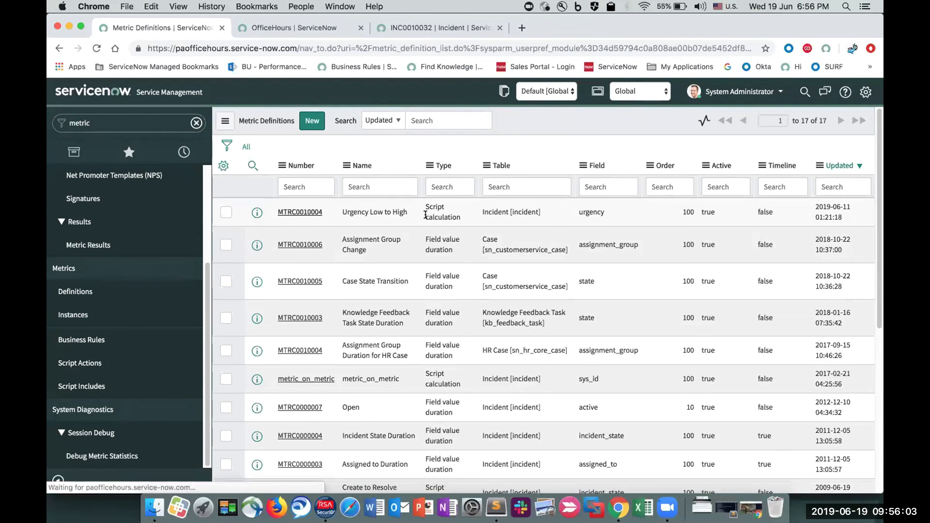
{"action": "left_click", "coordinate": [449, 215]}
{"action": "left_click", "coordinate": [434, 349]}
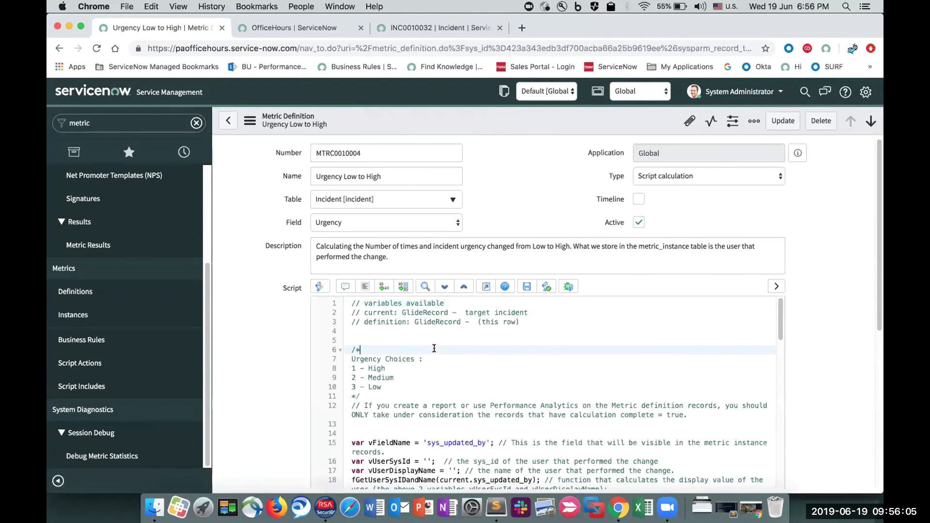
- Copy the entire Urgency Low to High metric script and paste it into a new file in Sublime Text 2
{"action": "key", "text": "super+a"}
{"action": "key", "text": "super+c"}
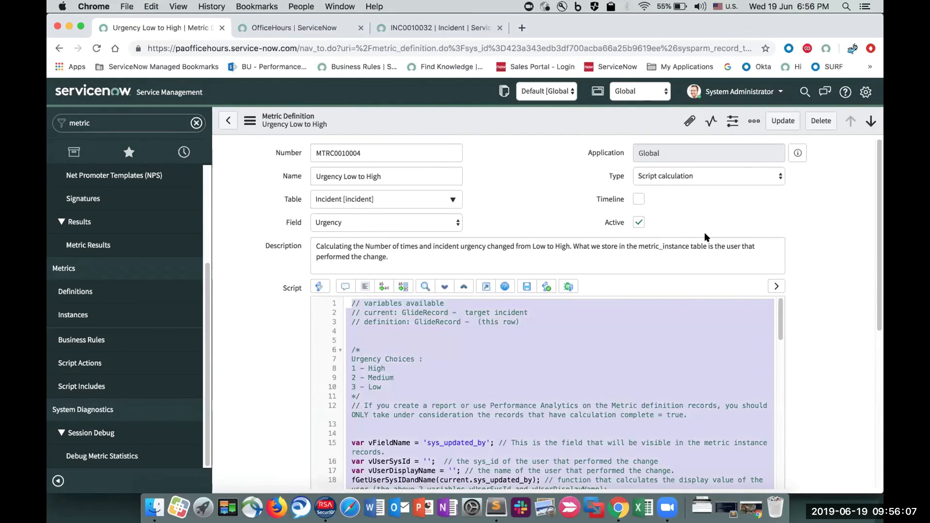
{"action": "key", "text": "super+Tab"}
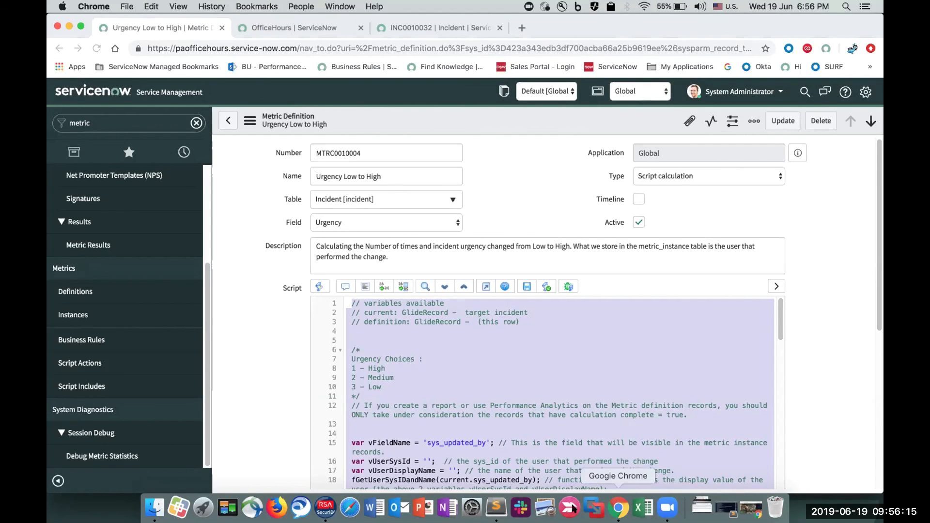
{"action": "left_click", "coordinate": [496, 506]}
{"action": "key", "text": "super+n"}
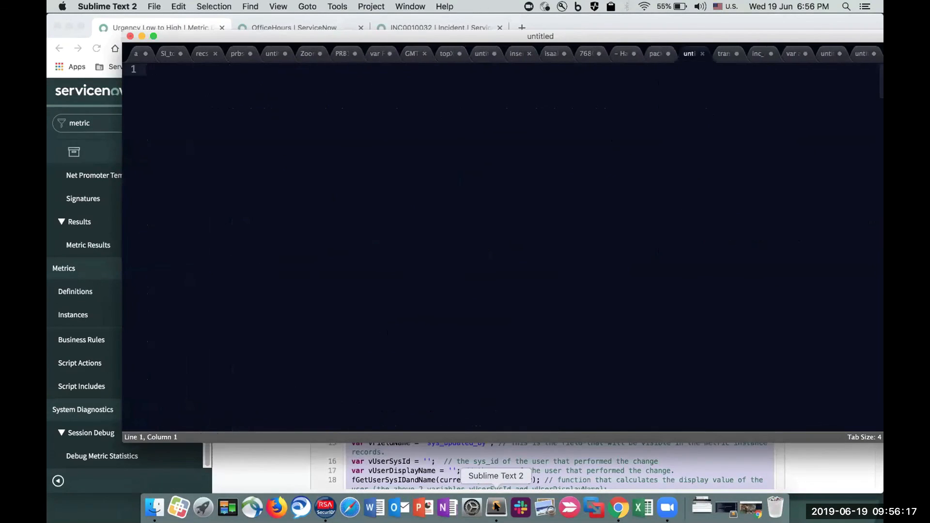
{"action": "key", "text": "super+v"}
- Save the pasted script on the Desktop as script_for_metric and minimize the editor window
{"action": "key", "text": "super+s"}
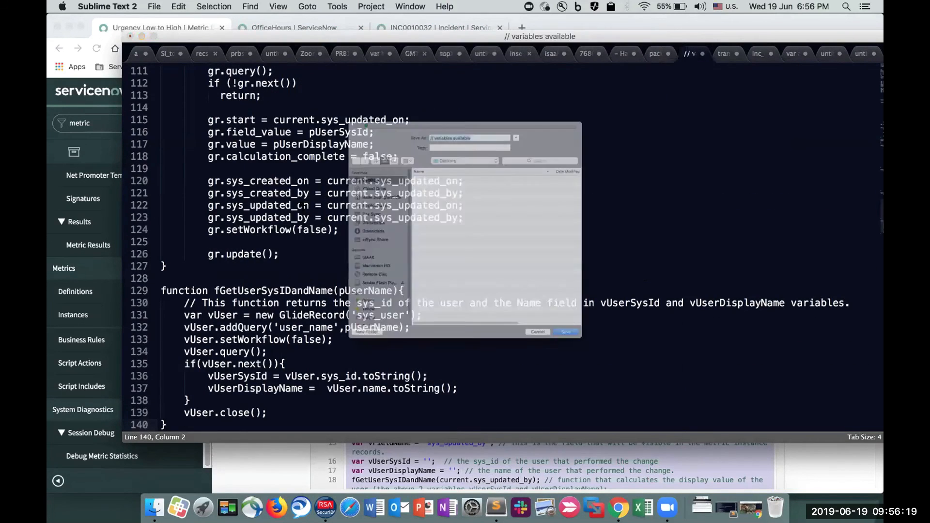
{"action": "type", "text": "script"}
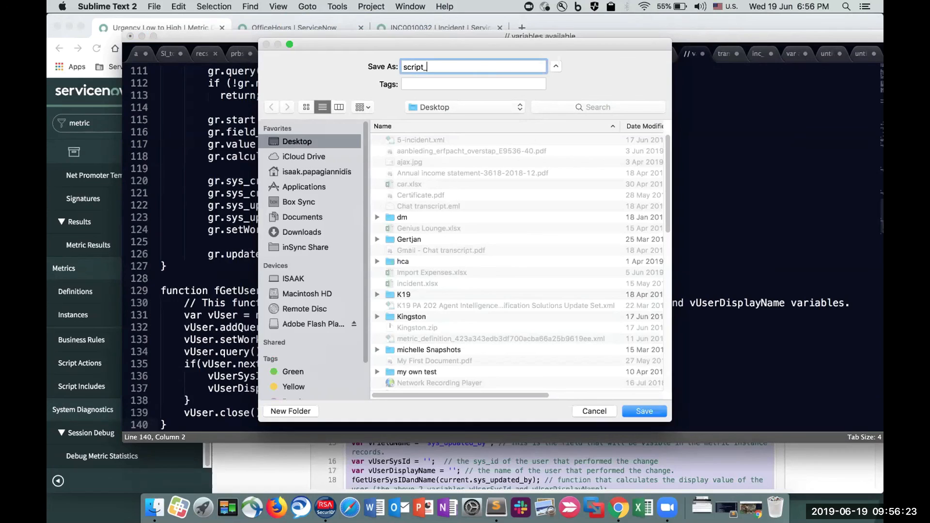
{"action": "type", "text": "_for_metric"}
{"action": "key", "text": "Return"}
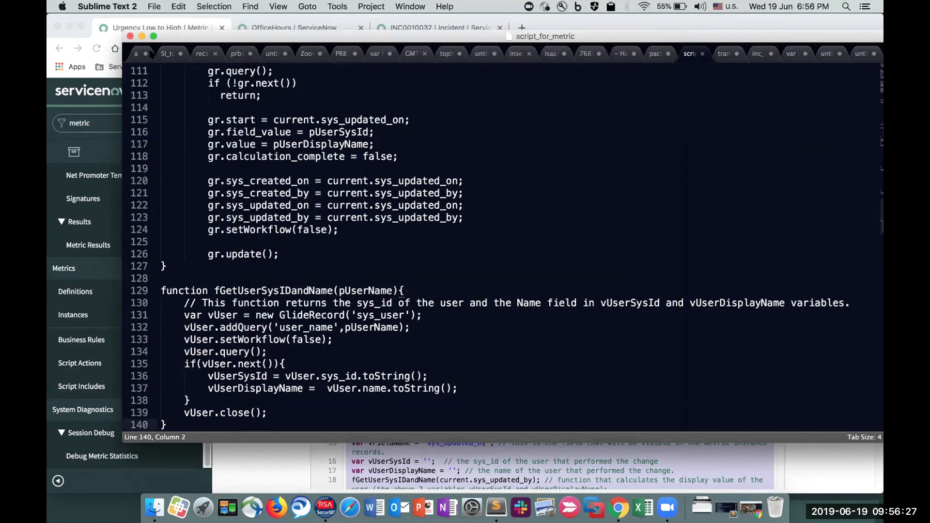
{"action": "left_click", "coordinate": [141, 36]}
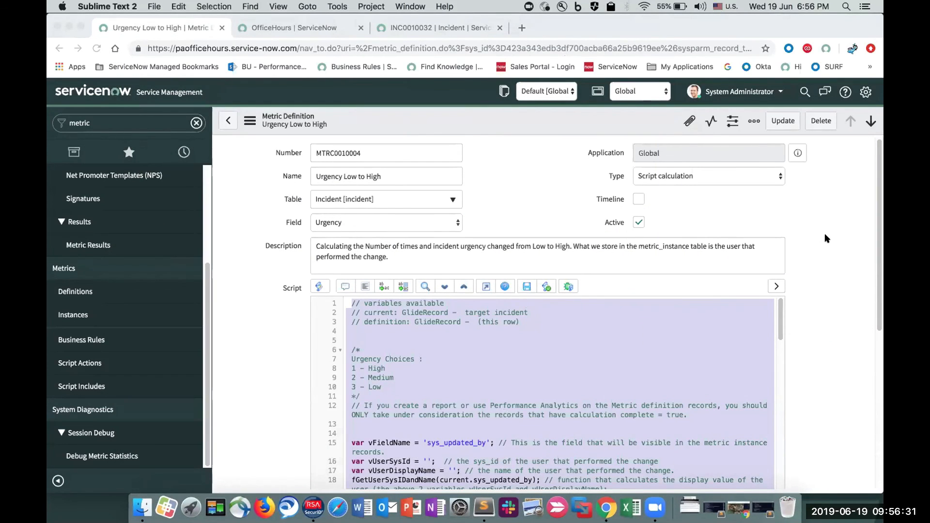
- Browse to the Desktop in the file chooser, sort the files by date modified and open the first one listed
{"action": "key", "text": "super+o"}
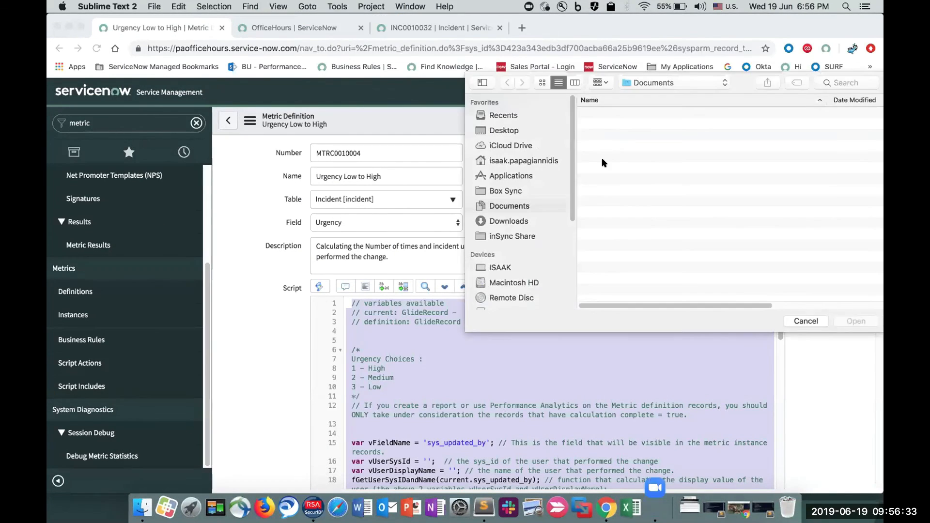
{"action": "left_click", "coordinate": [499, 115]}
{"action": "left_click", "coordinate": [501, 130]}
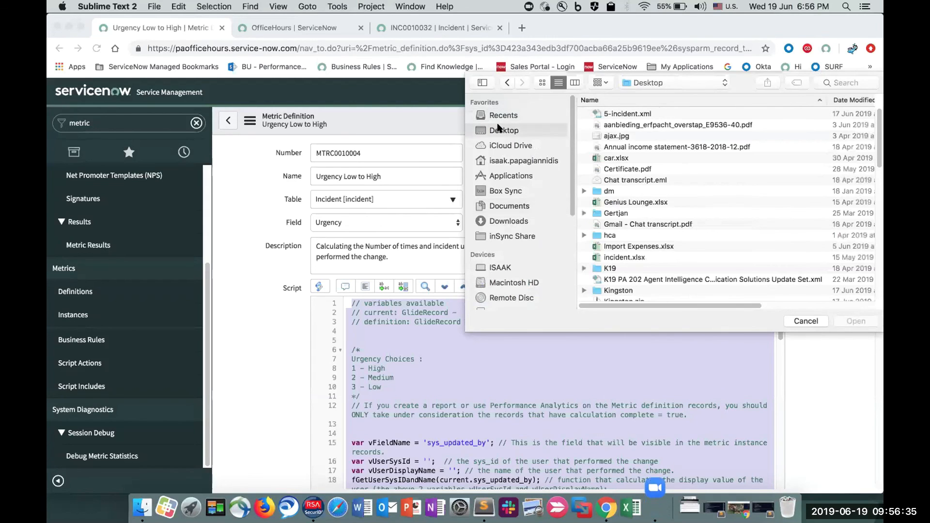
{"action": "left_click", "coordinate": [843, 100]}
{"action": "double_click", "coordinate": [645, 113]}
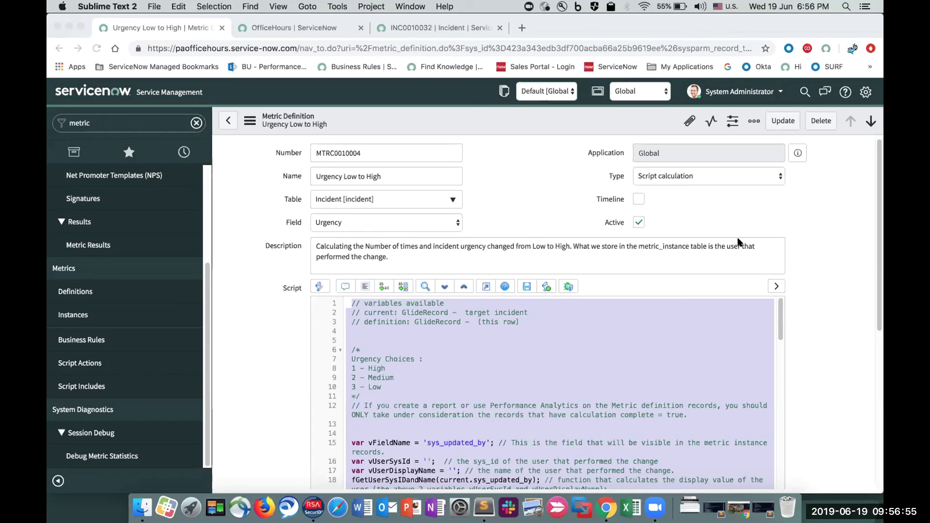
- Switch back to Chrome and show the navigator's history of recently visited pages
{"action": "left_click", "coordinate": [190, 150]}
{"action": "left_click", "coordinate": [189, 151]}
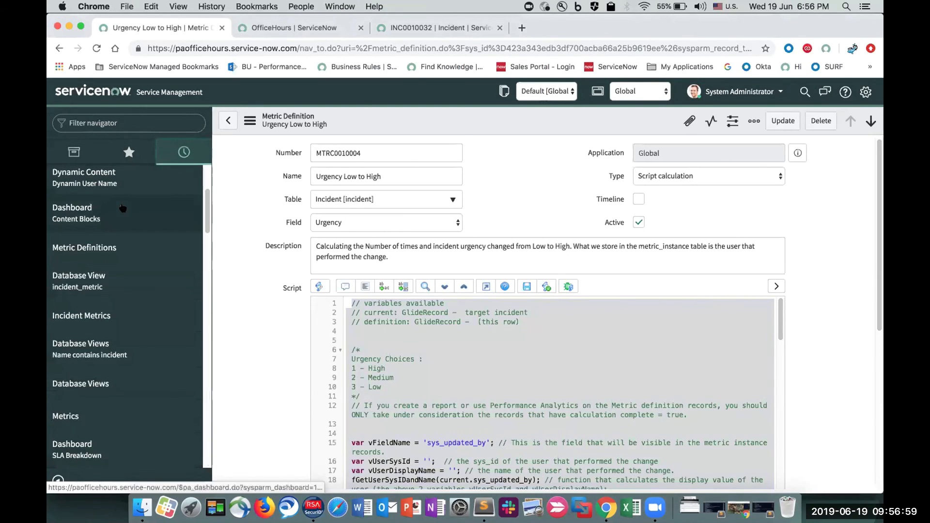